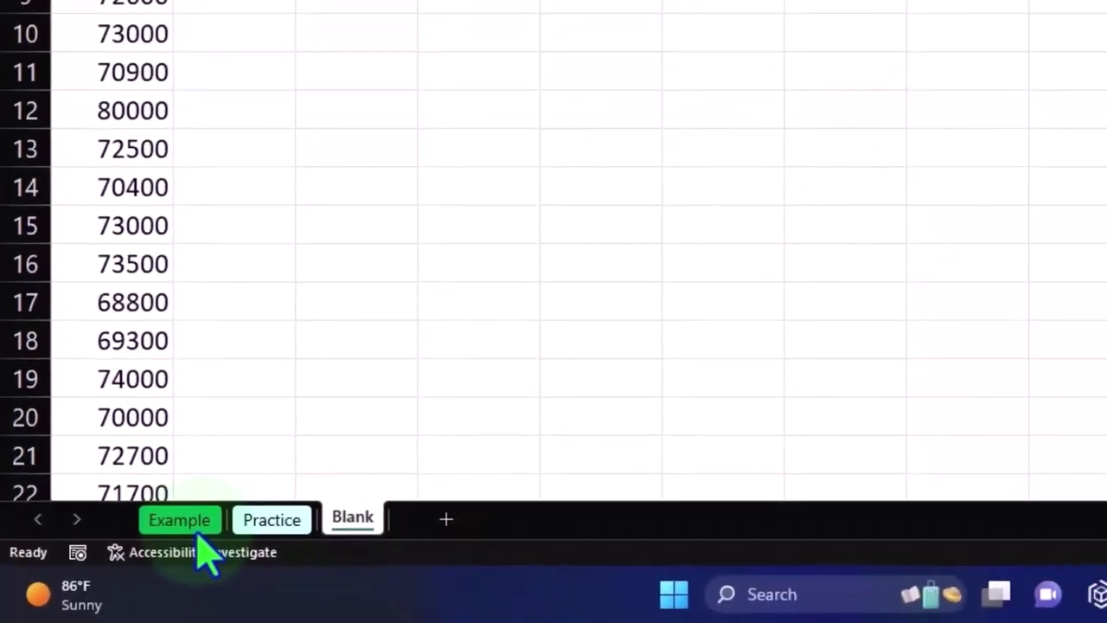
Examine the Example sheet's wages data, box plot statistics, single and two-series box plots, and histogram
left_click(191, 522)
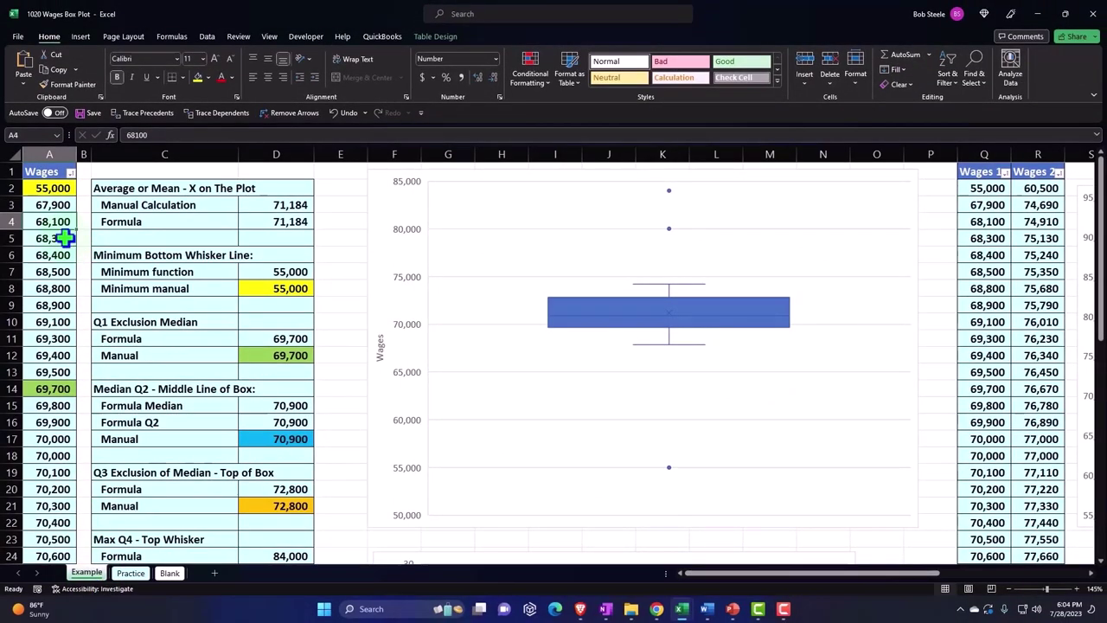
left_click(66, 238)
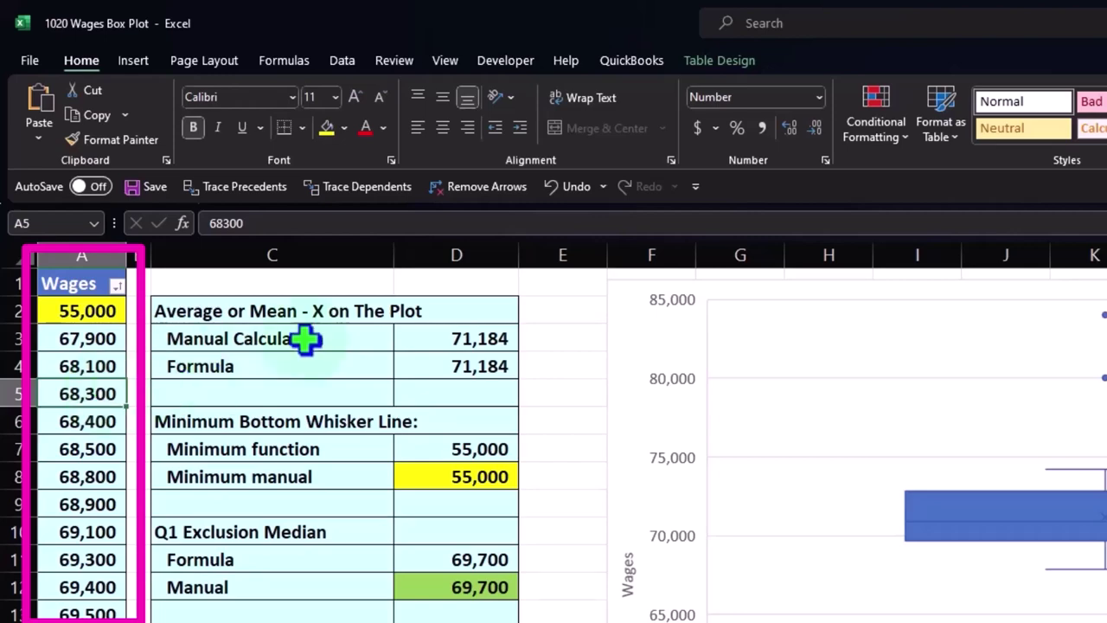
left_click(616, 342)
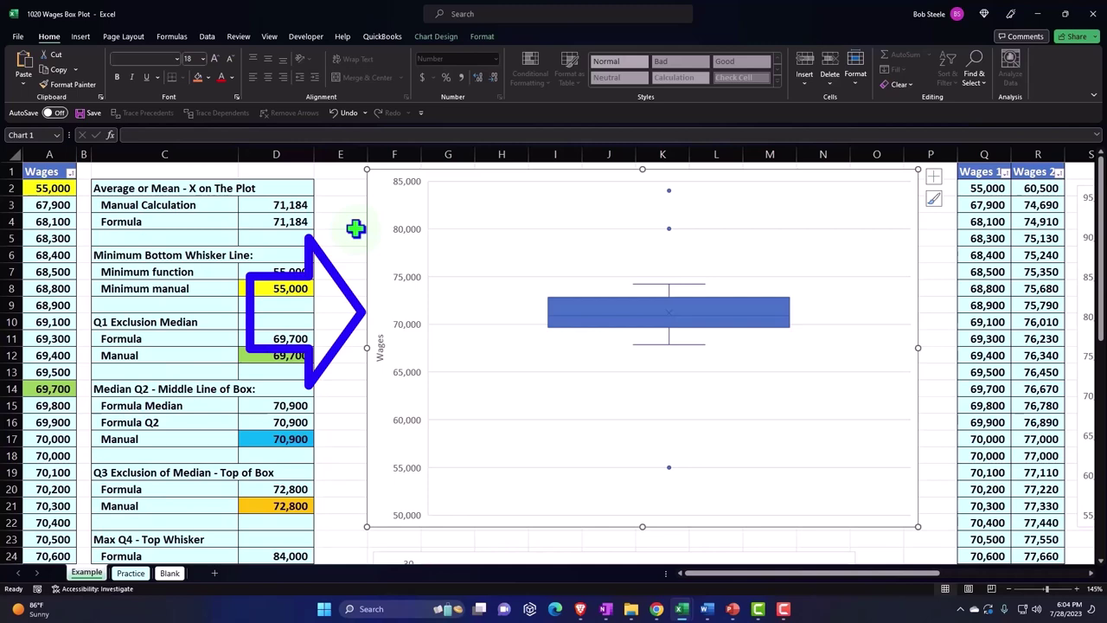
mouse_move(156, 184)
left_mouse_down()
mouse_move(299, 400)
mouse_move(283, 536)
left_mouse_up()
left_click_drag(717, 574, 873, 593)
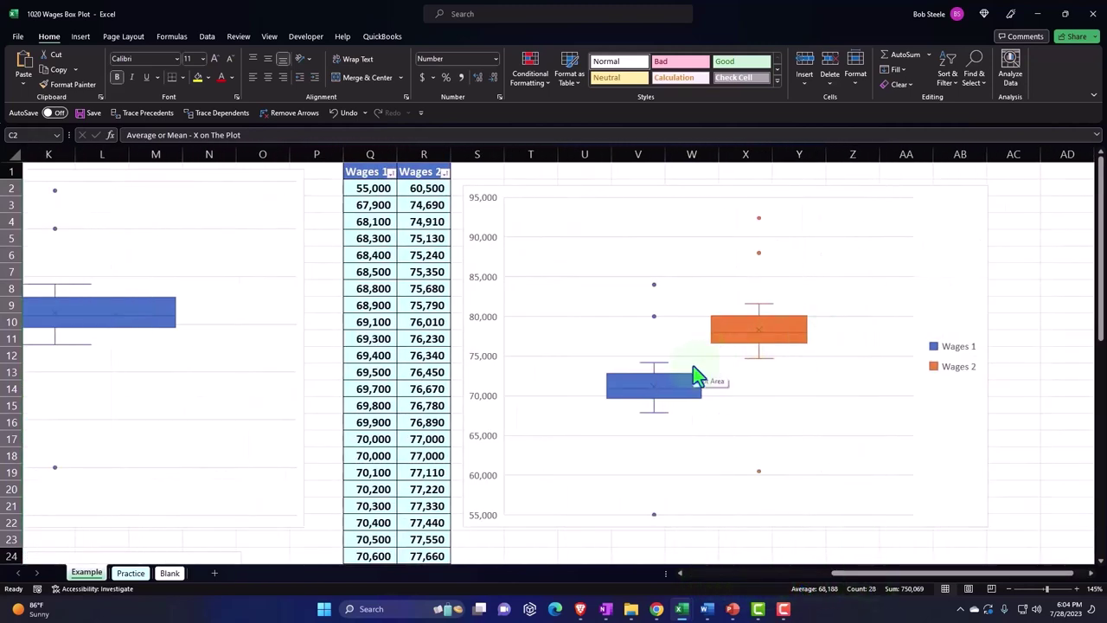
mouse_move(867, 574)
left_mouse_down()
mouse_move(870, 585)
mouse_move(666, 578)
left_mouse_up()
scroll(298, 437, "down", 4)
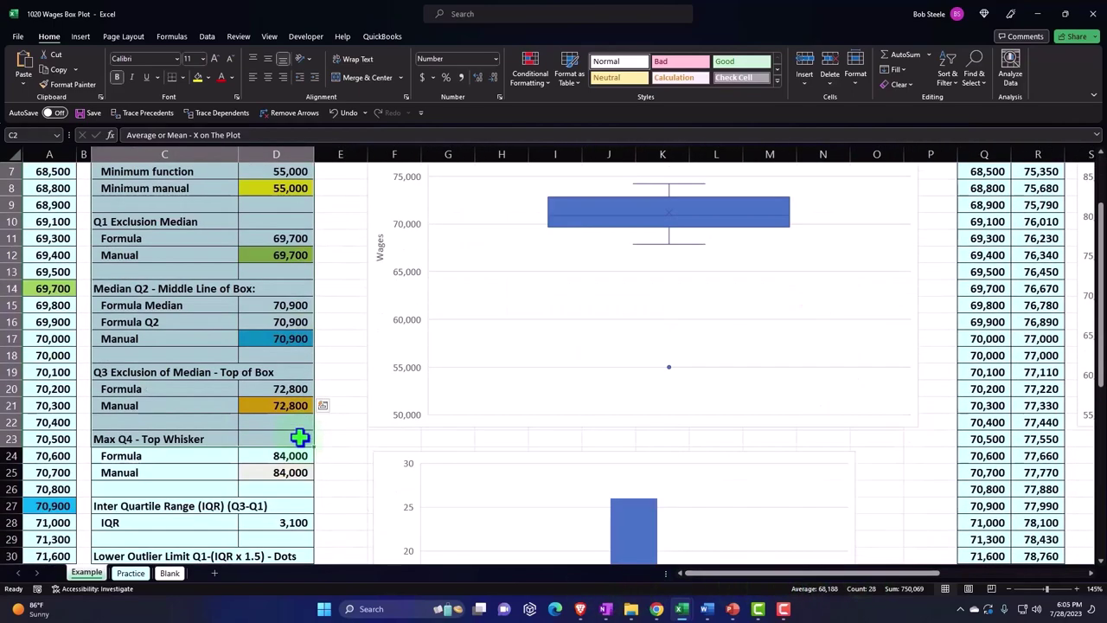
scroll(298, 437, "down", 3)
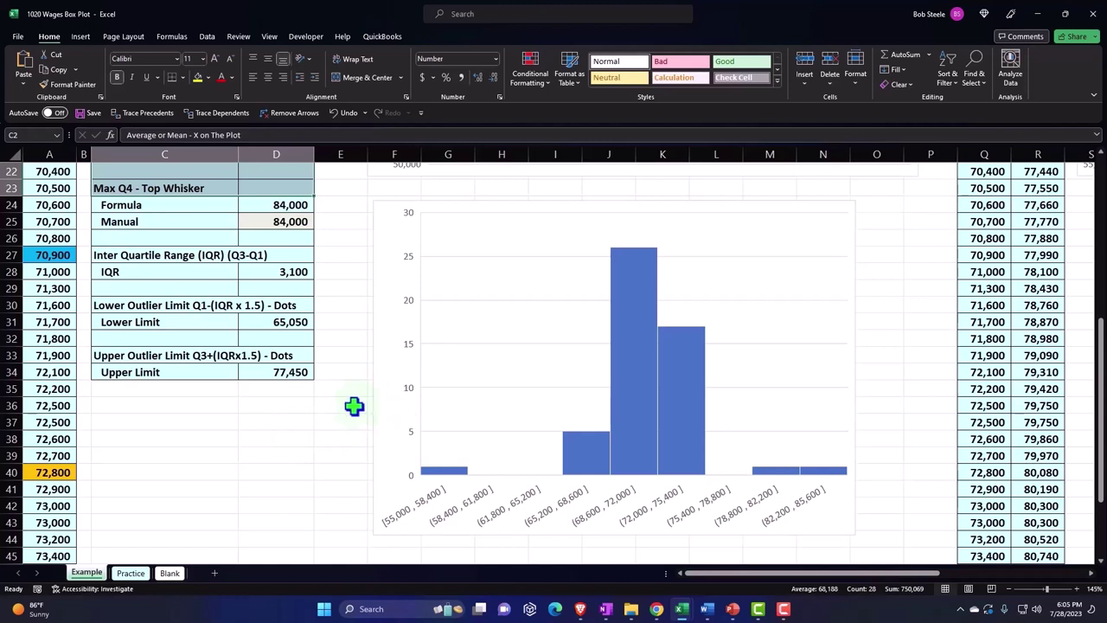
scroll(167, 419, "up", 6)
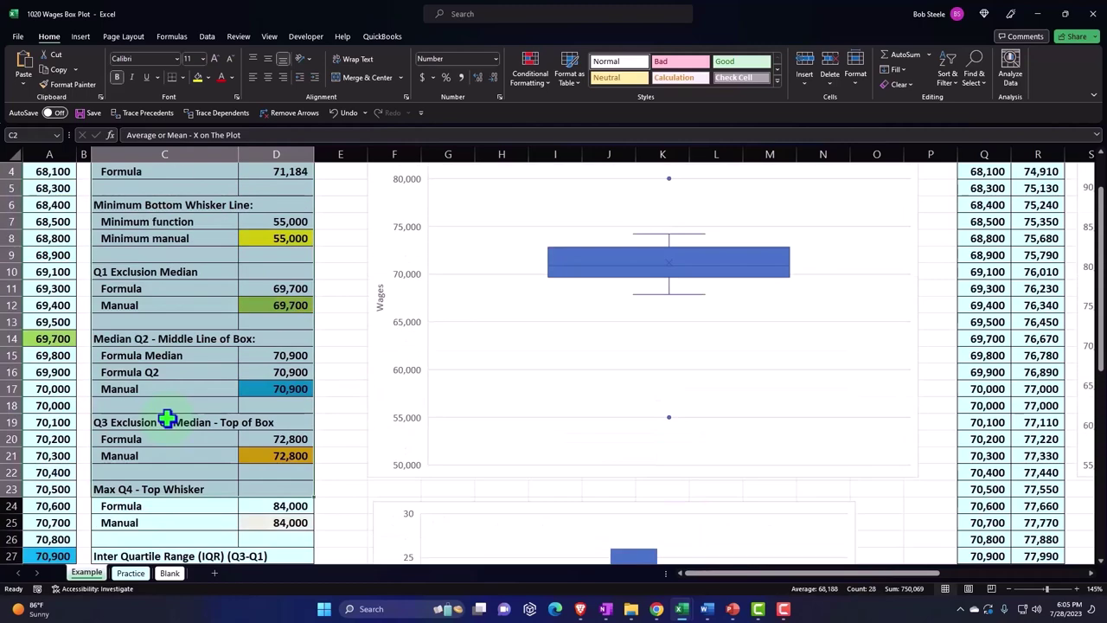
Look over the Practice sheet's layout and read through the raw wage figures in column A of the Blank sheet
left_click(131, 574)
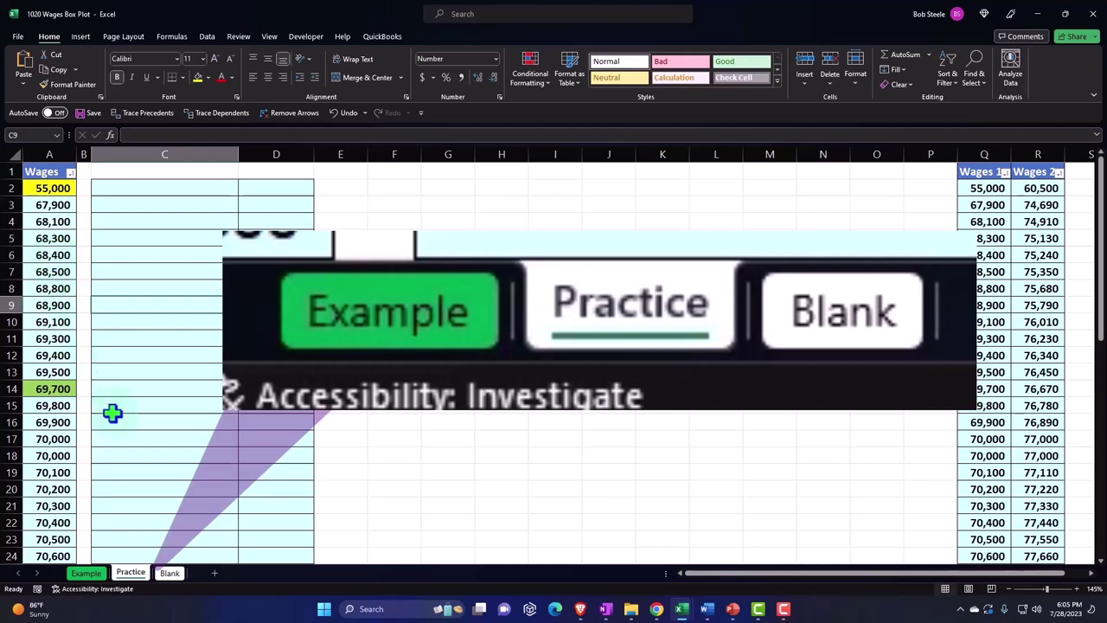
left_click(169, 573)
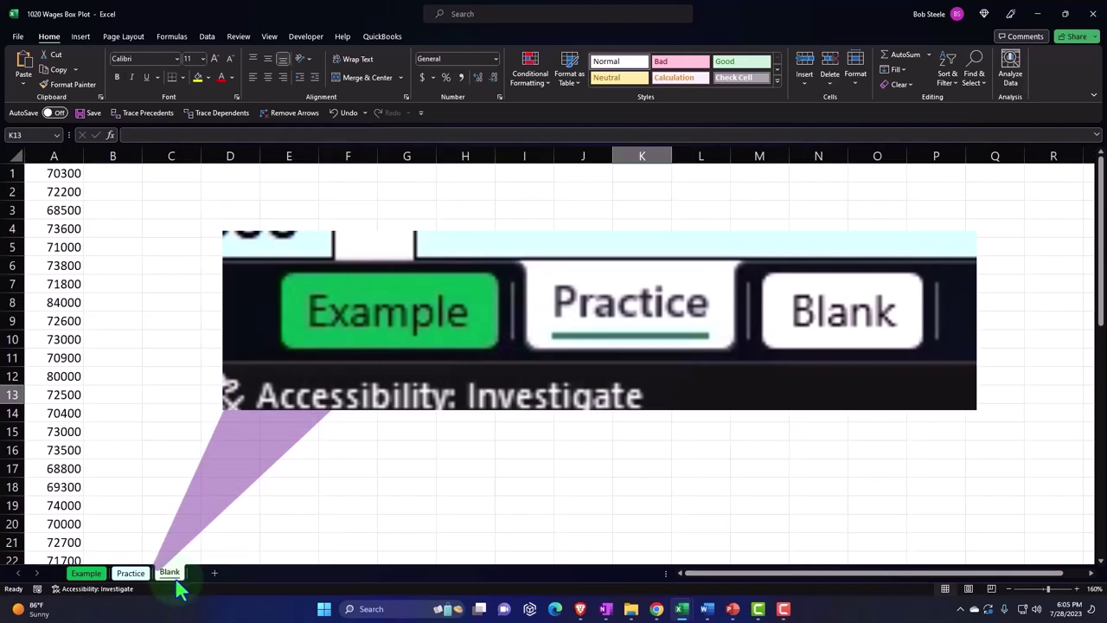
left_click(109, 246)
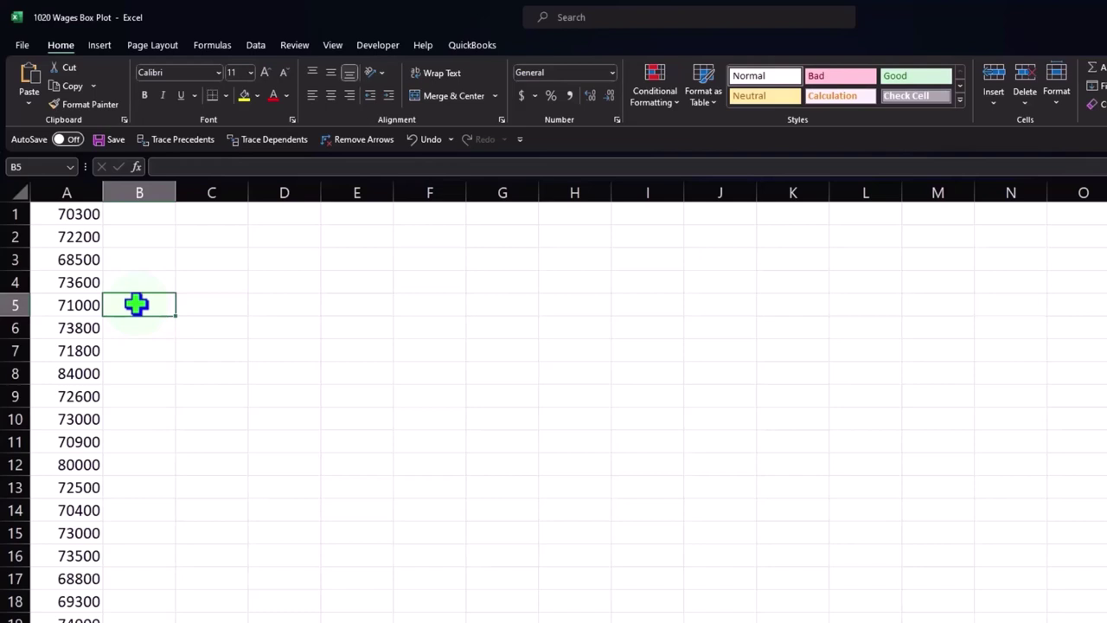
scroll(135, 303, "down", 4)
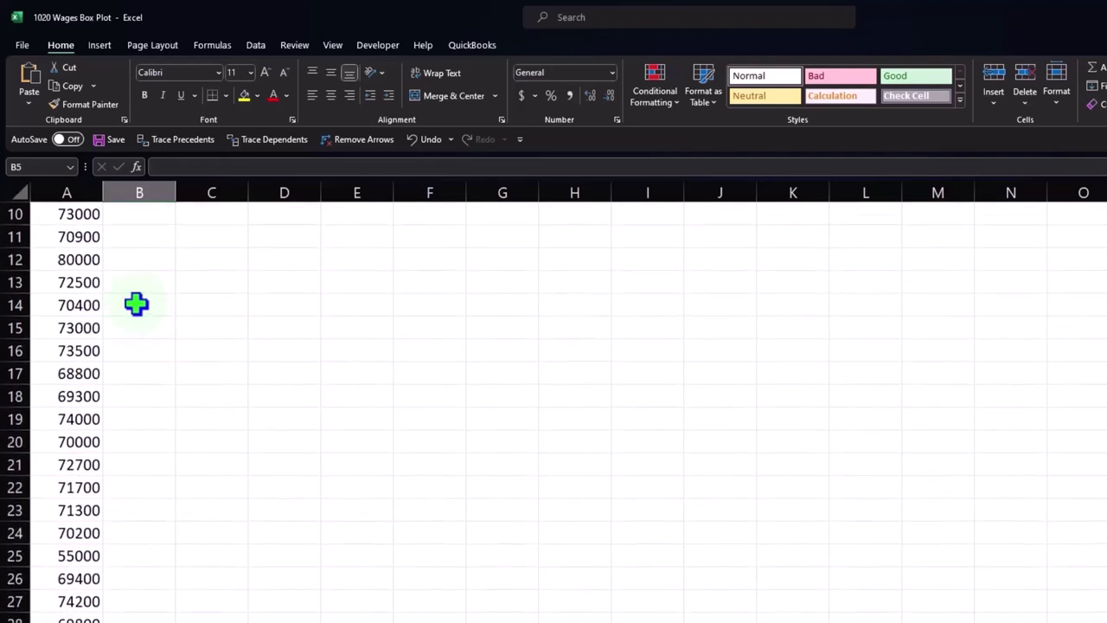
scroll(135, 303, "down", 5)
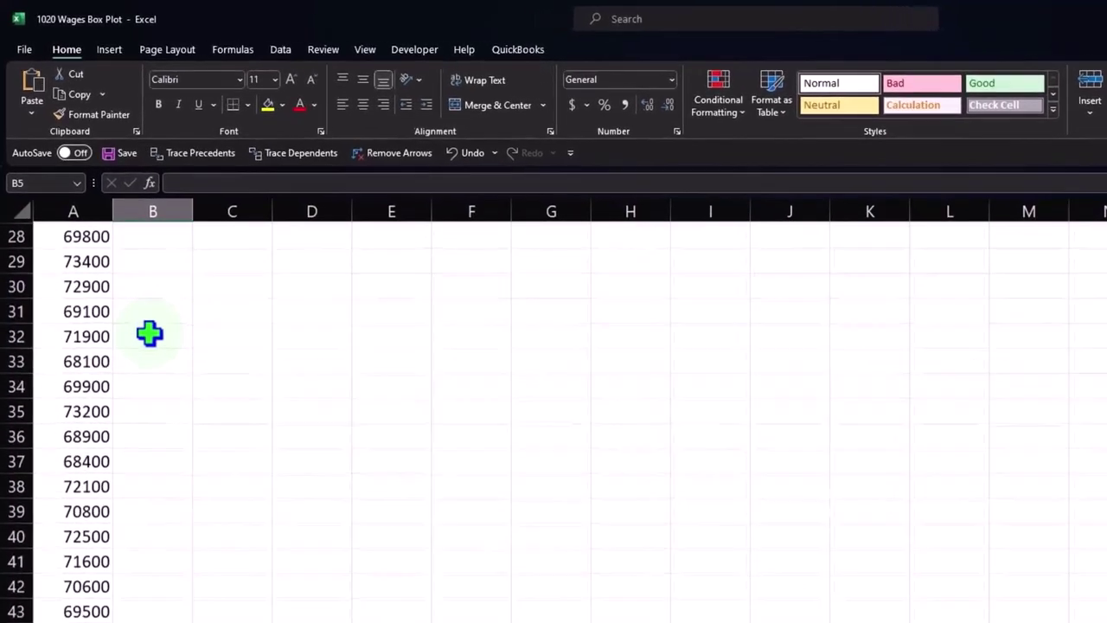
scroll(149, 334, "down", 2)
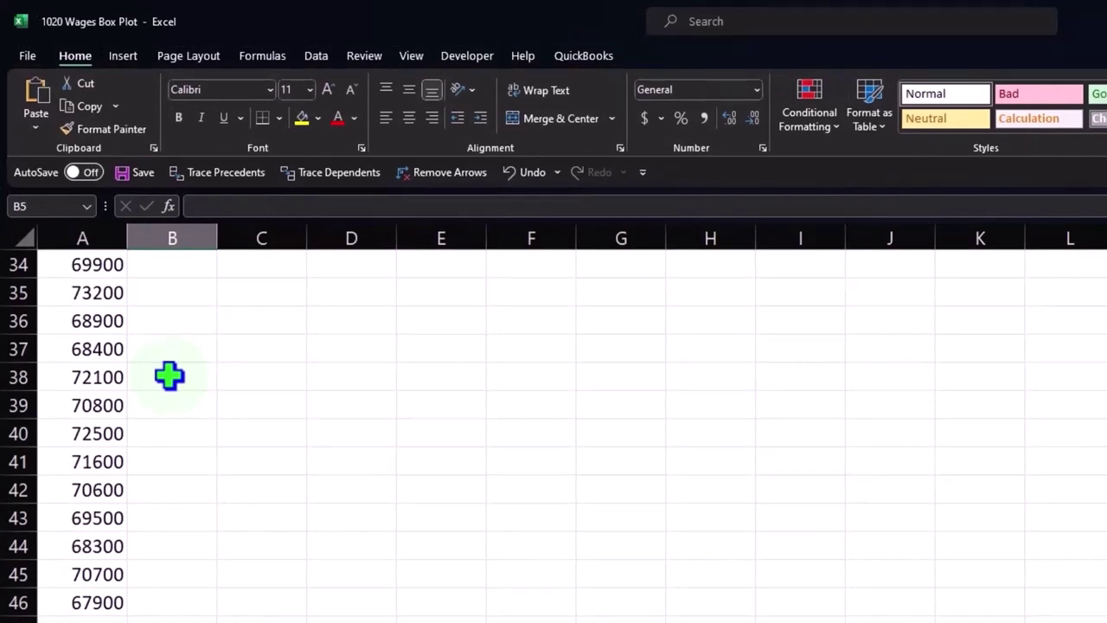
scroll(169, 374, "up", 11)
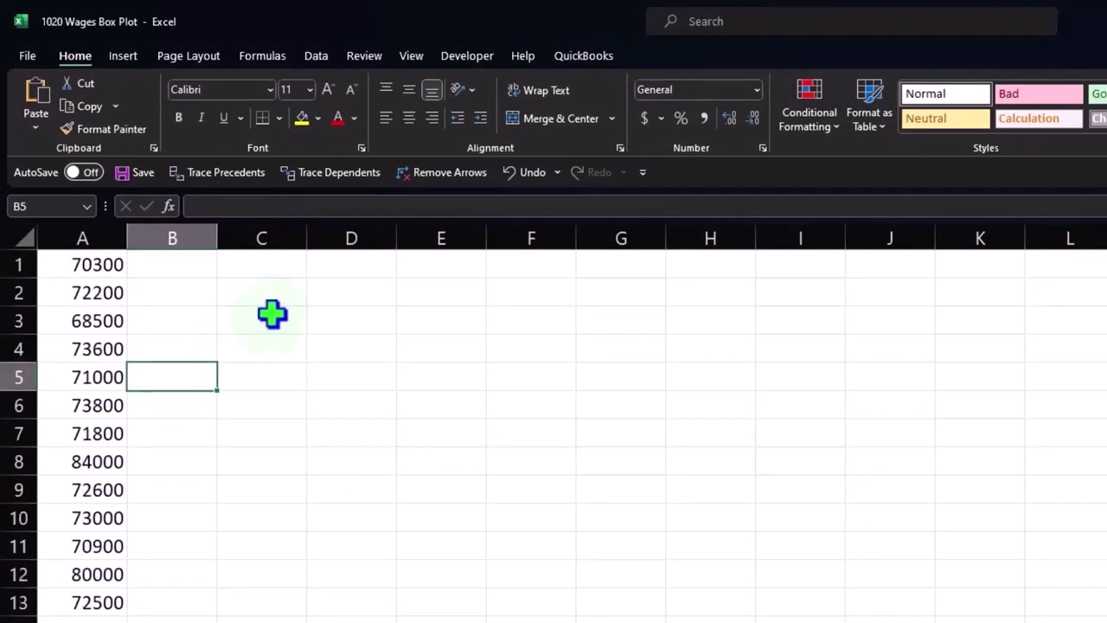
Enter the formula =RANDBETWEEN(65000,75000) in cell C1 of the Blank sheet
left_click(289, 269)
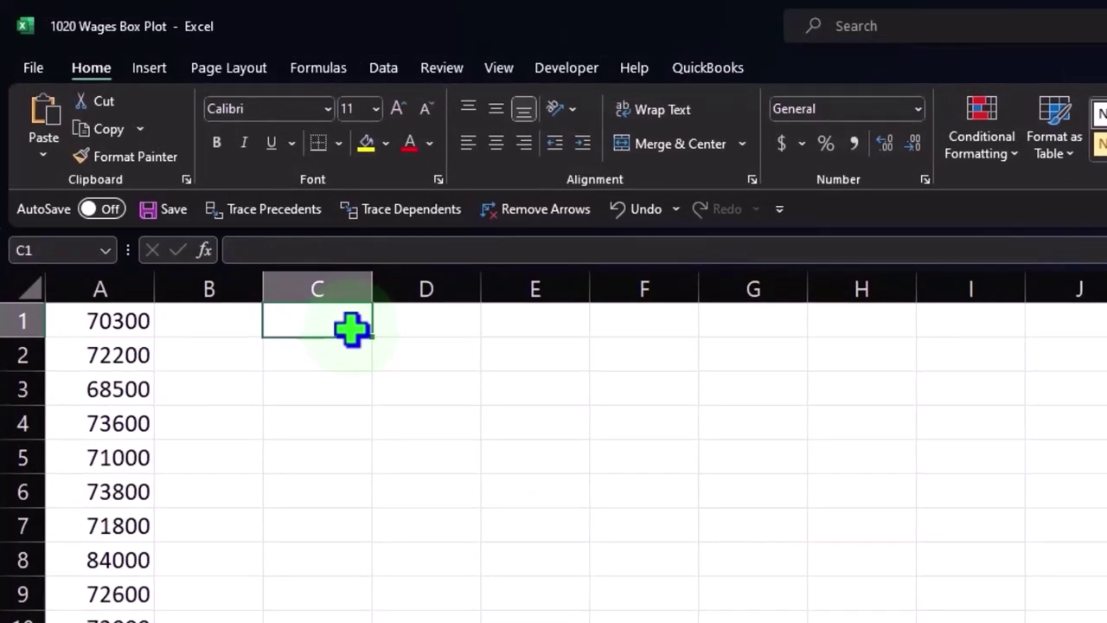
type("=")
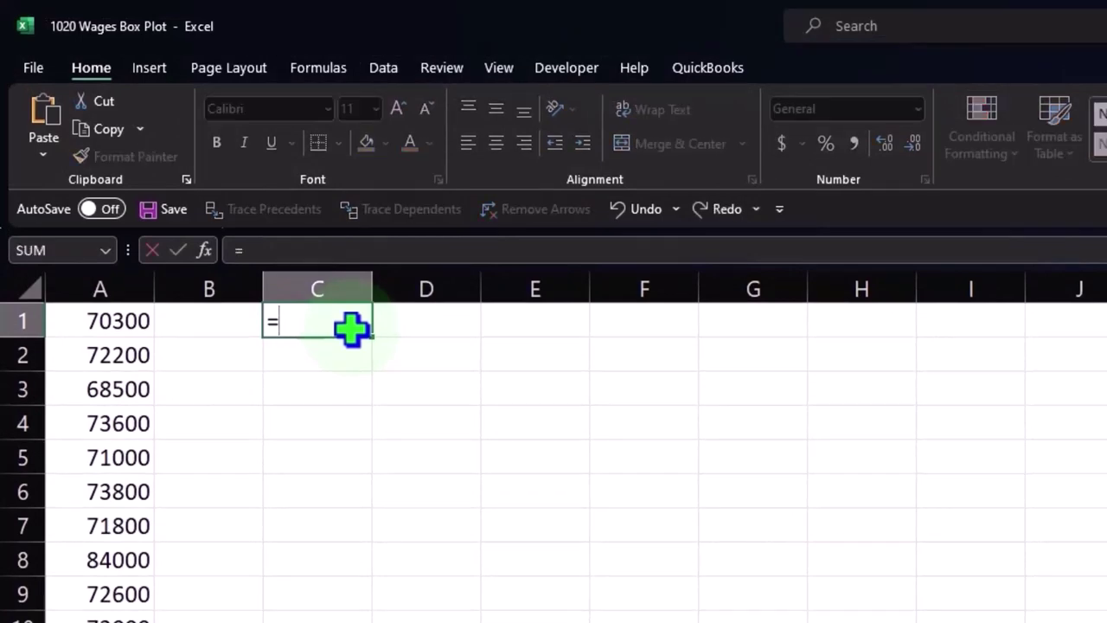
type("rand")
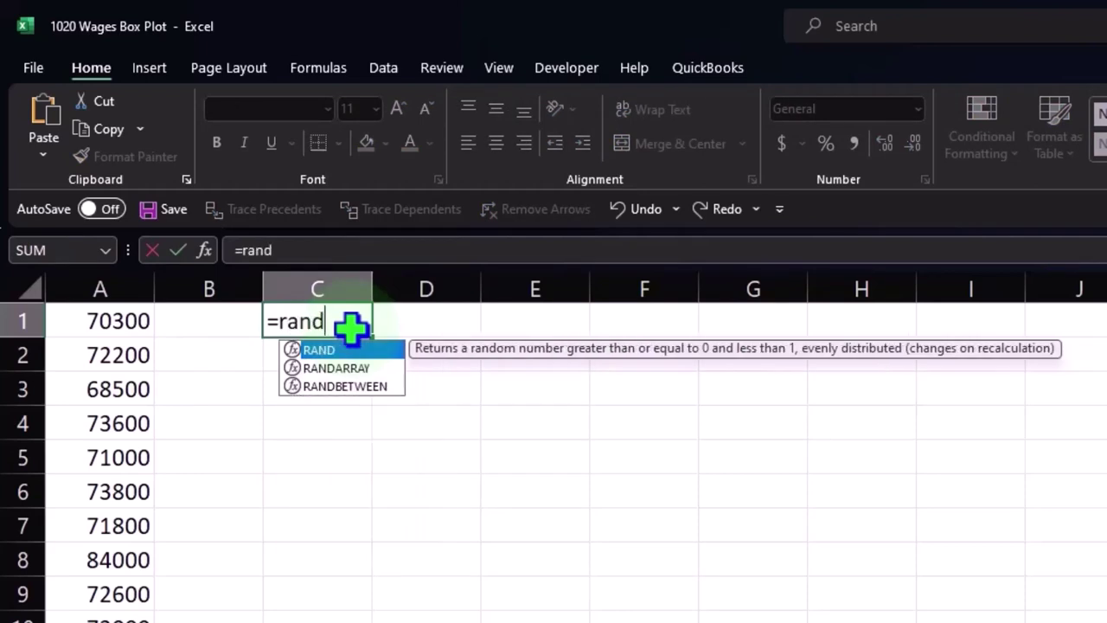
left_click(360, 388)
double_click(360, 388)
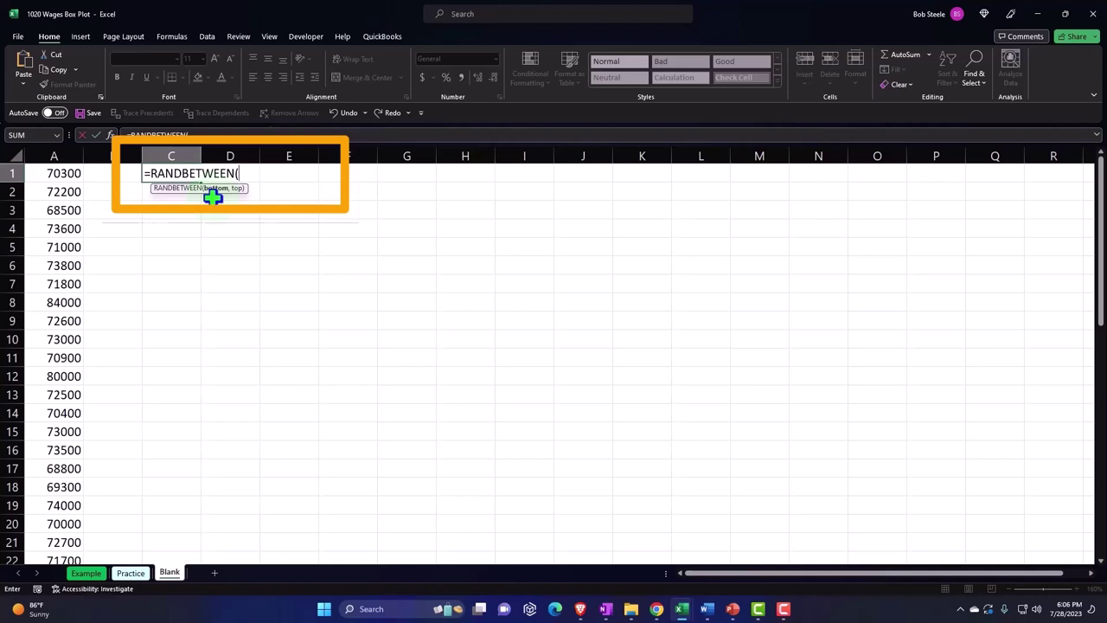
type("65000,")
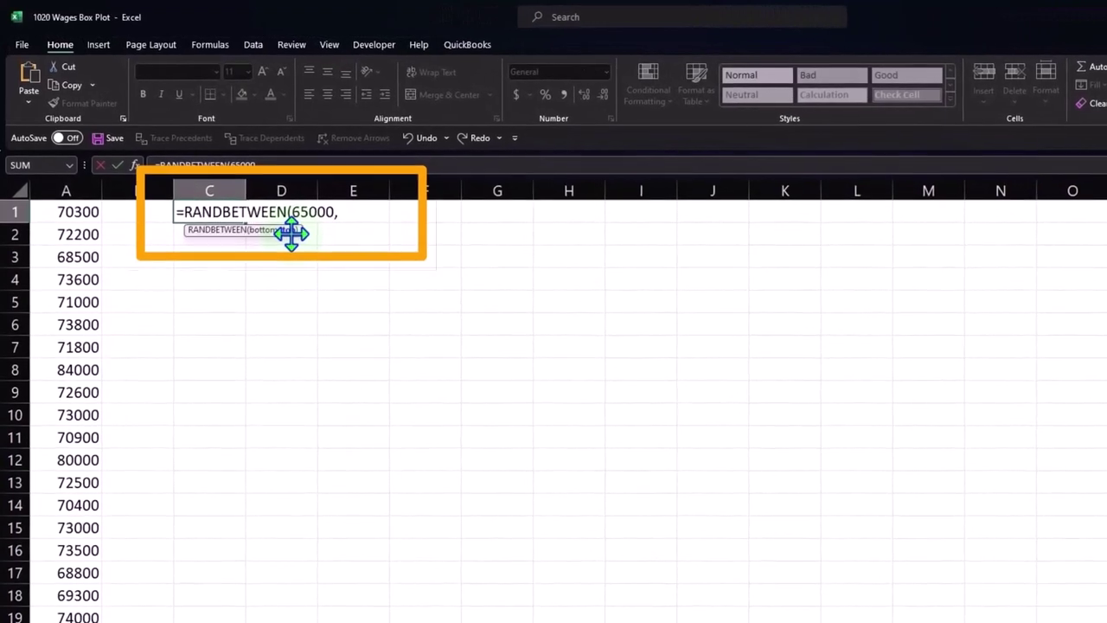
type("75000")
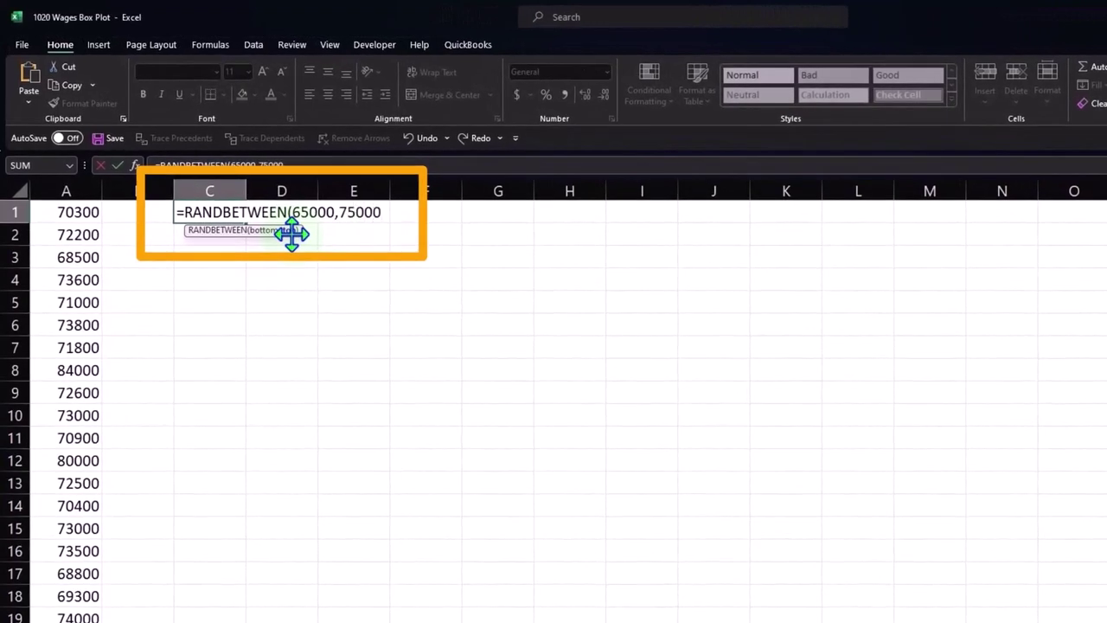
type(")")
key("Return")
Fill the random number formula from C1 down through C51, alongside the wage data
left_click(242, 216)
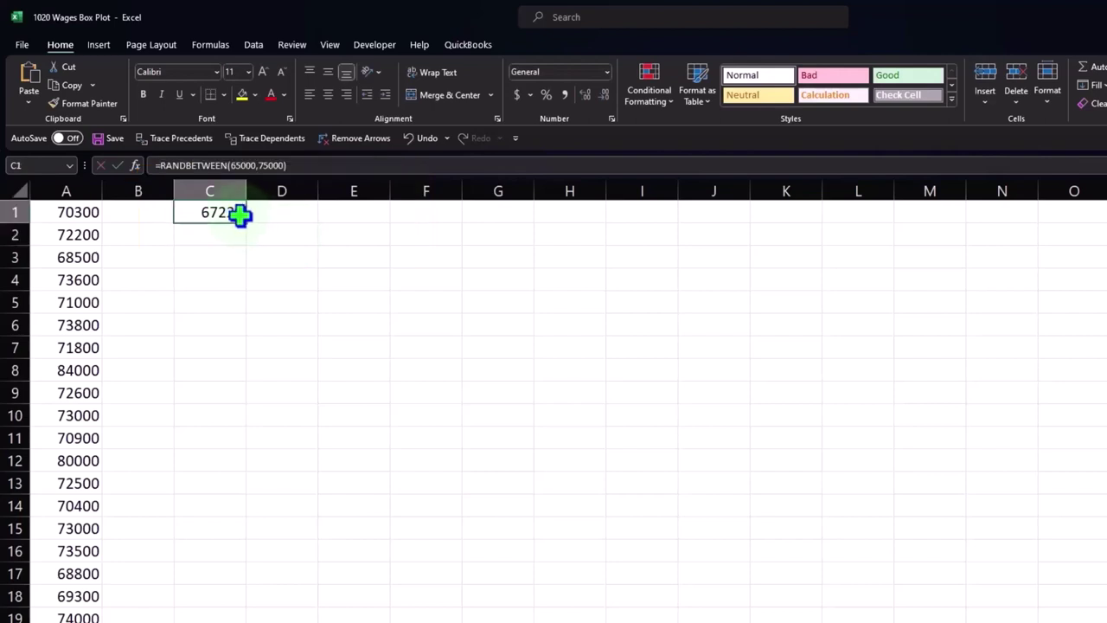
left_click_drag(246, 223, 256, 620)
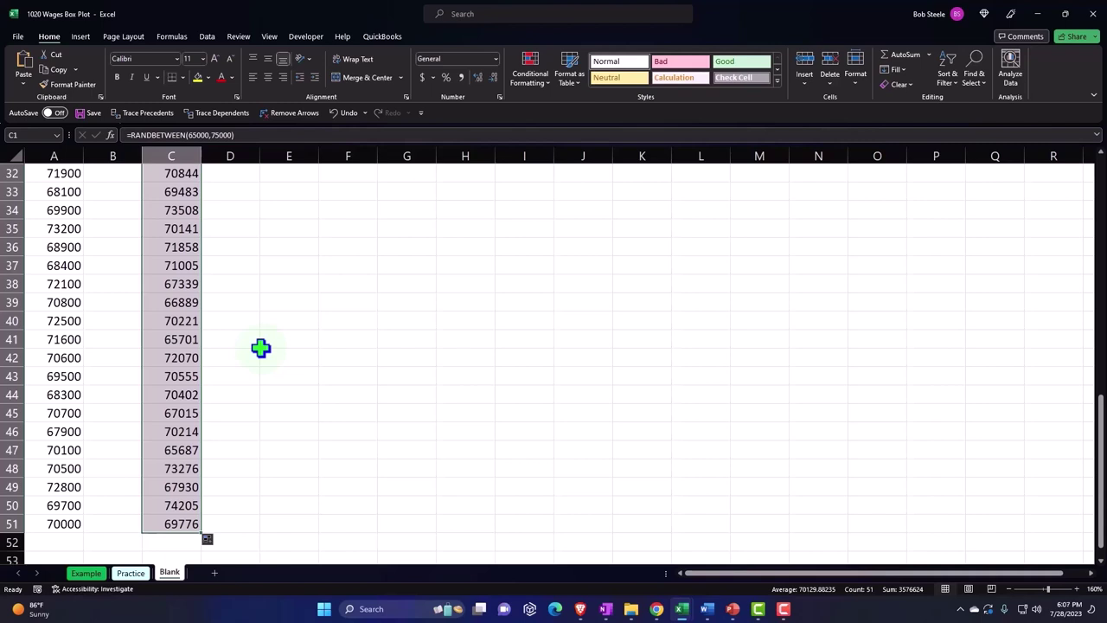
scroll(261, 347, "up", 10)
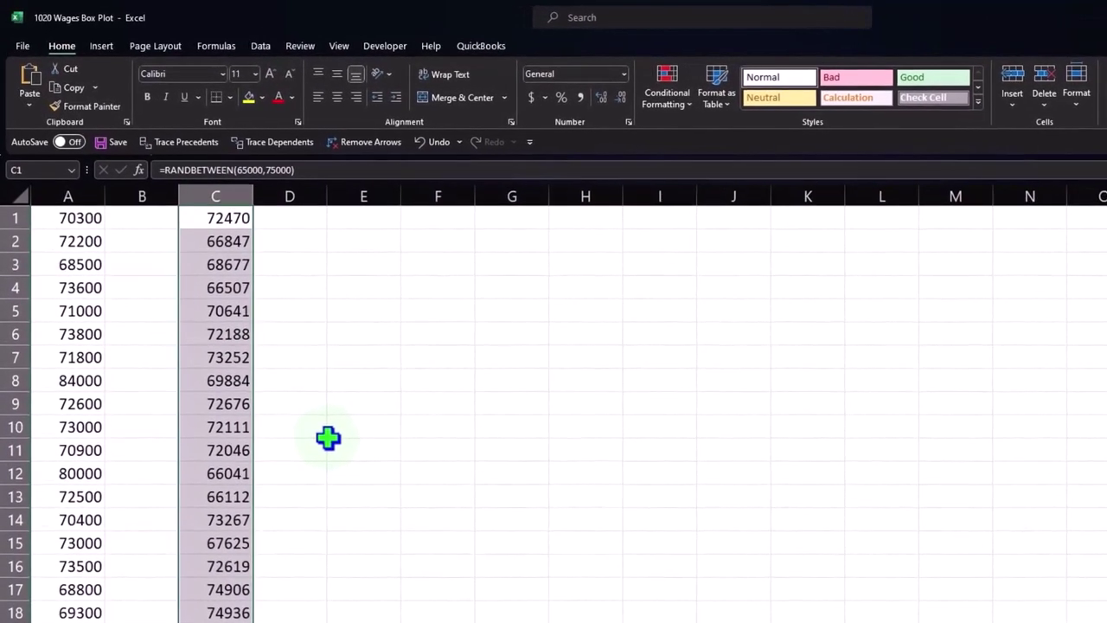
Clear the random numbers from C1:C51
key("Delete")
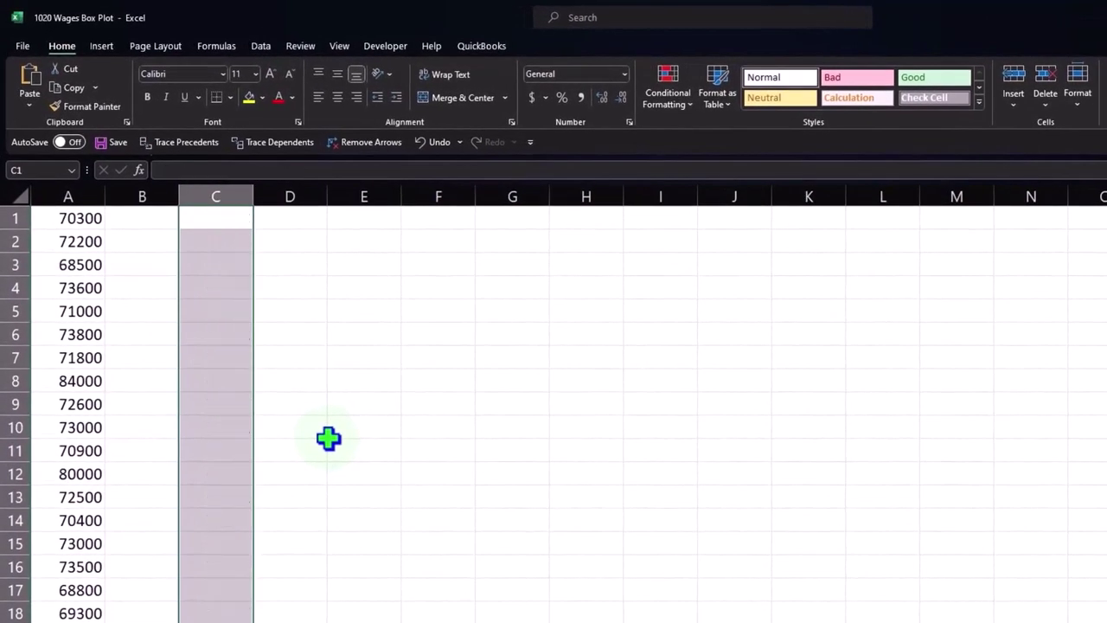
left_click(328, 438)
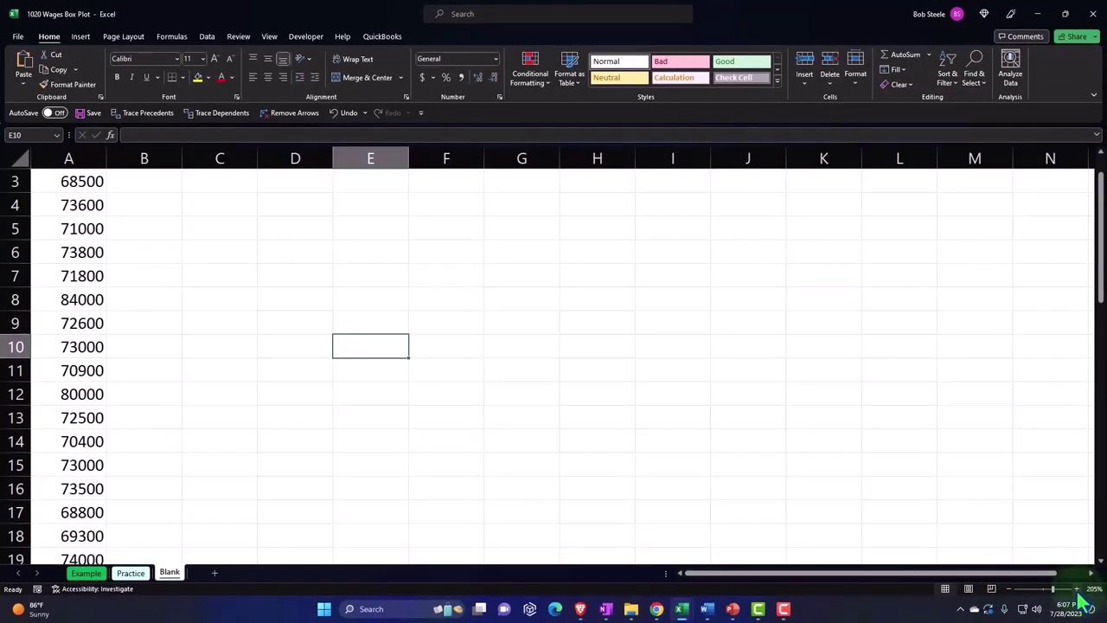
left_click(425, 391)
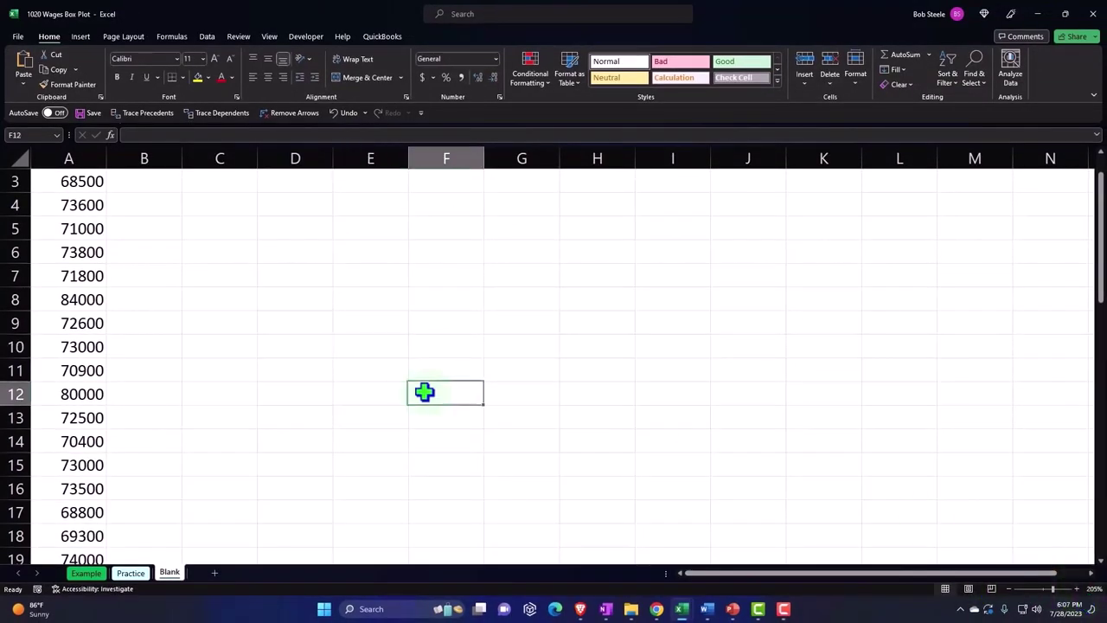
Select the whole Blank sheet and choose the Currency number format with negative numbers in red parentheses
scroll(320, 381, "up", 1)
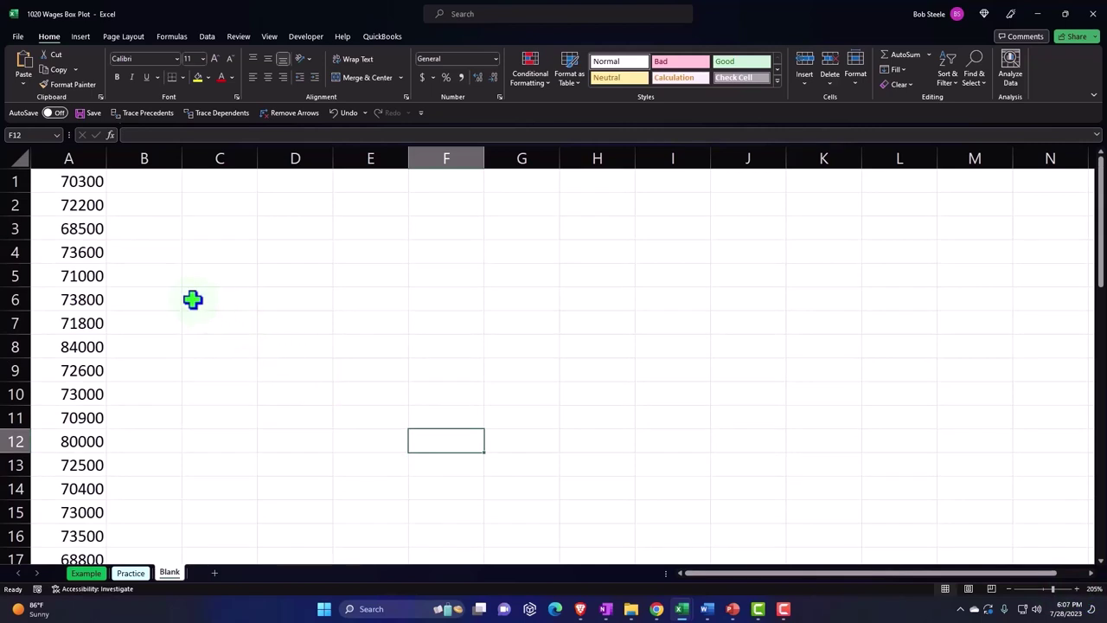
left_click(18, 157)
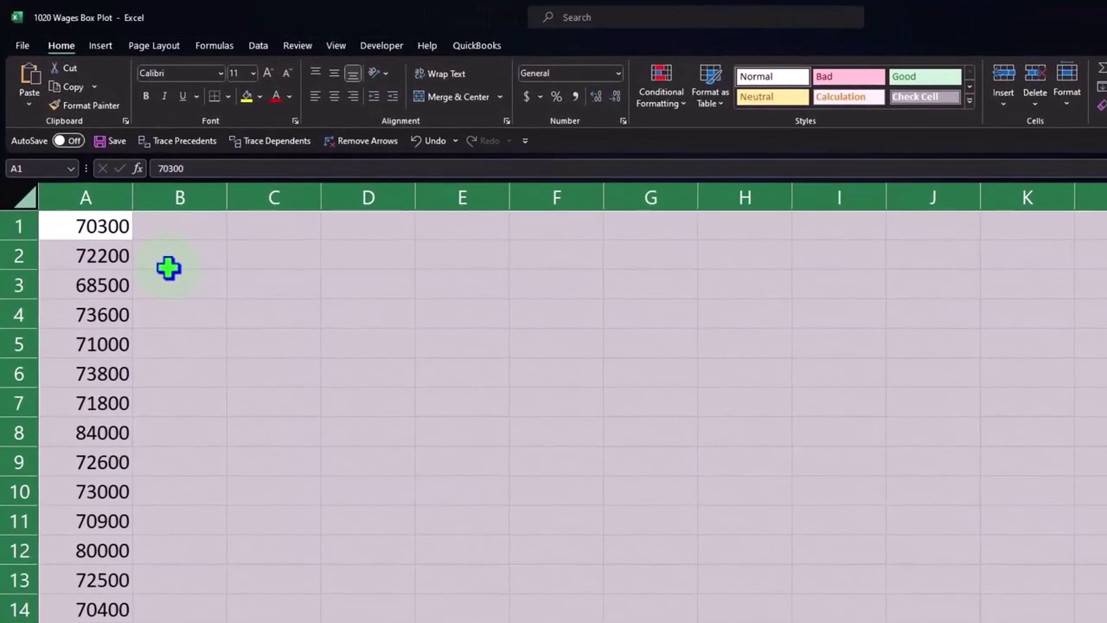
right_click(271, 276)
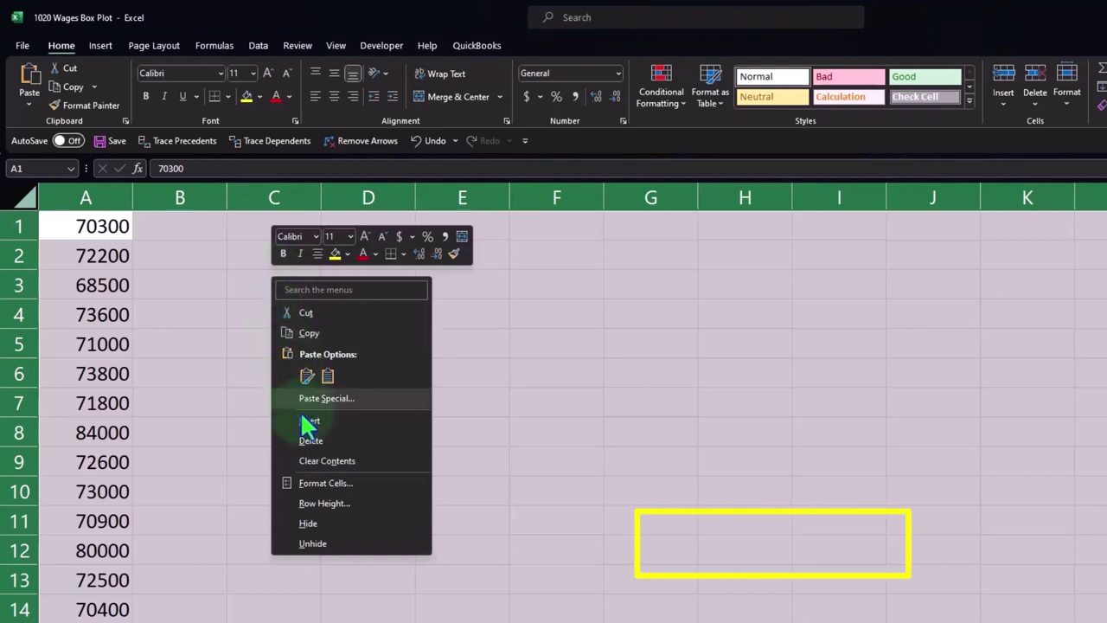
left_click(320, 483)
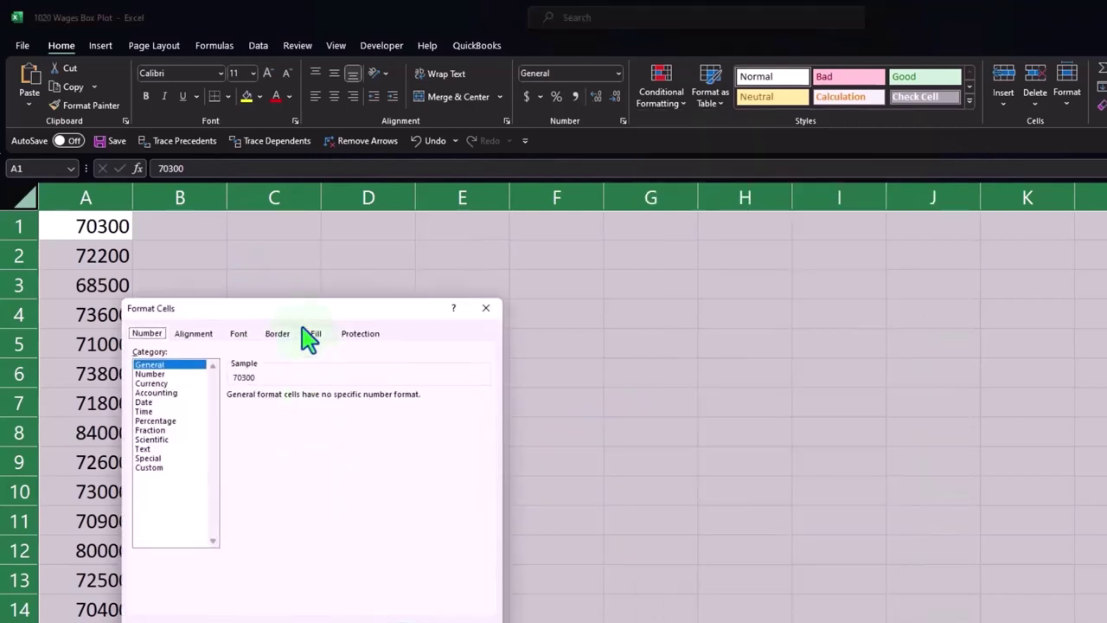
left_click_drag(312, 310, 462, 249)
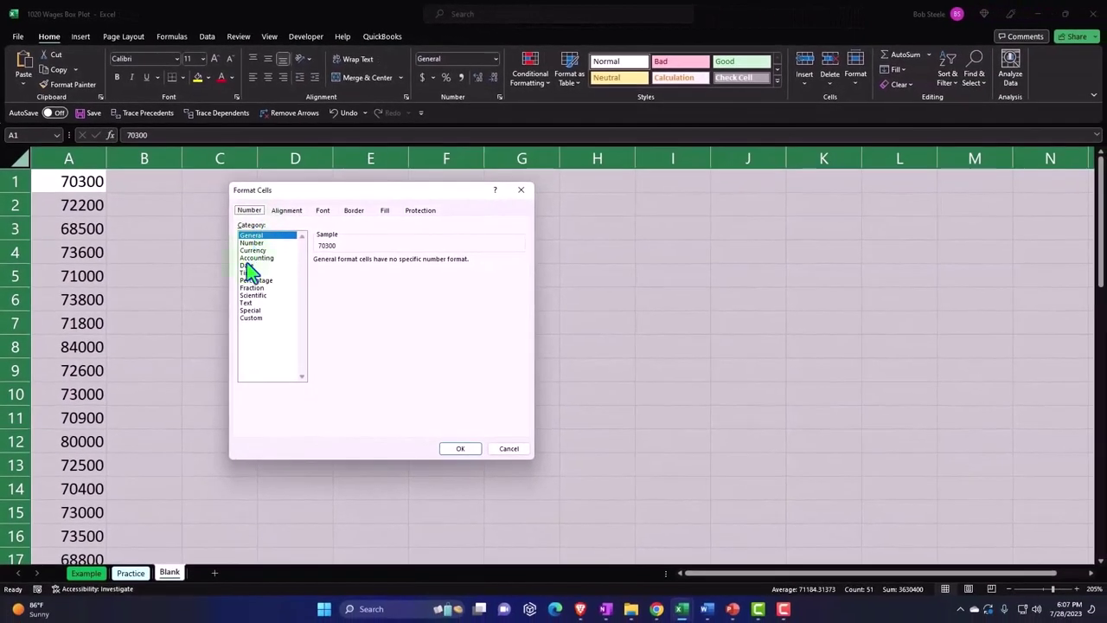
left_click(269, 260)
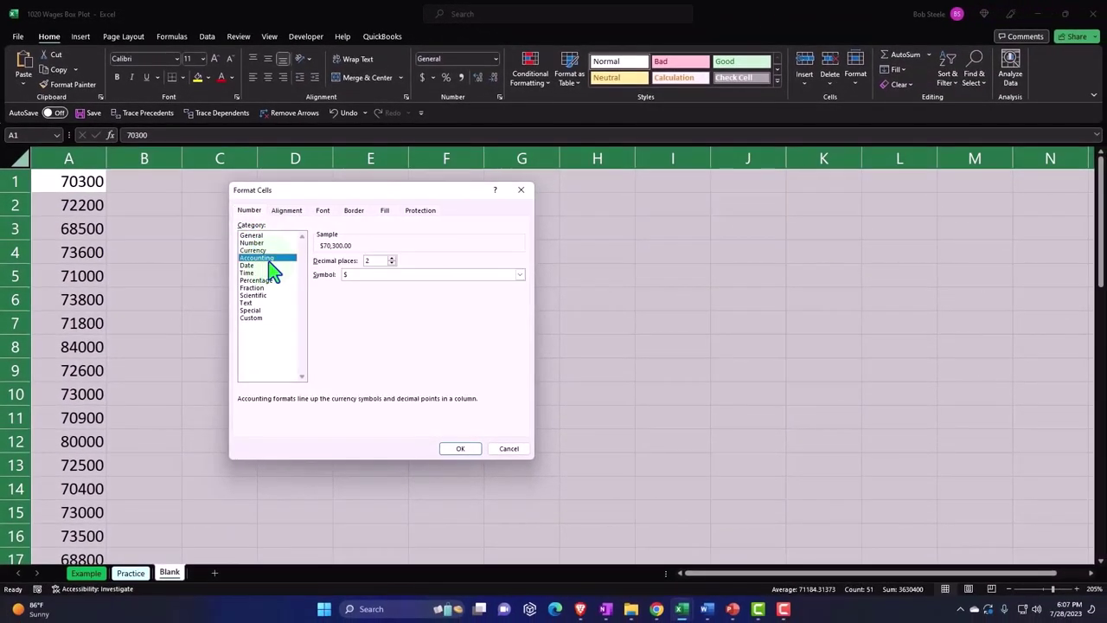
left_click(262, 251)
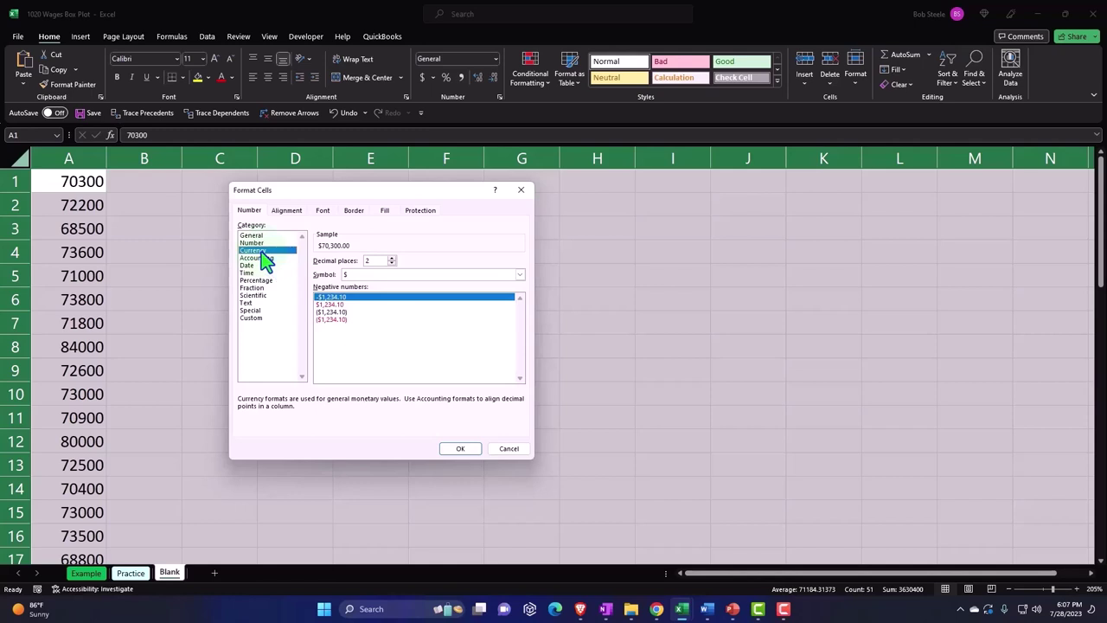
left_click(331, 319)
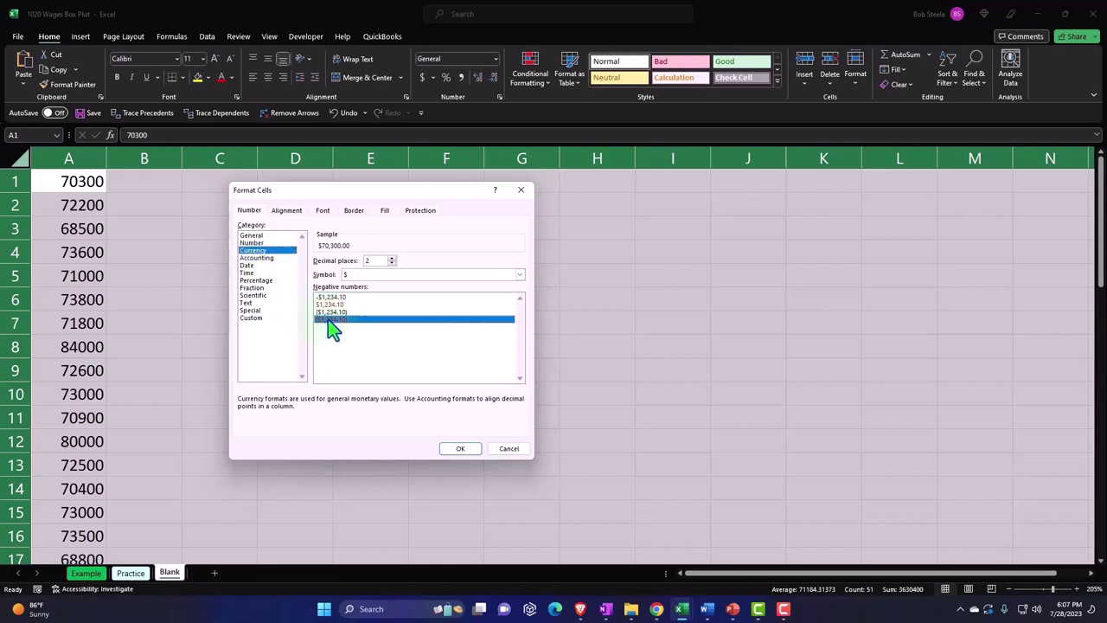
Set the currency format to no symbol and 0 decimal places, apply it, and make the whole sheet bold
left_click(519, 275)
left_click(508, 286)
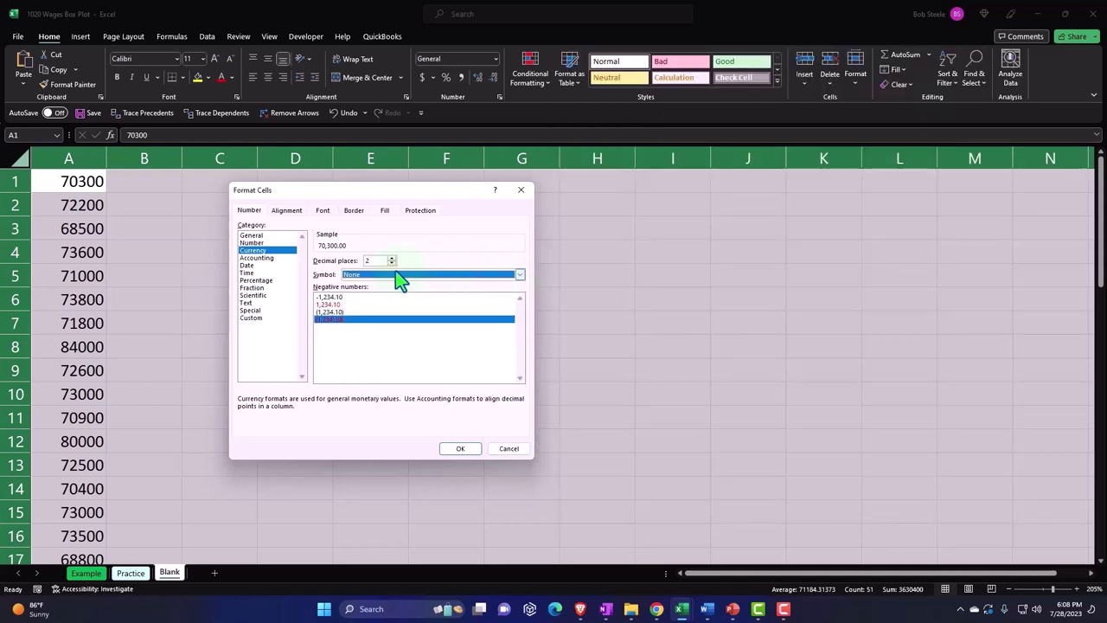
left_click(392, 263)
left_click(391, 263)
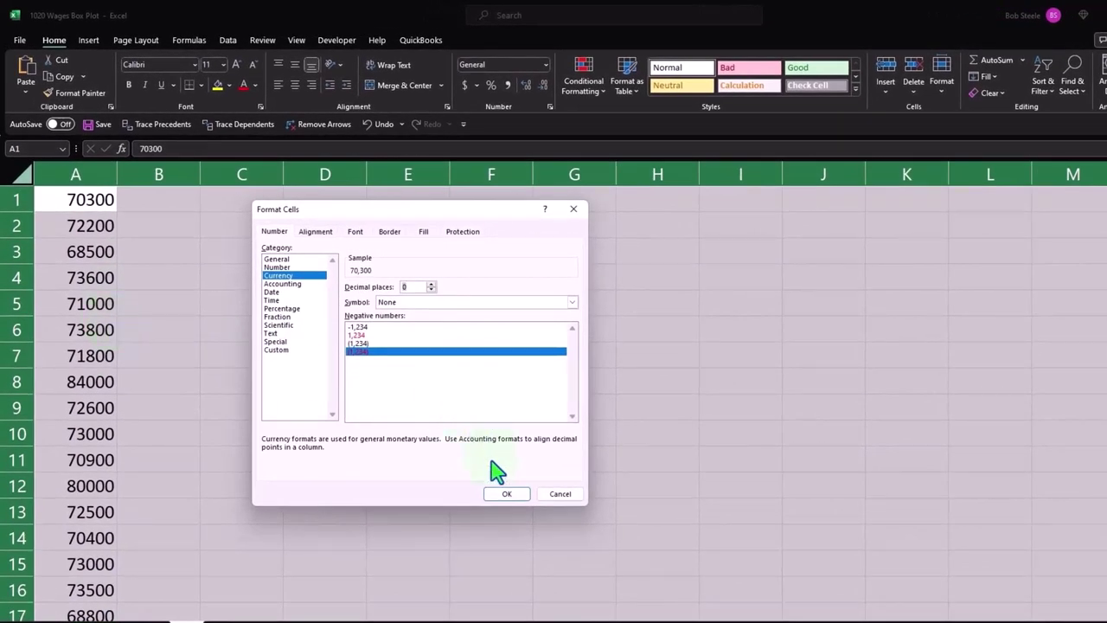
left_click(508, 495)
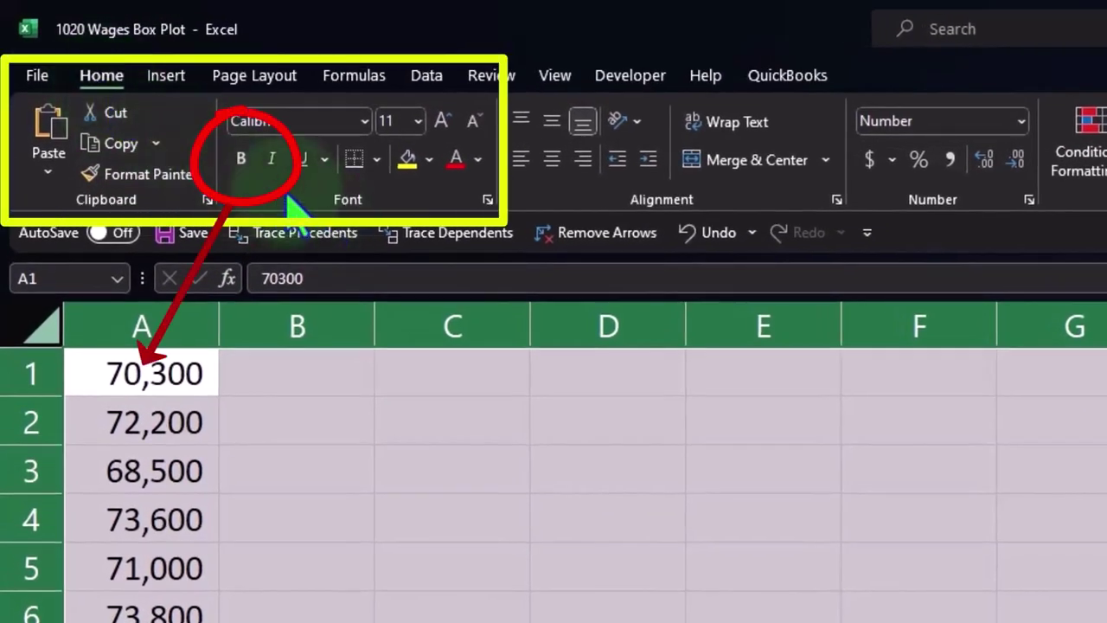
left_click(243, 161)
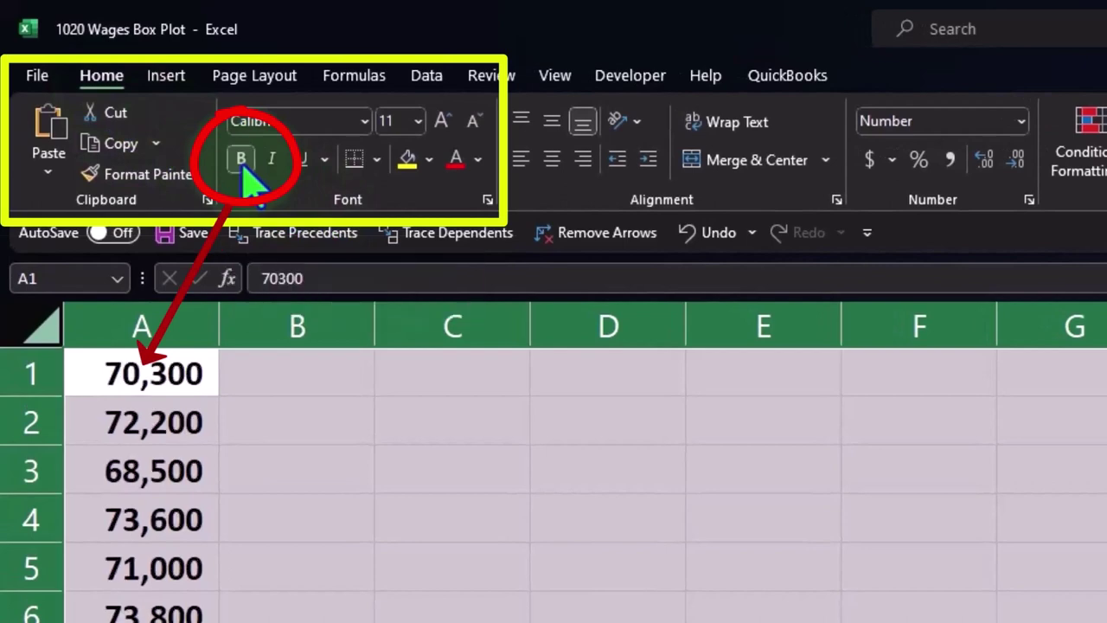
left_click(485, 603)
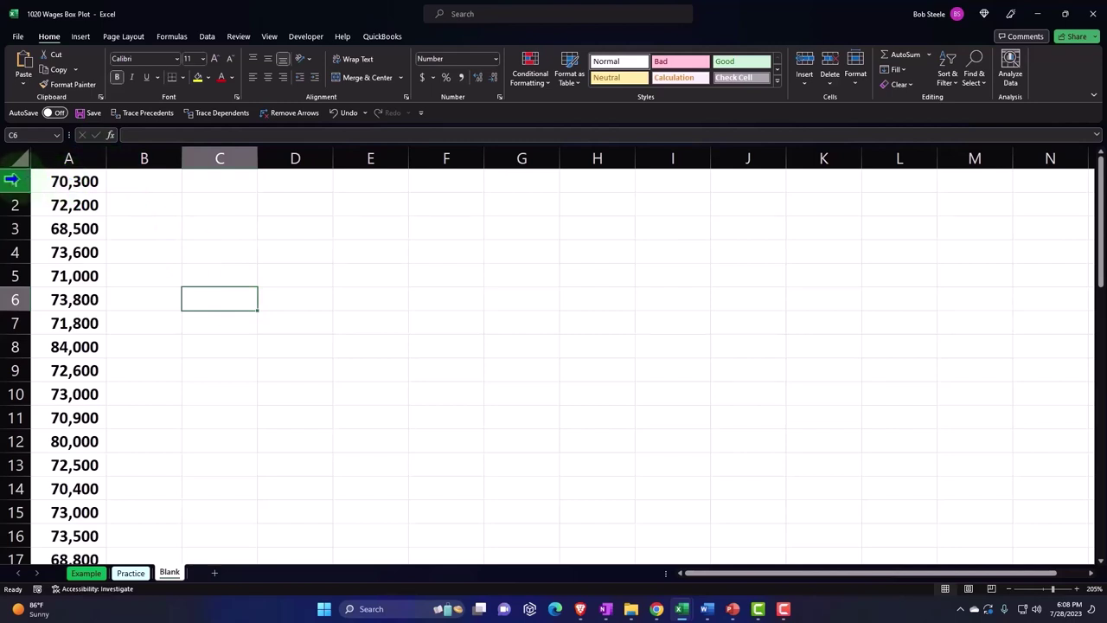
Insert a new row above the wage data and enter the header Wages in cell A1
left_click(11, 180)
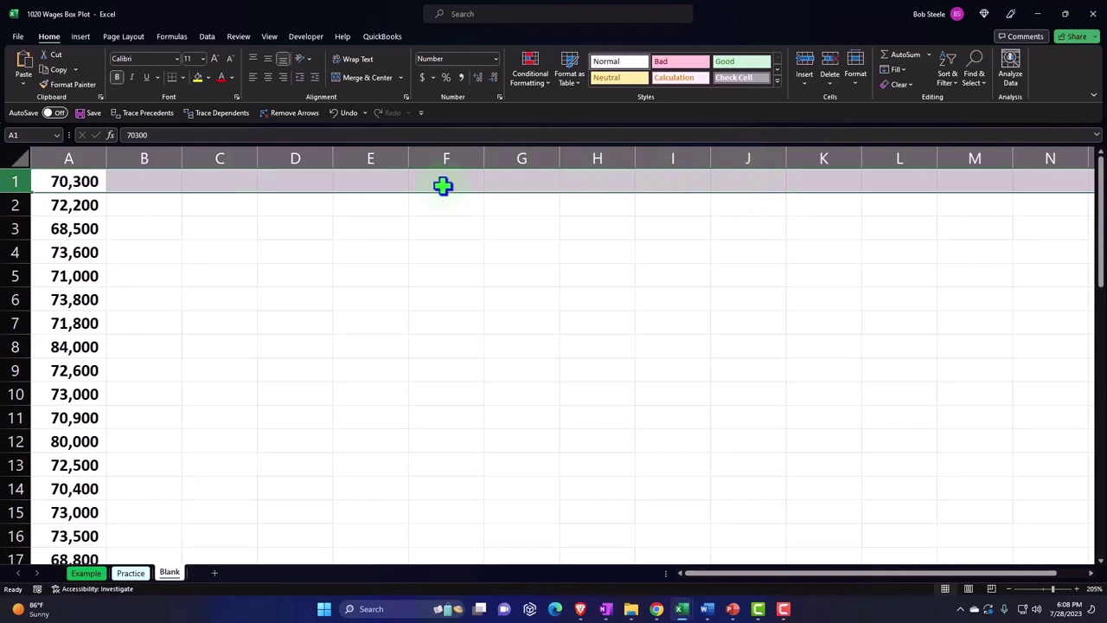
right_click(121, 182)
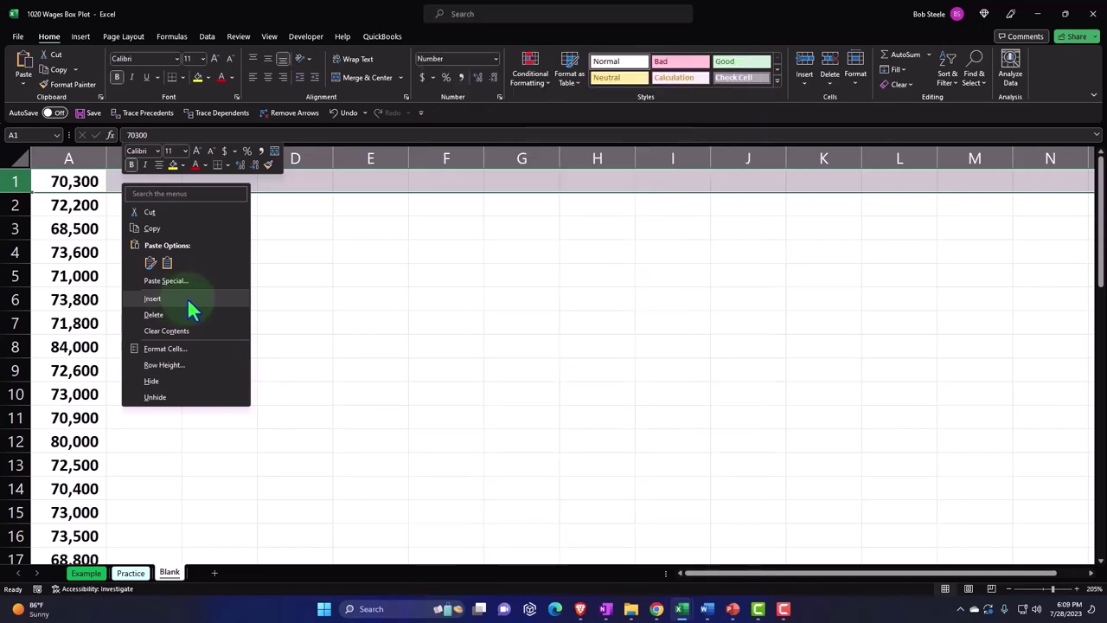
left_click(187, 298)
left_click(192, 283)
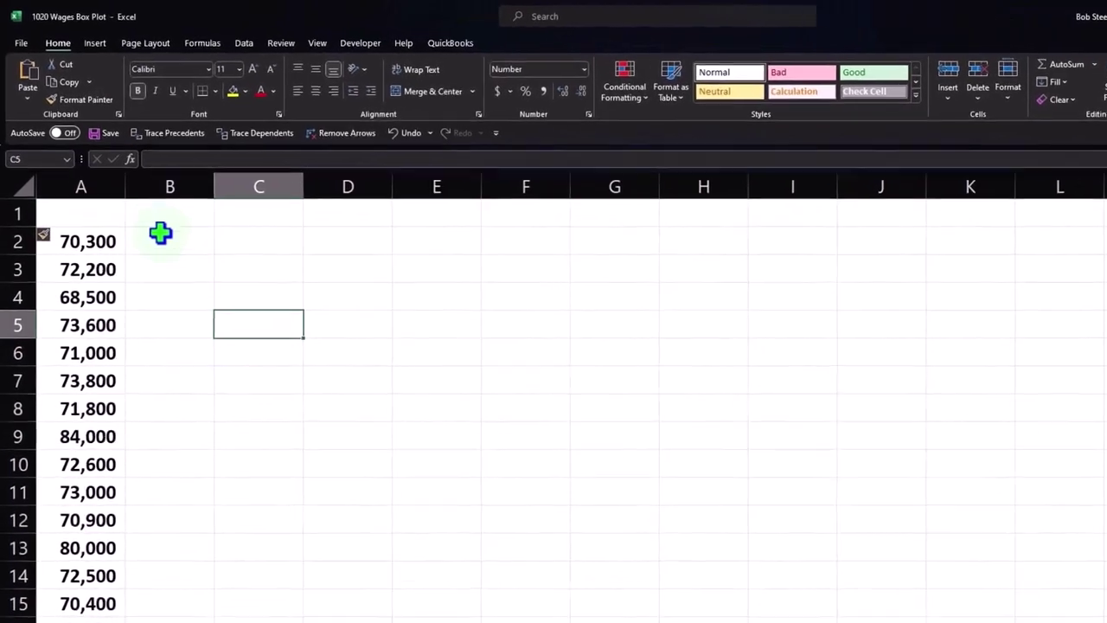
left_click(117, 214)
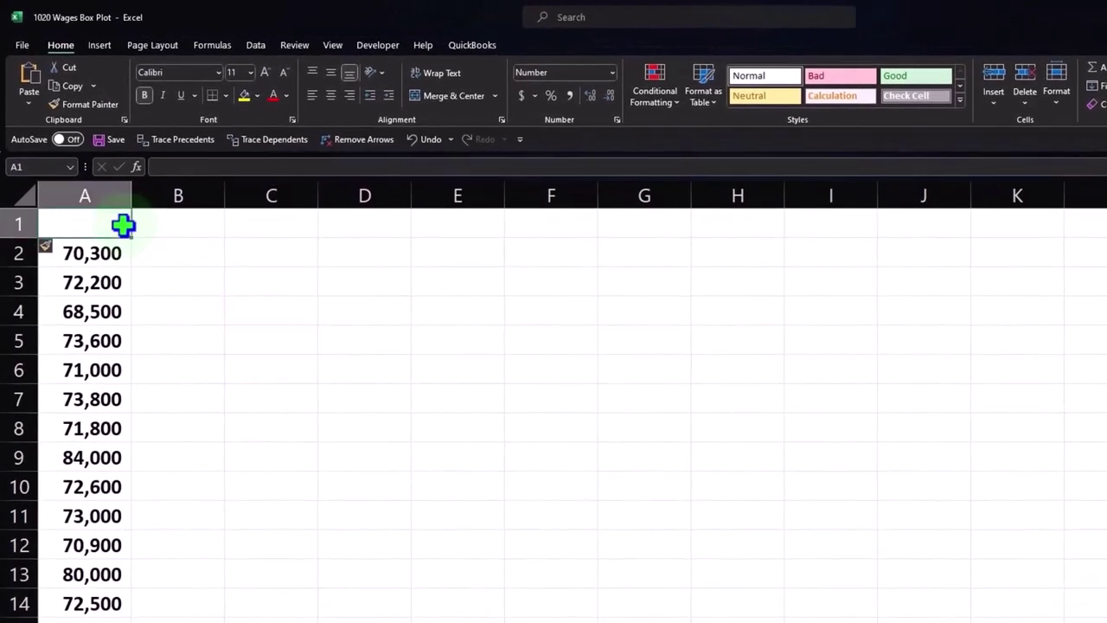
type("Wages")
key("Return")
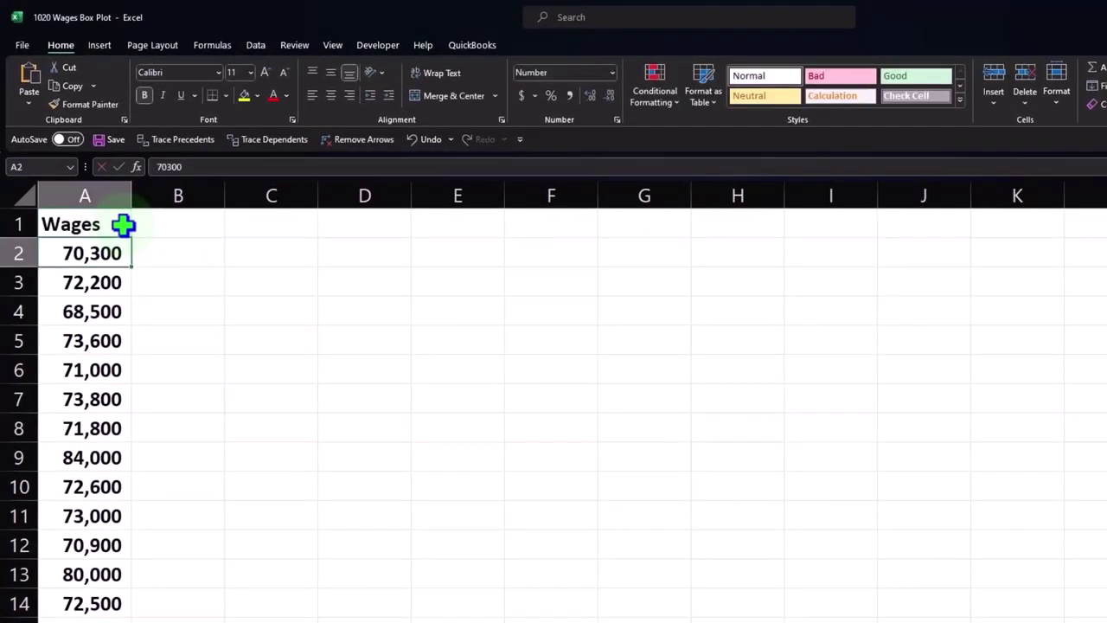
Convert the wage data in A1:A52 into a table with headers
left_click(110, 309)
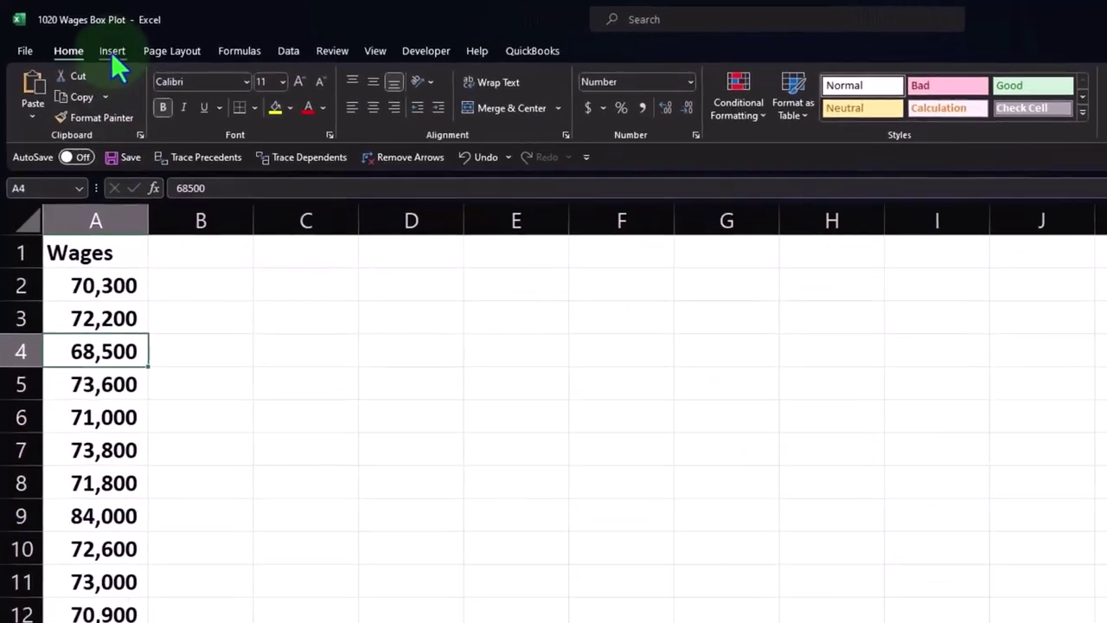
left_click(111, 52)
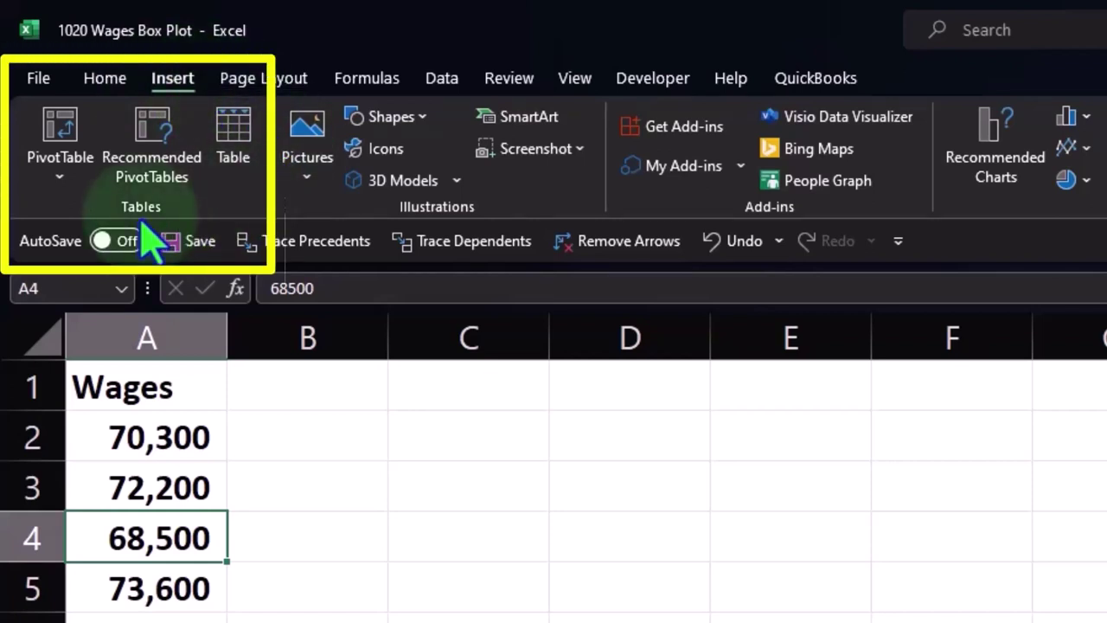
left_click(254, 164)
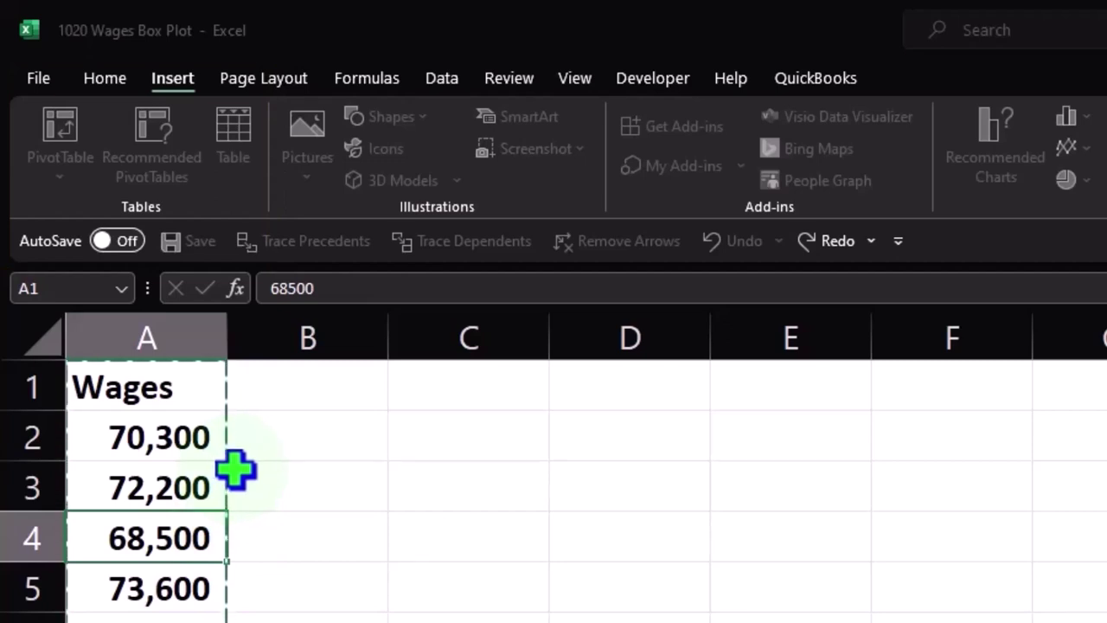
key("ctrl+t")
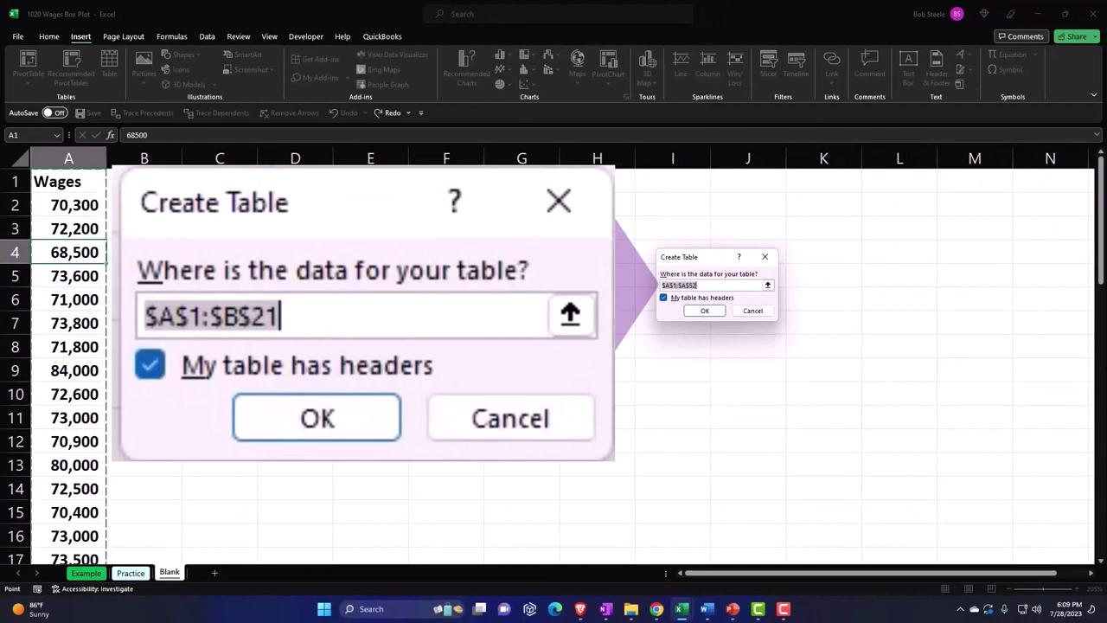
left_click(701, 313)
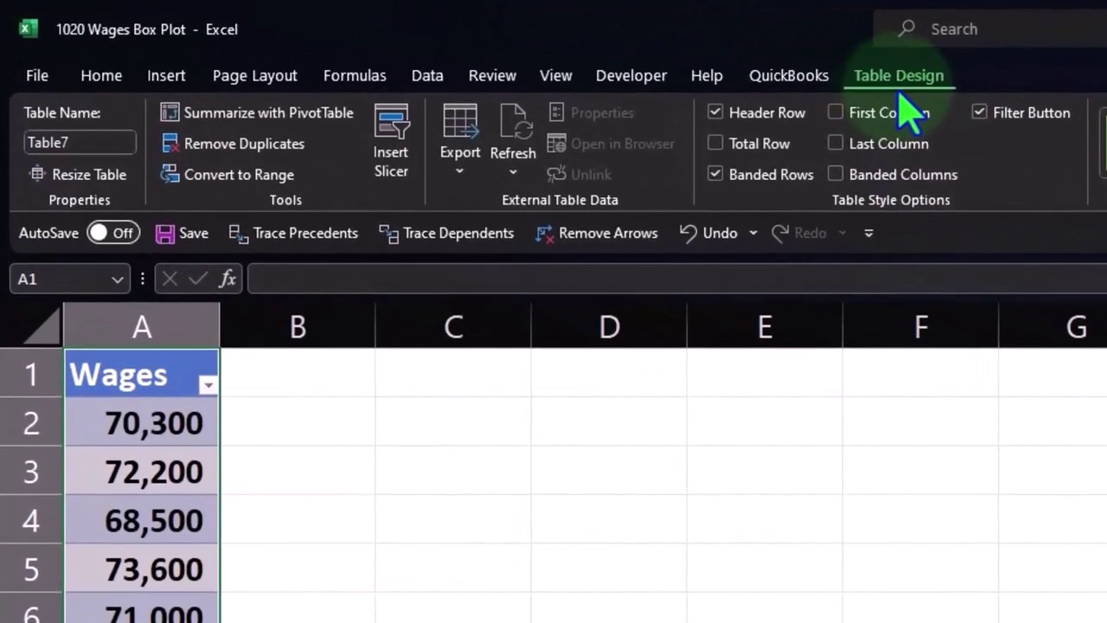
left_click(400, 541)
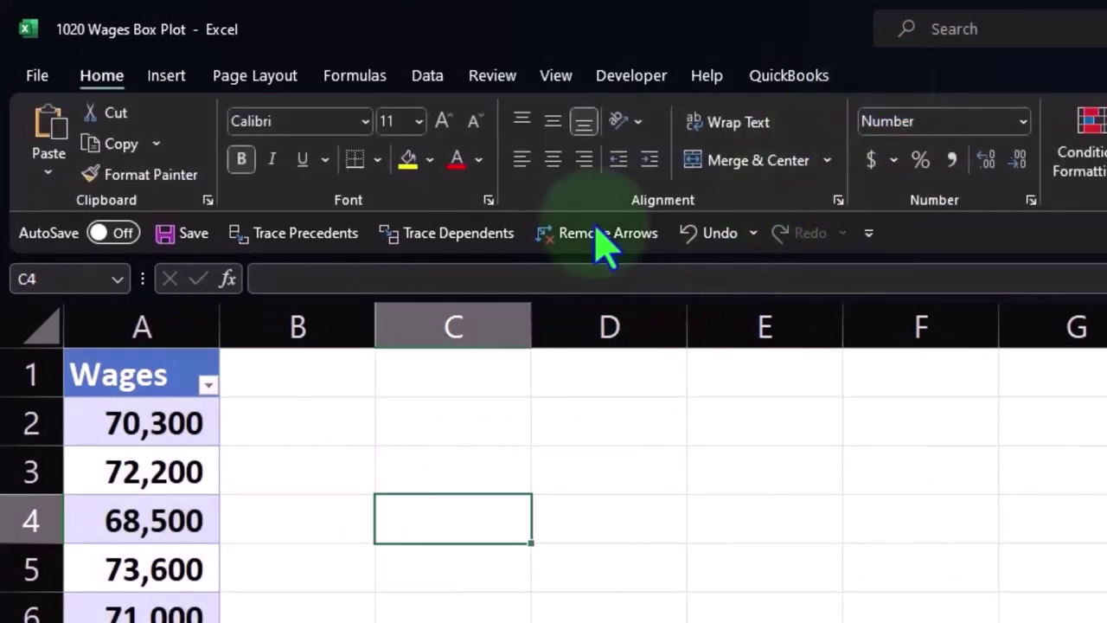
Sort the Wages table column from largest to smallest
left_click(147, 465)
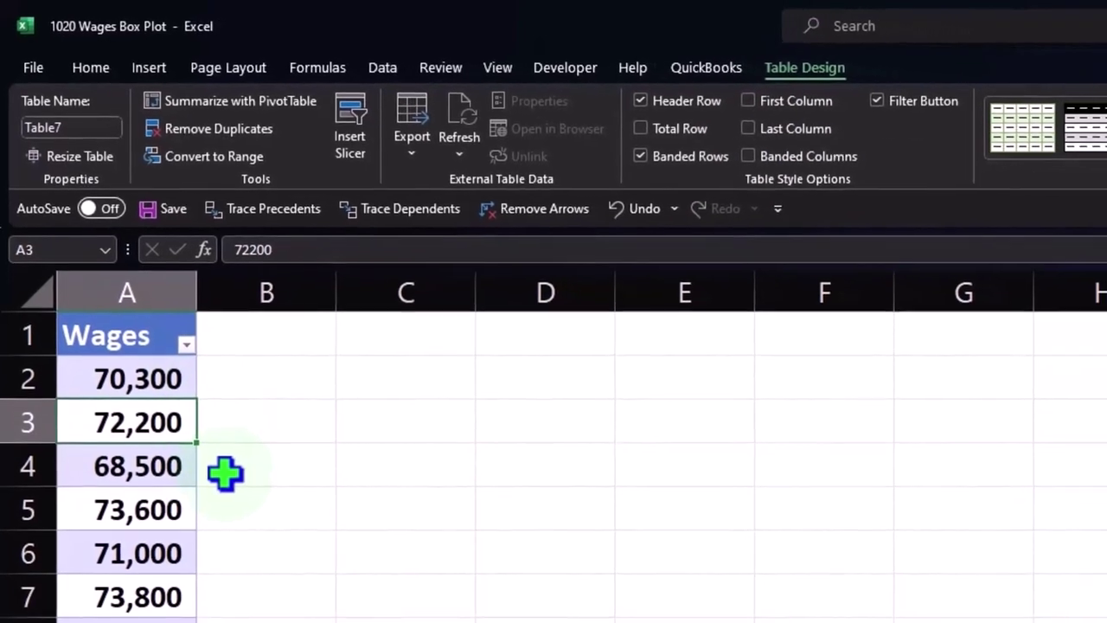
scroll(225, 473, "down", 5)
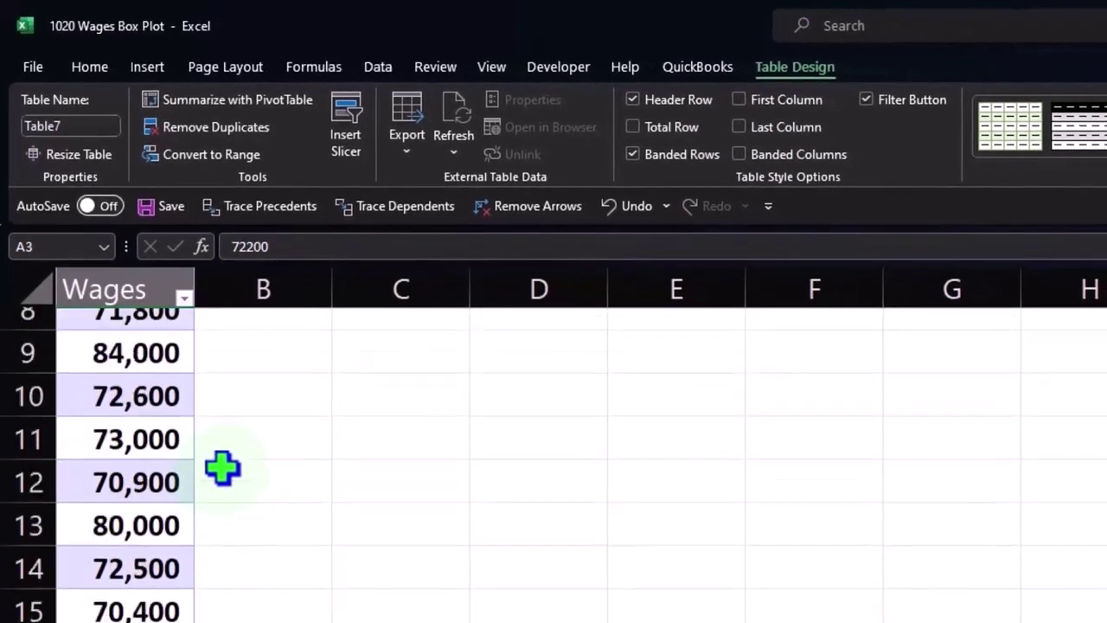
scroll(222, 467, "down", 3)
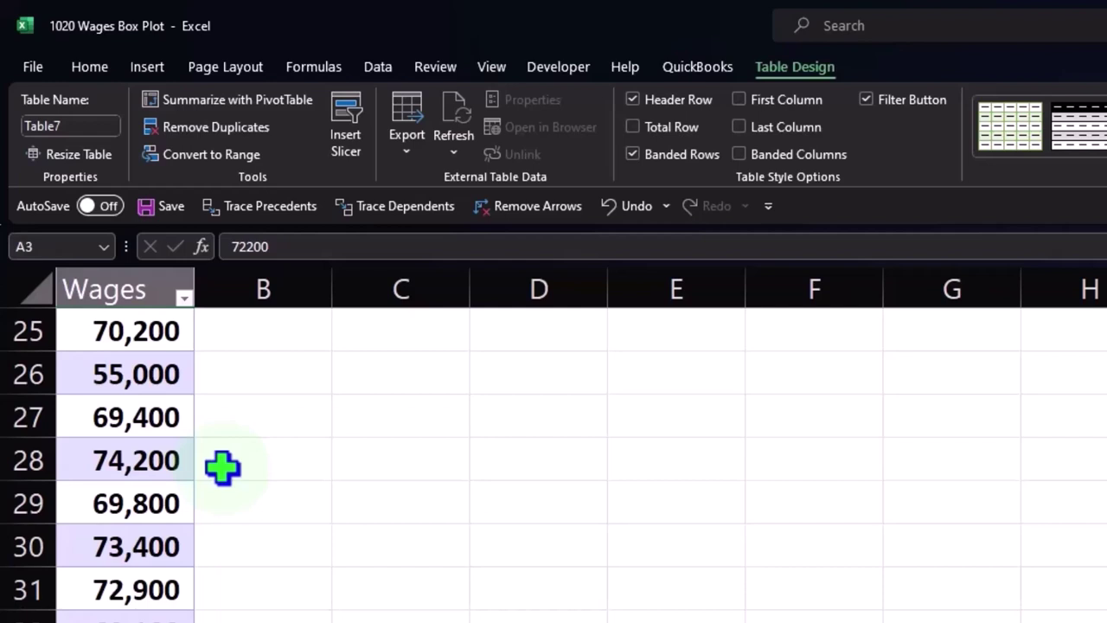
scroll(222, 467, "down", 5)
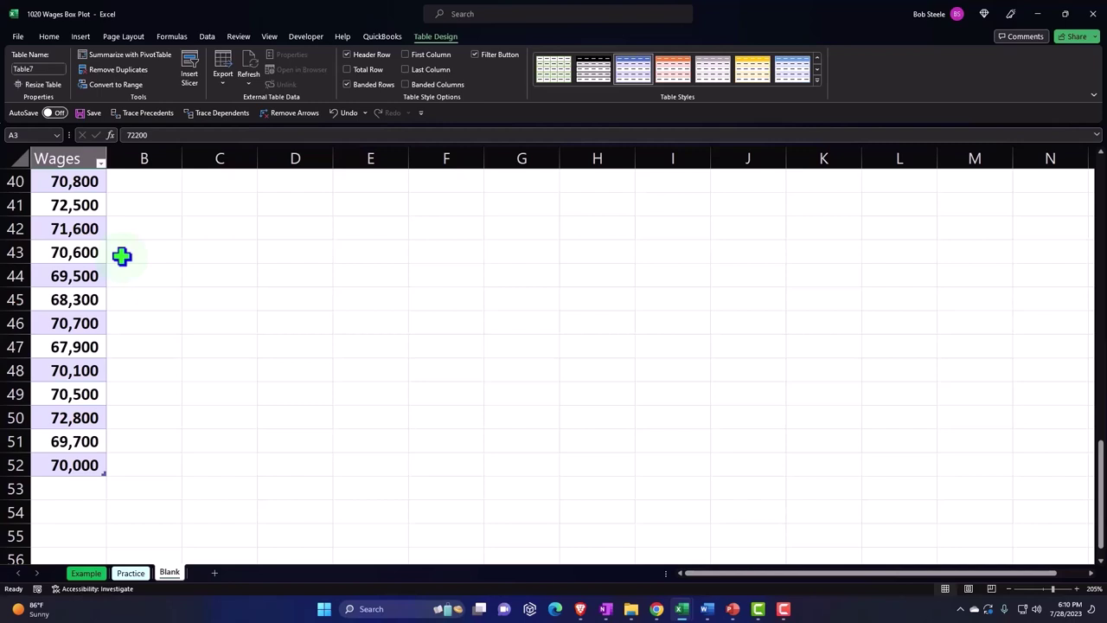
scroll(121, 255, "up", 13)
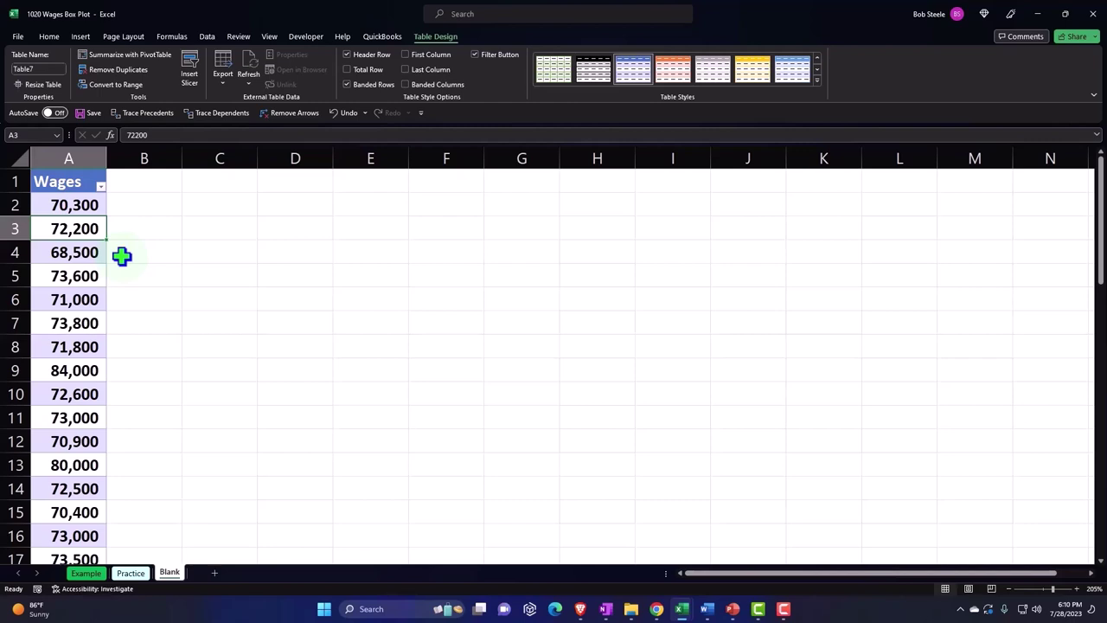
left_click(101, 189)
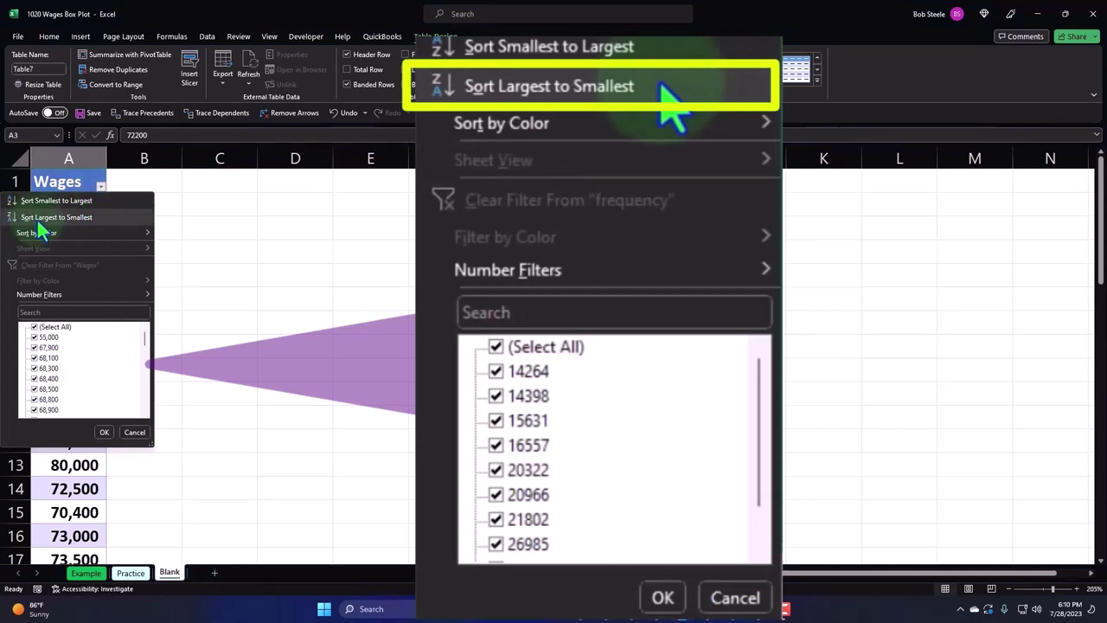
left_click(40, 218)
left_click(86, 212)
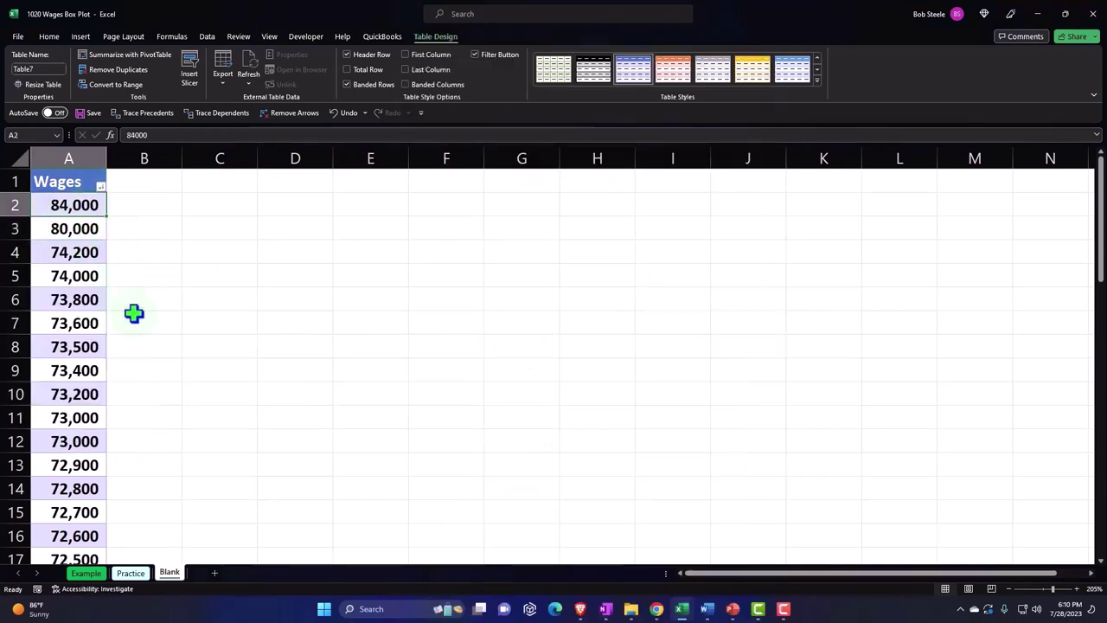
Review the sorted Wages column from its highest to its lowest values
scroll(134, 313, "down", 6)
scroll(134, 313, "down", 5)
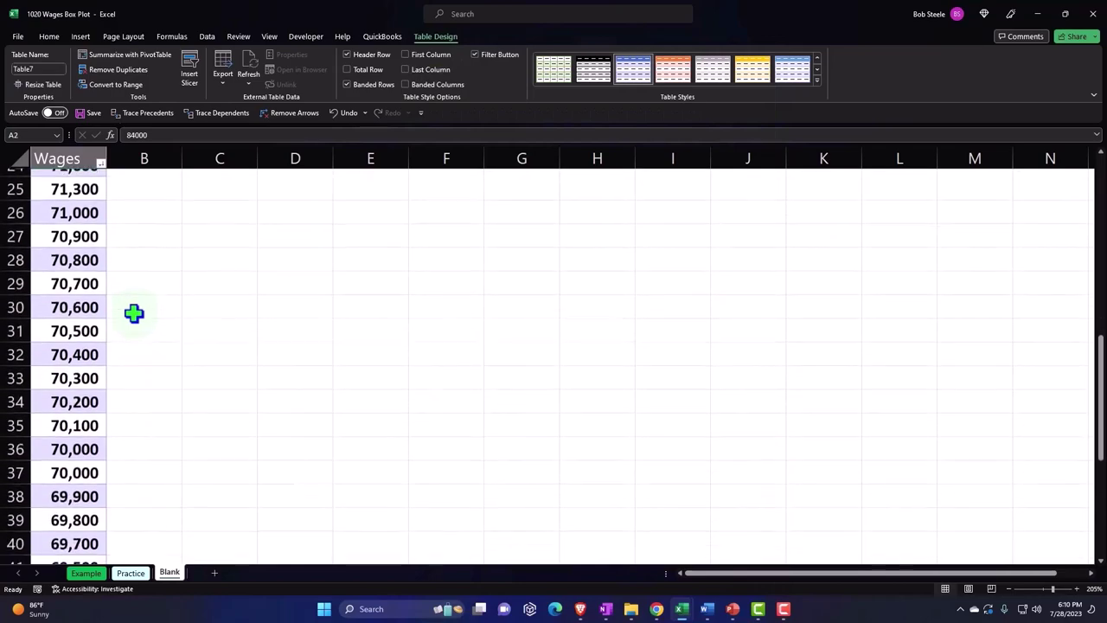
scroll(133, 313, "down", 3)
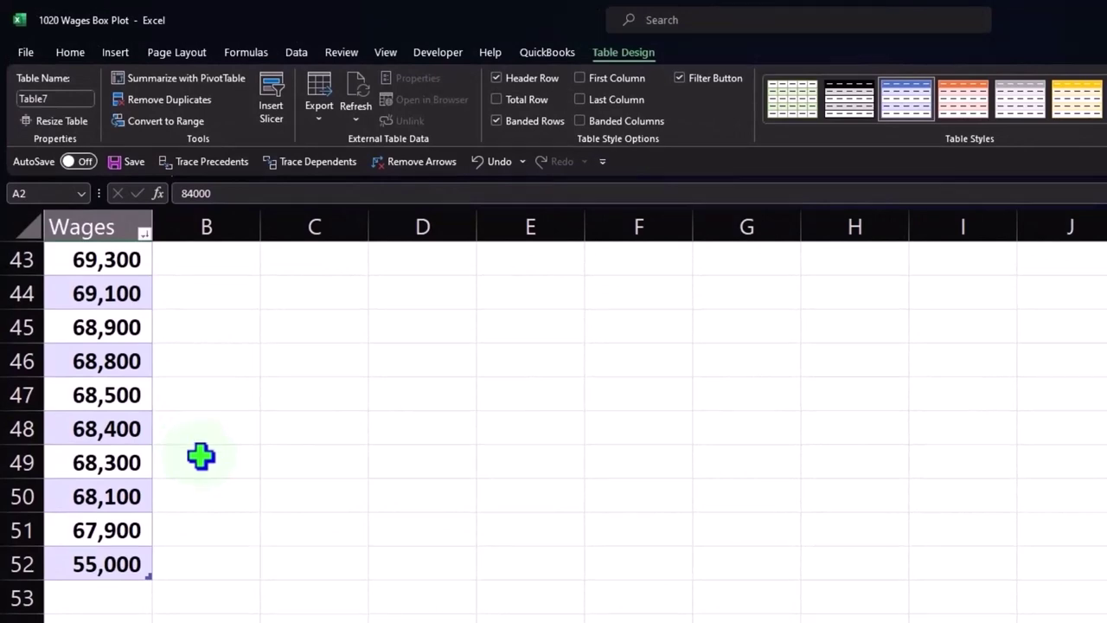
scroll(203, 462, "up", 14)
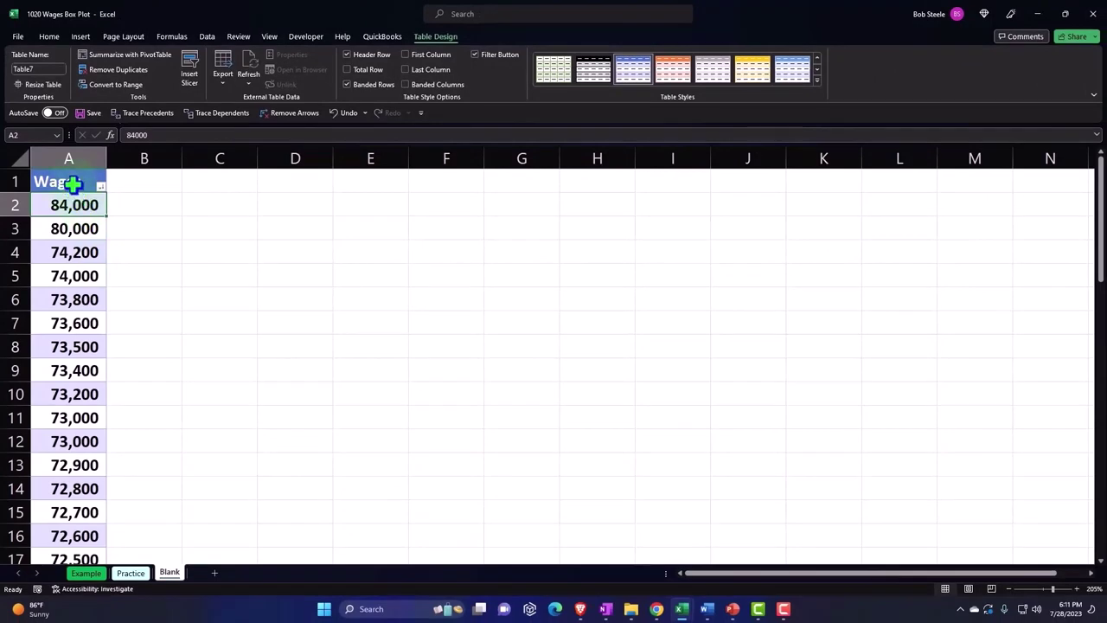
left_click_drag(72, 184, 88, 536)
scroll(88, 534, "up", 12)
left_click(185, 341)
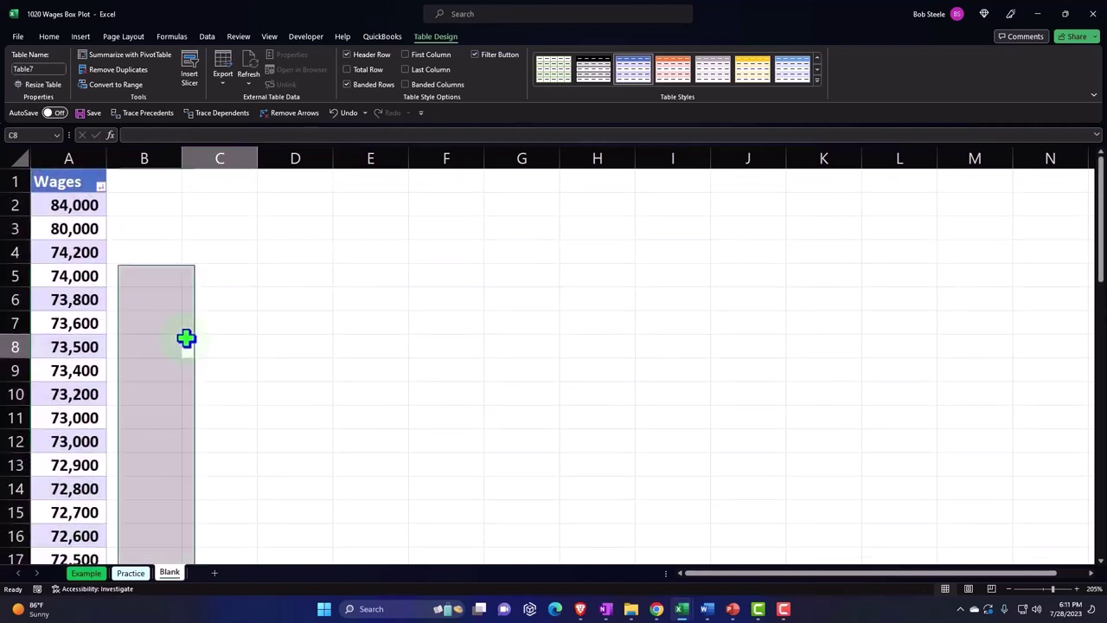
Insert a Box and Whisker chart from the Wages column and place it just beside the wage data
left_click(69, 162)
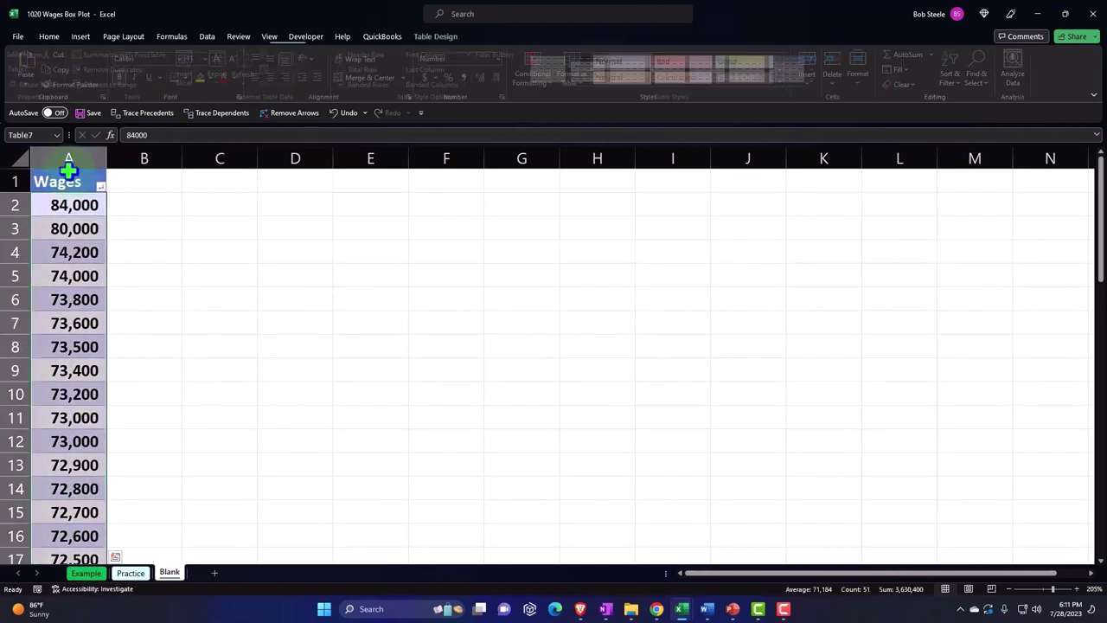
left_click(64, 177)
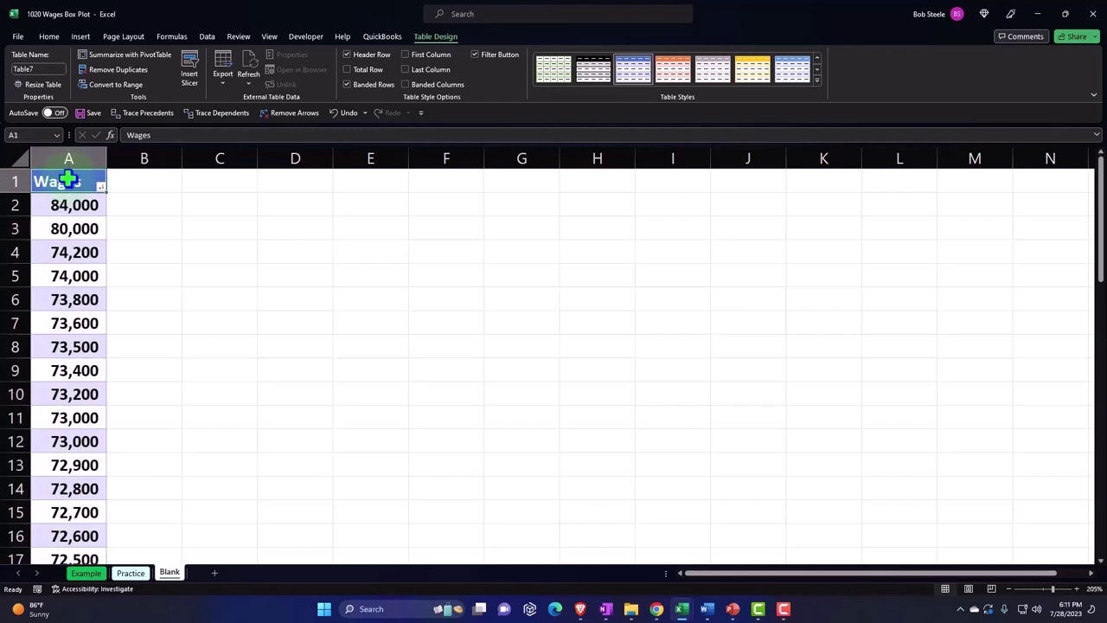
double_click(62, 180)
left_click(156, 225)
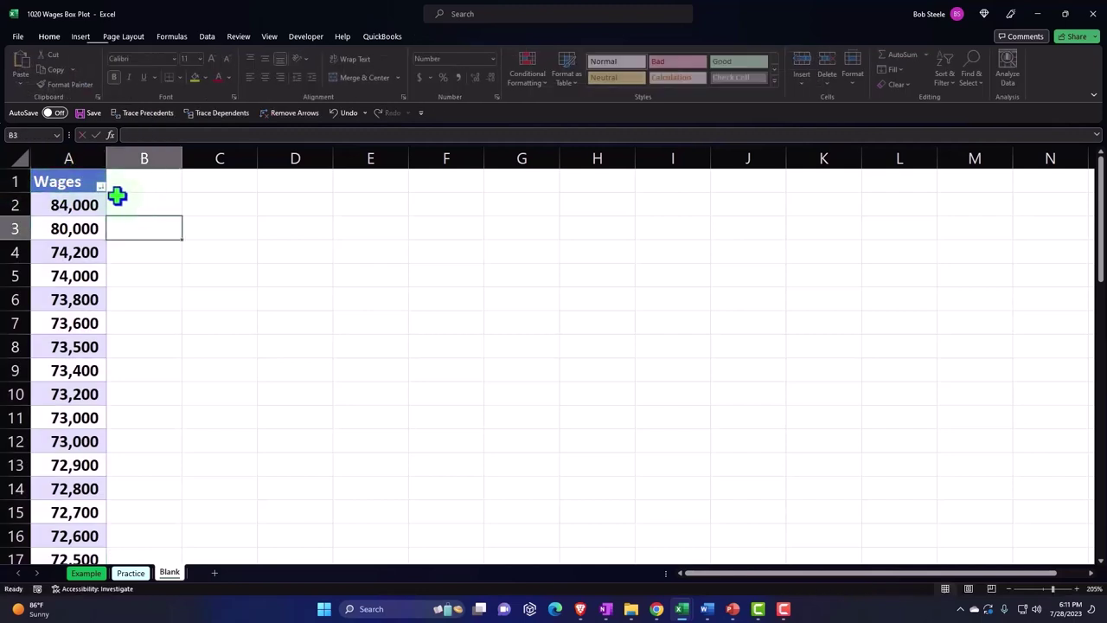
left_click_drag(62, 181, 71, 510)
scroll(117, 440, "up", 12)
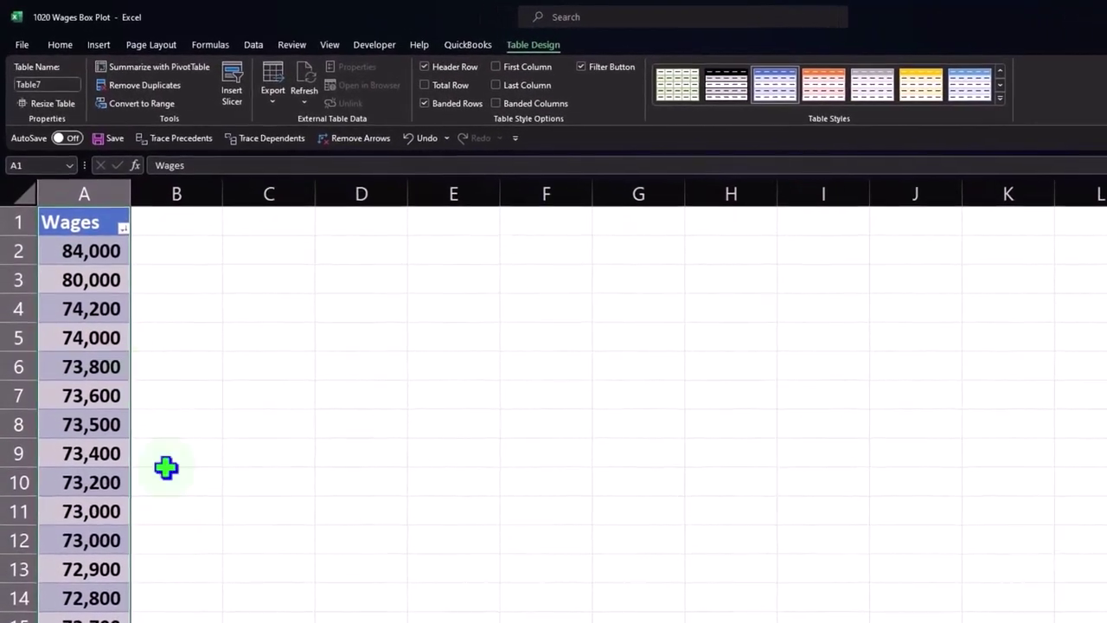
left_click(98, 45)
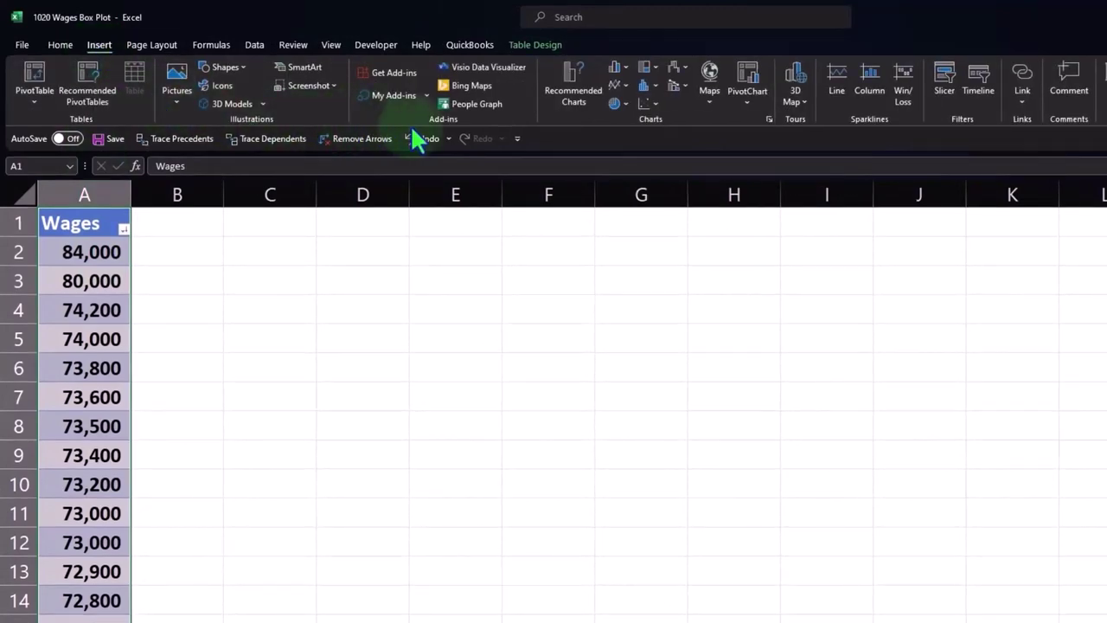
left_click(654, 87)
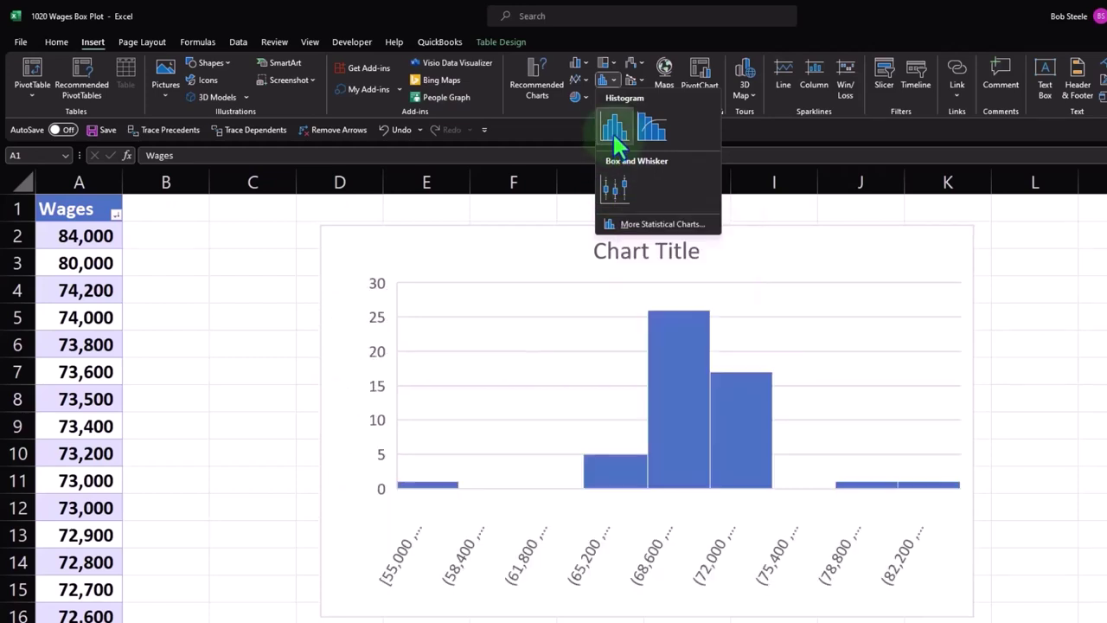
left_click(611, 190)
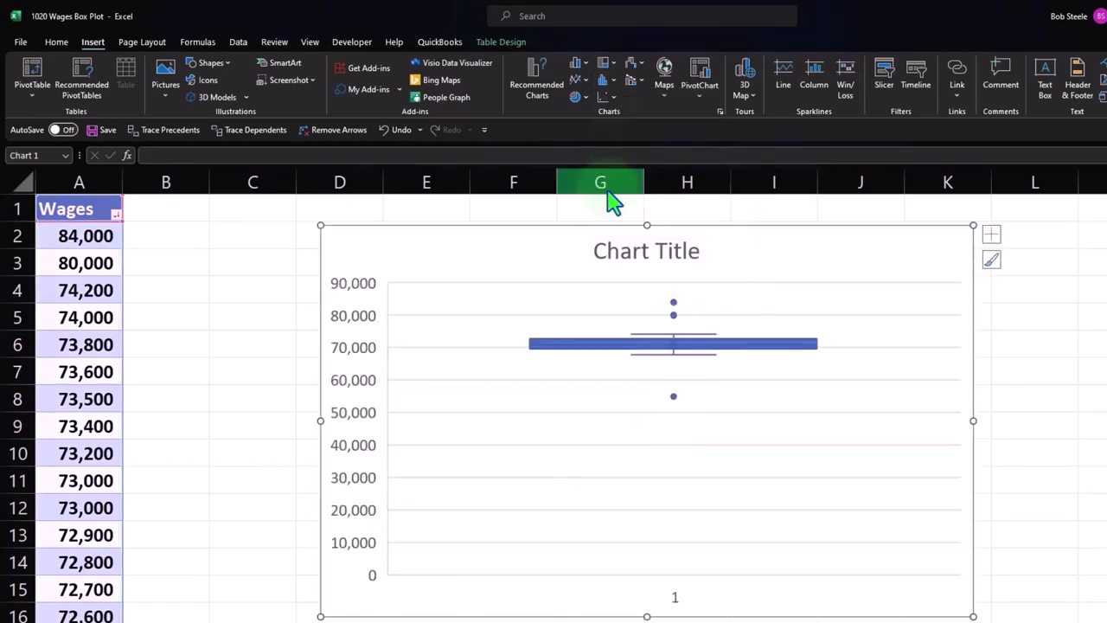
left_click_drag(353, 249, 190, 242)
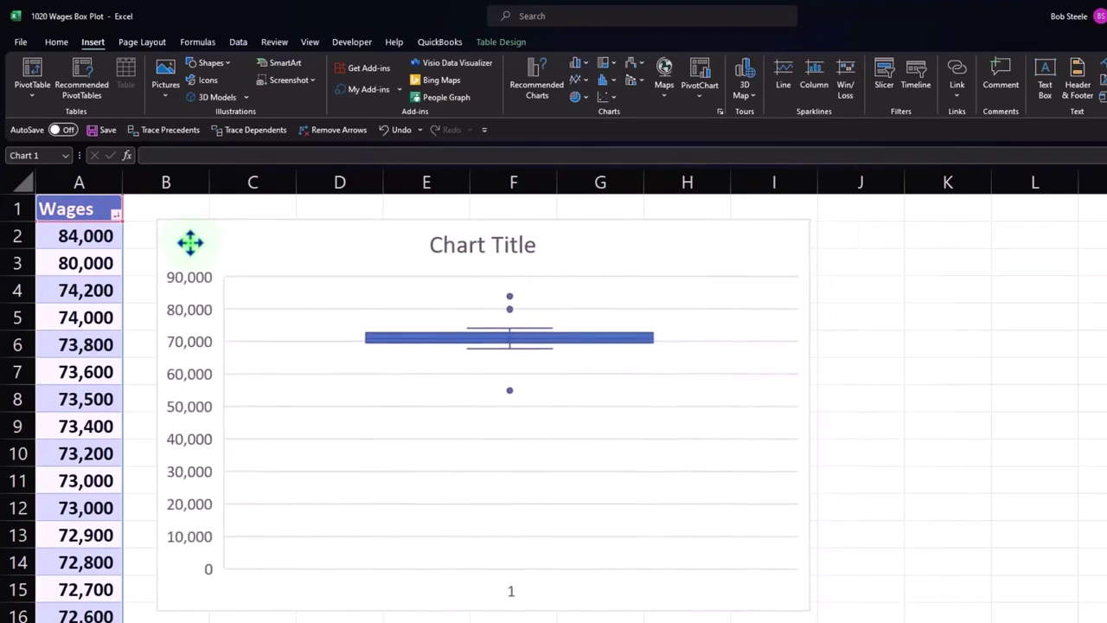
left_click_drag(190, 242, 214, 240)
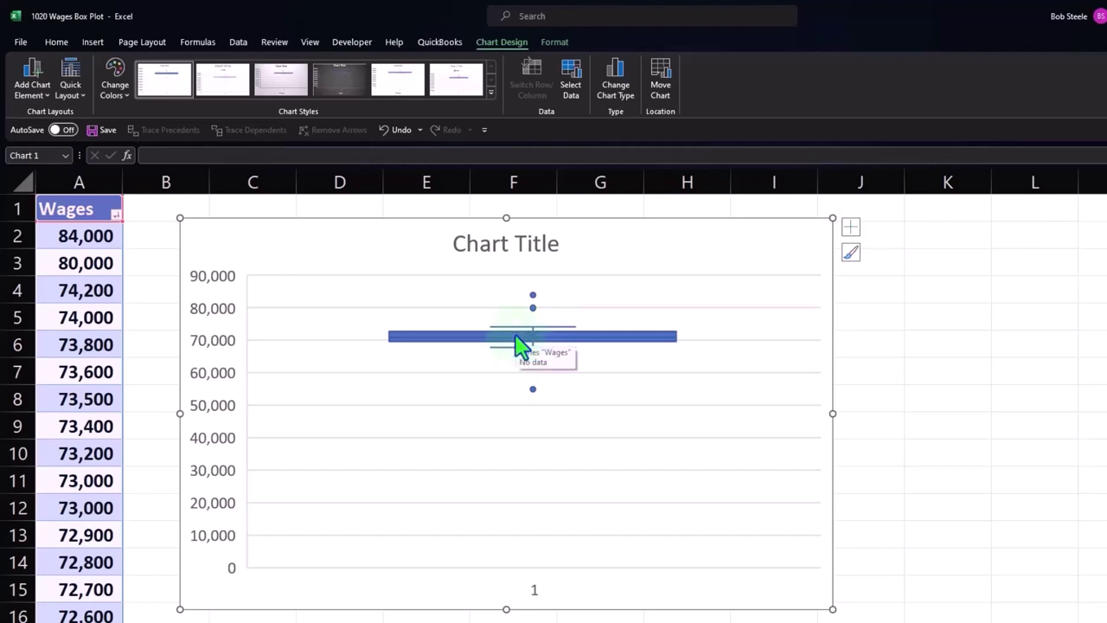
Delete the box plot's title and enlarge the chart slightly to about column J
left_click(557, 247)
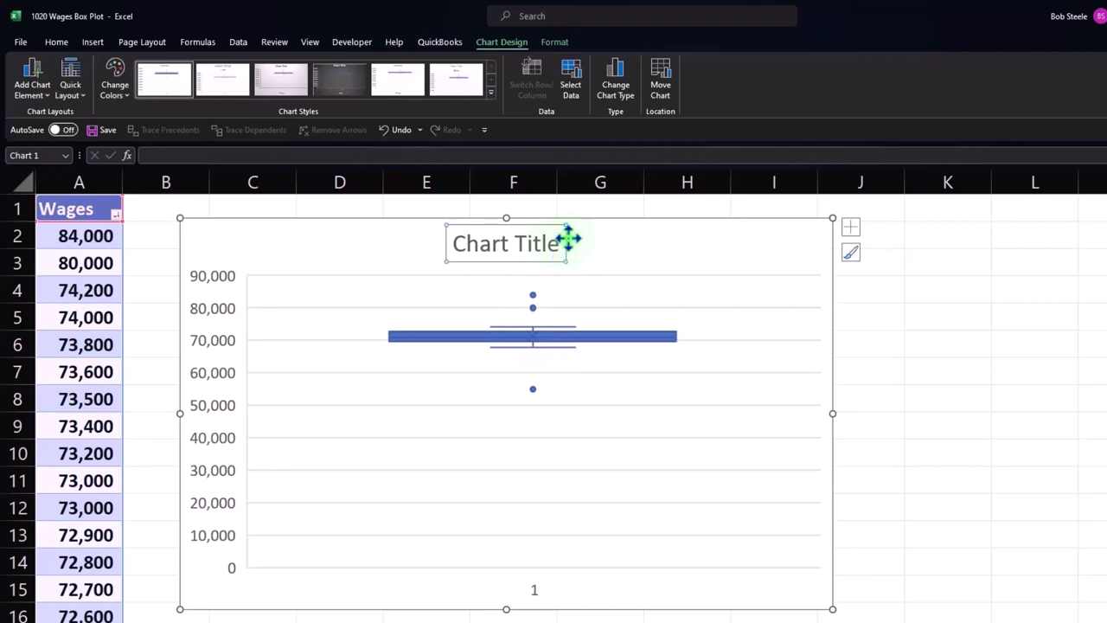
key("Escape")
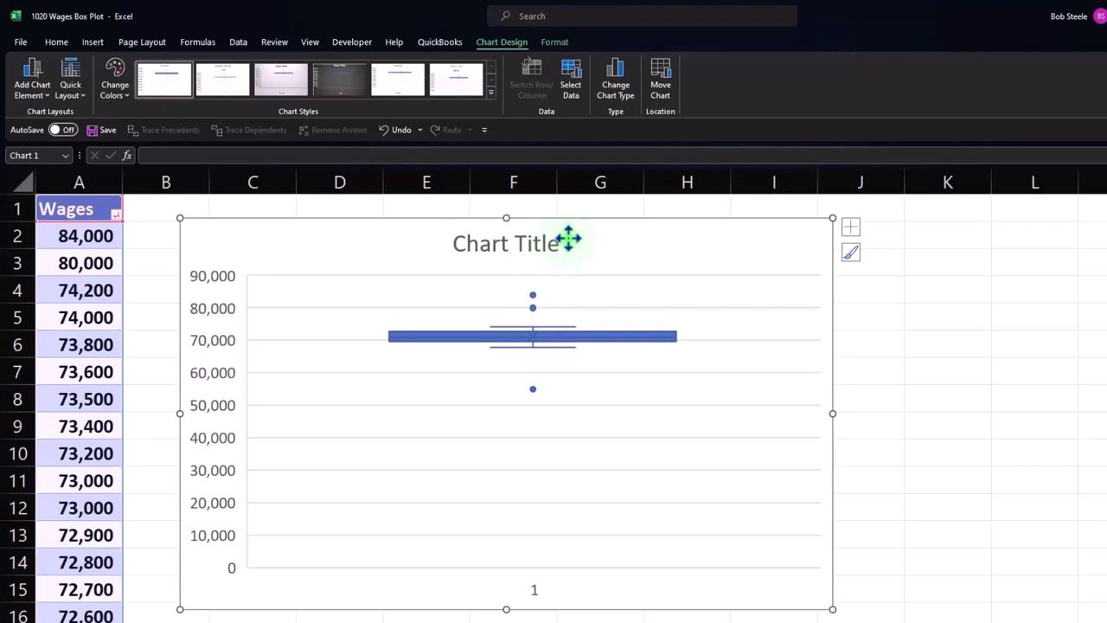
left_click(562, 243)
key("Escape")
left_click(547, 243)
key("Delete")
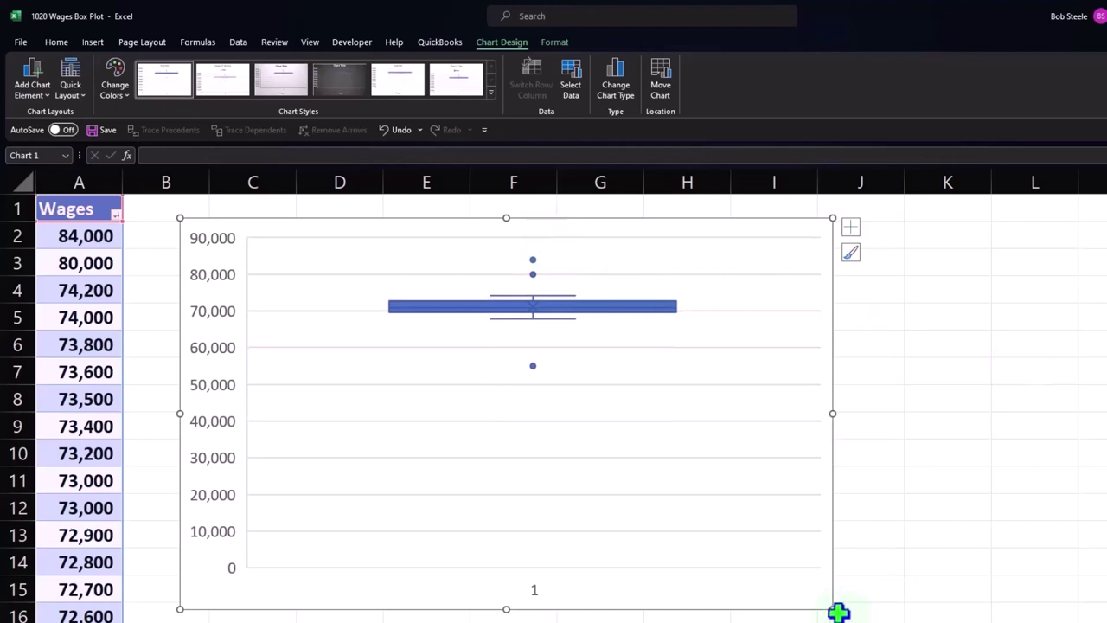
left_click_drag(833, 609, 899, 620)
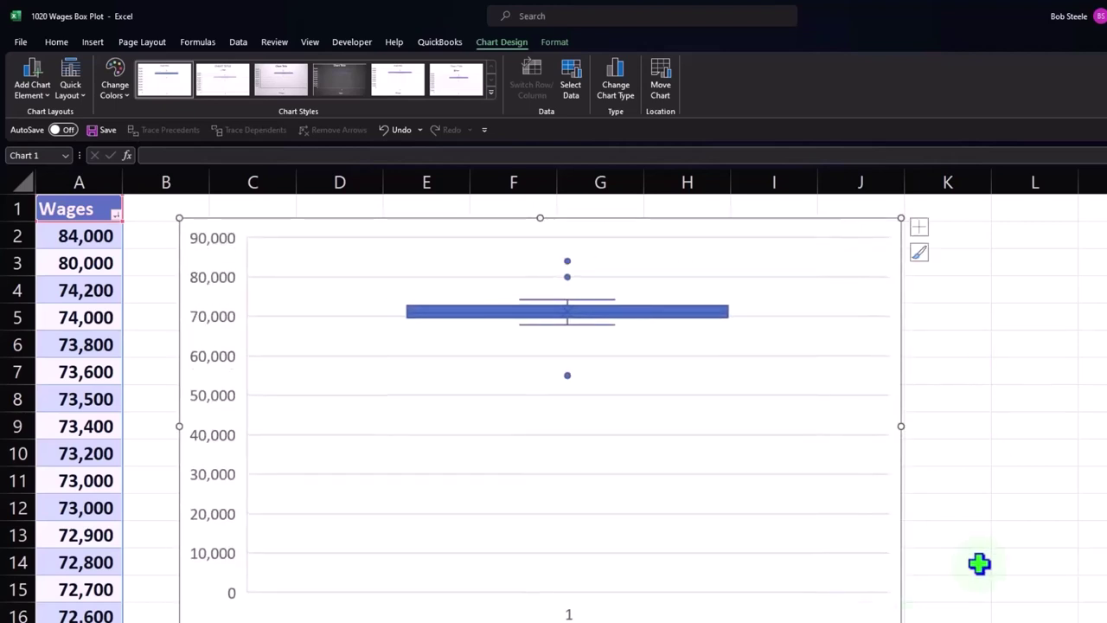
left_click(1031, 482)
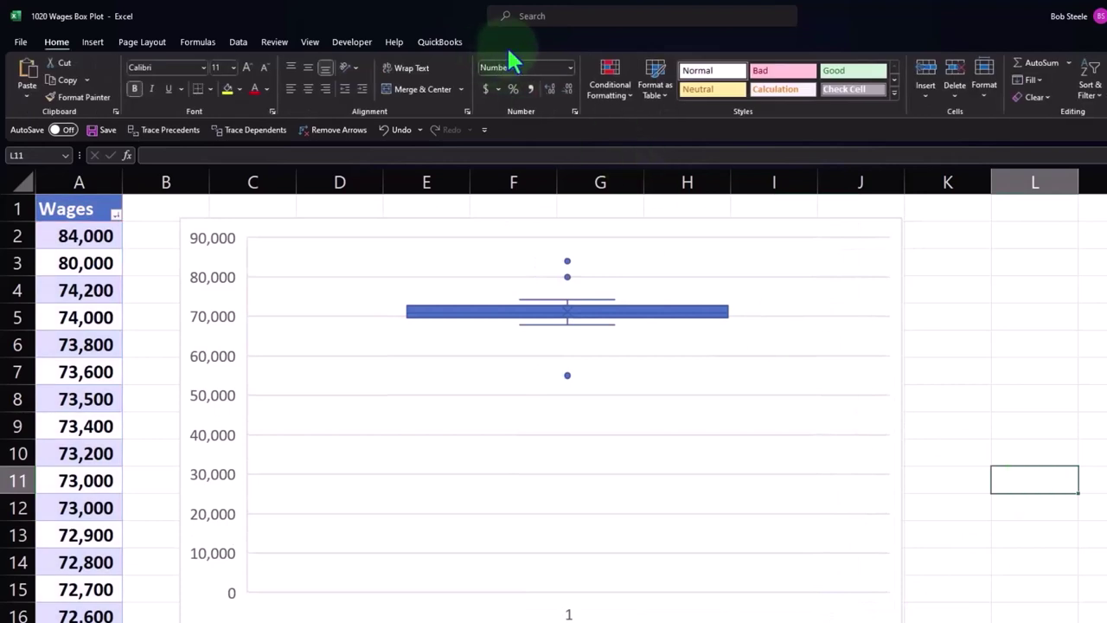
Look through the chart elements, quick layouts, colour palettes and chart styles offered for the box plot
left_click(903, 257)
left_click(896, 261)
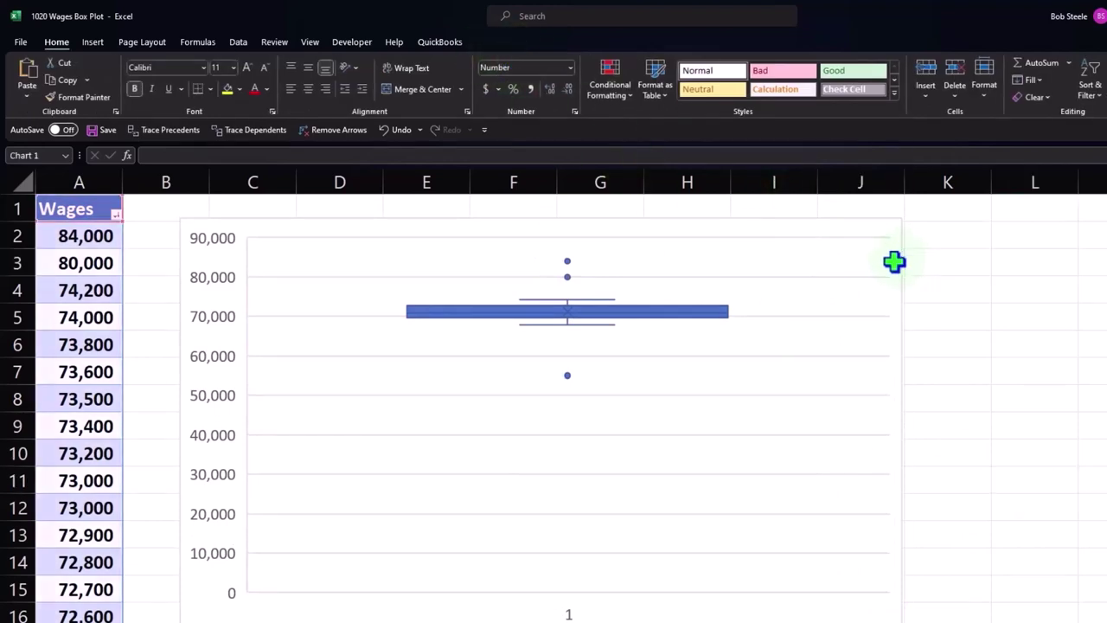
left_click(500, 45)
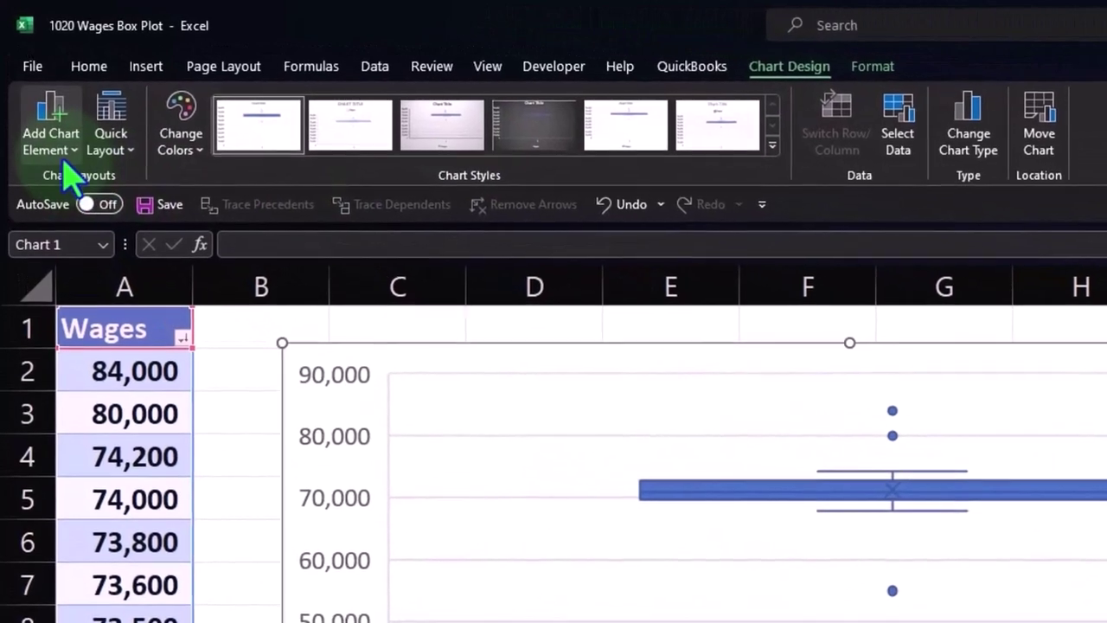
left_click(48, 128)
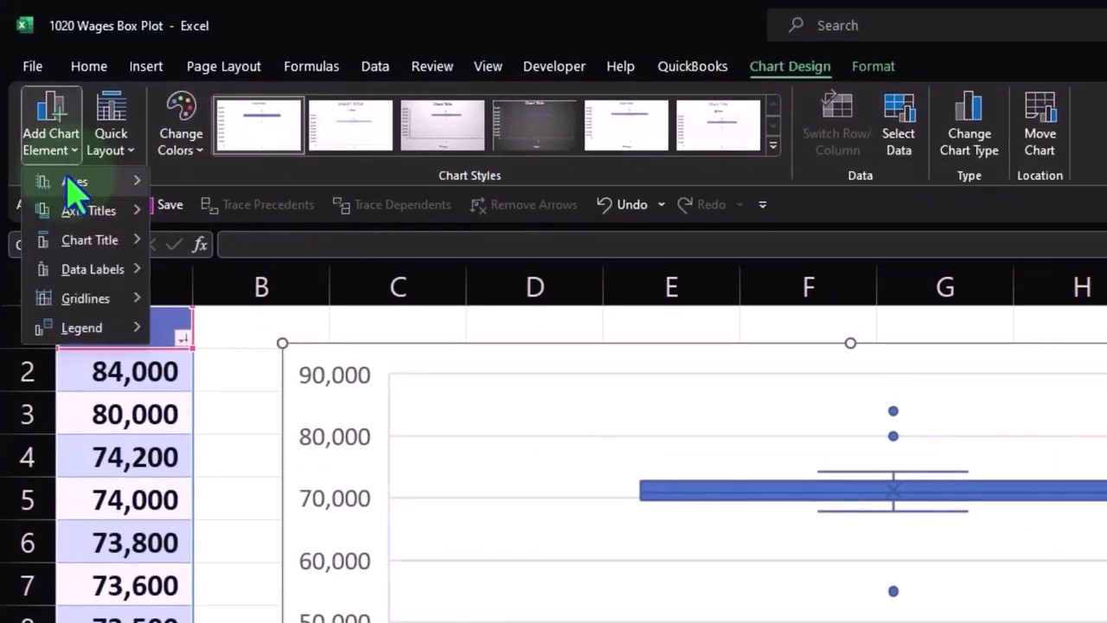
left_click(52, 130)
left_click(112, 143)
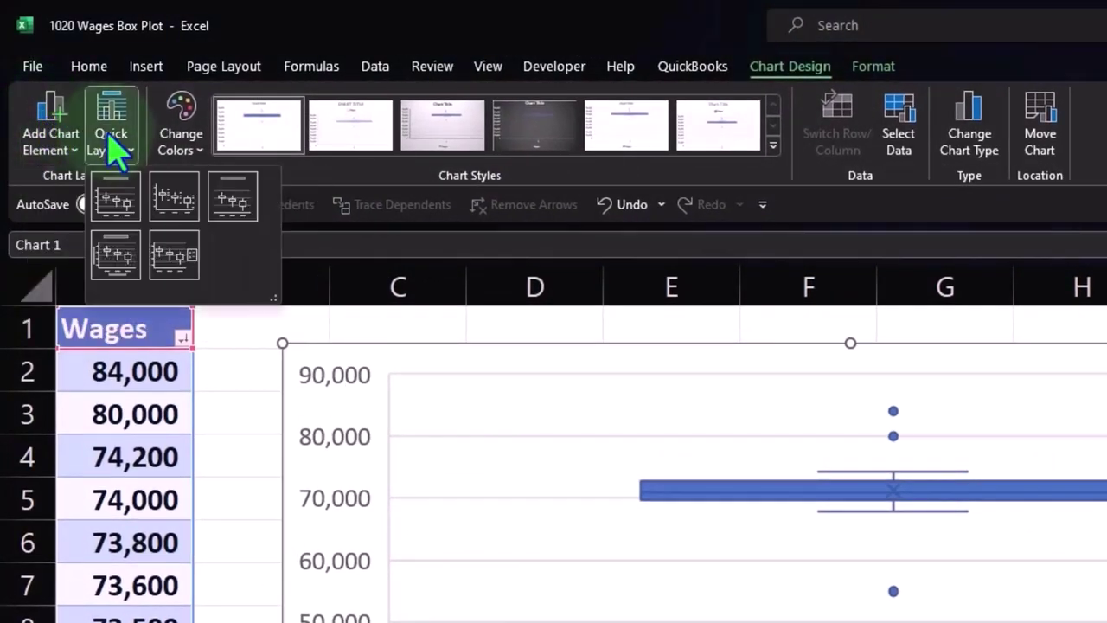
left_click(111, 142)
left_click(179, 141)
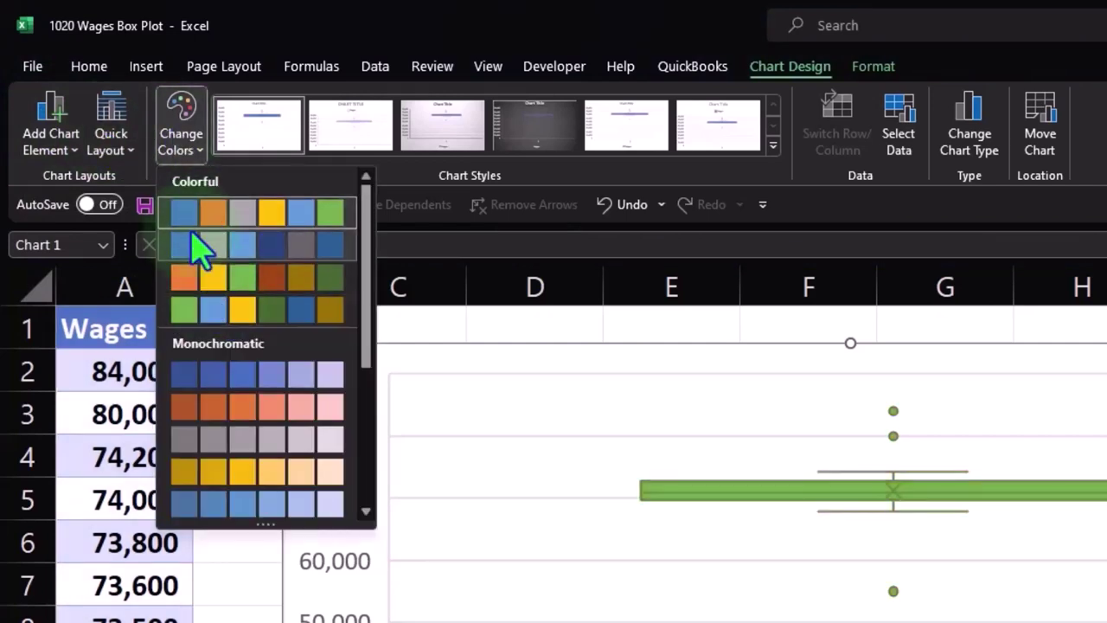
left_click(199, 216)
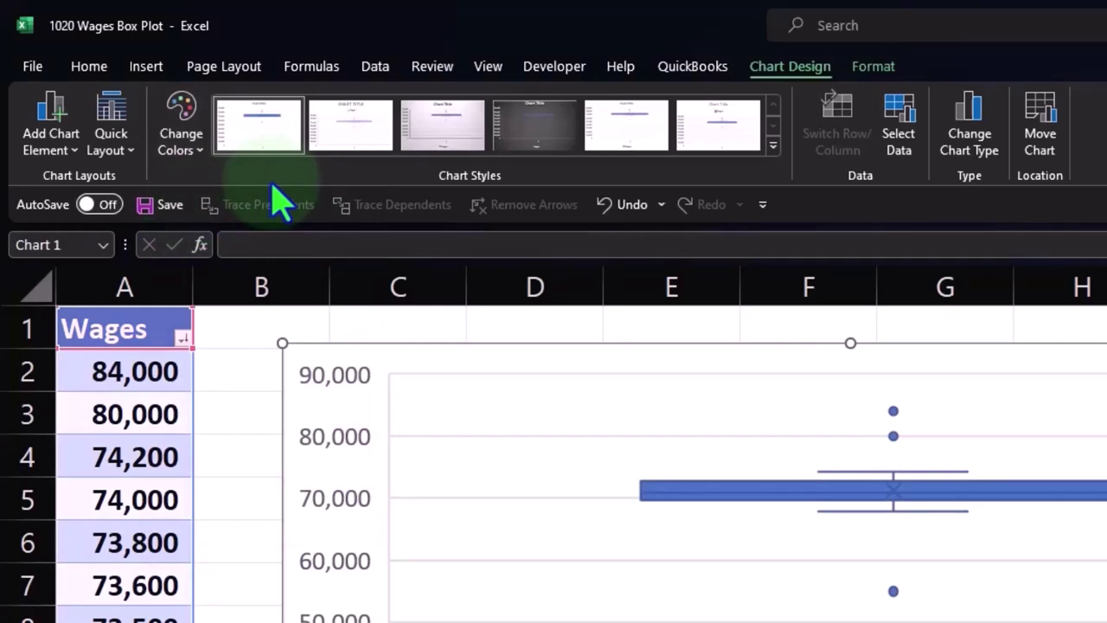
left_click(772, 145)
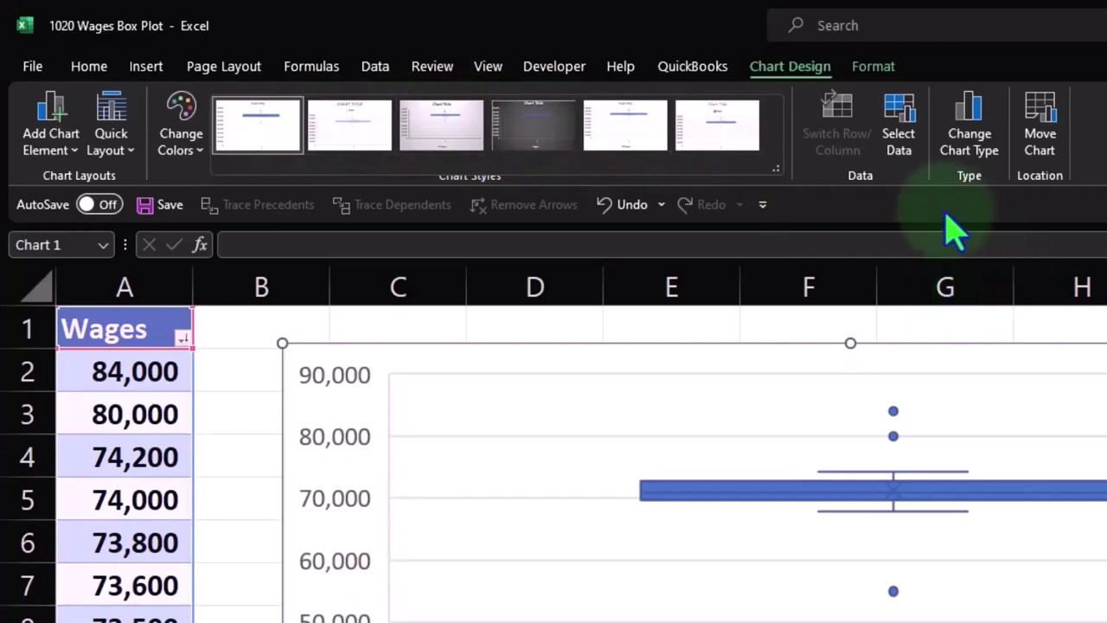
Check the box plot's data source and the cell references of its Wages series
left_click(902, 147)
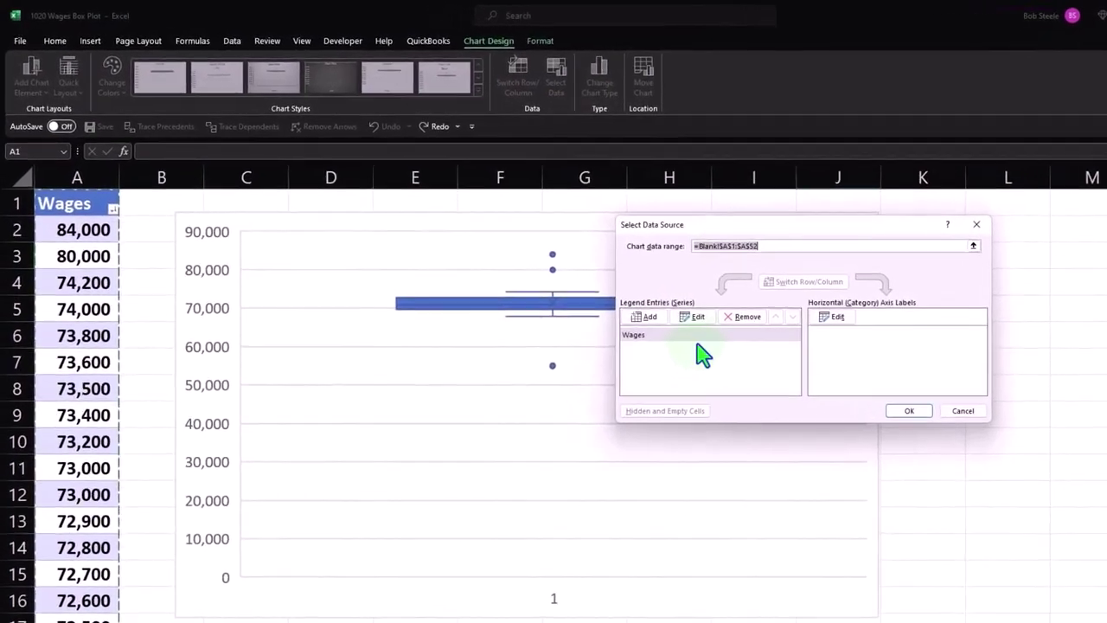
left_click(646, 295)
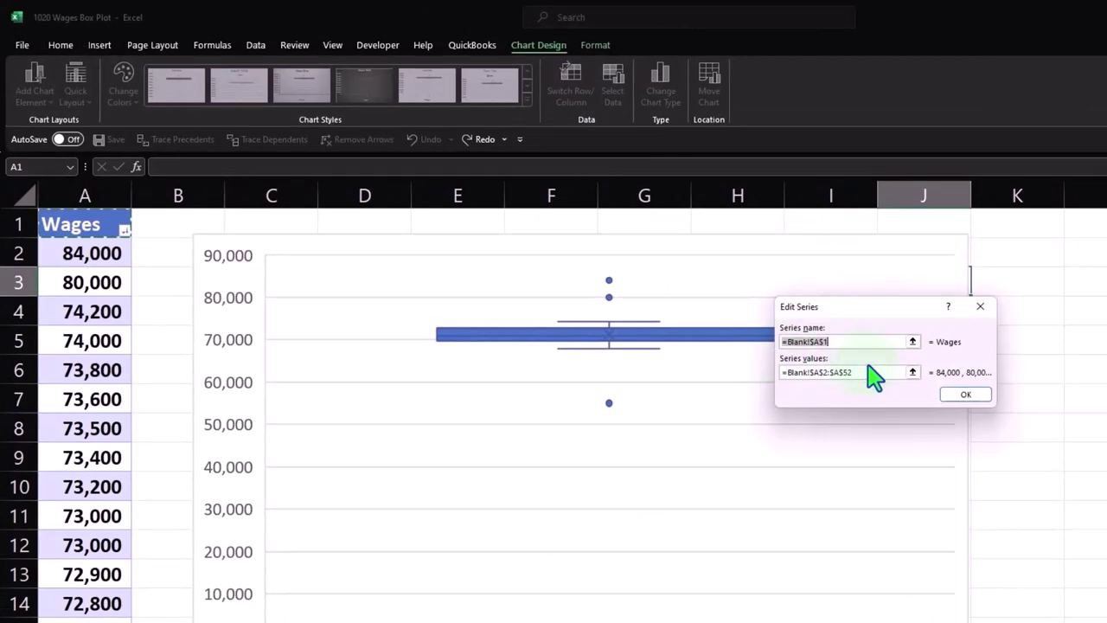
left_click(978, 313)
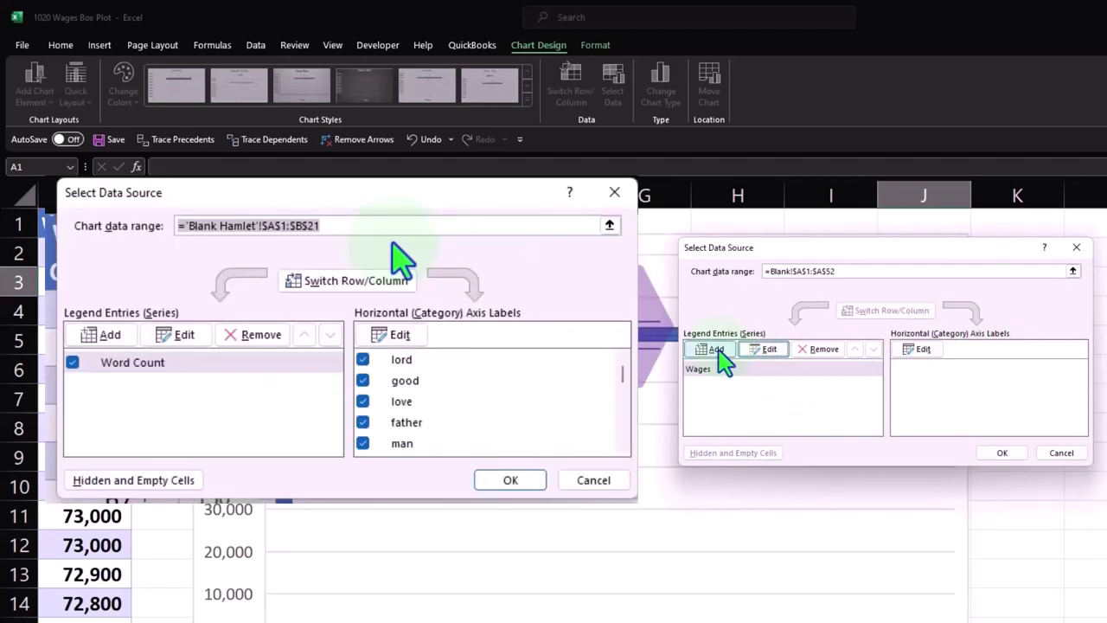
left_click(1075, 251)
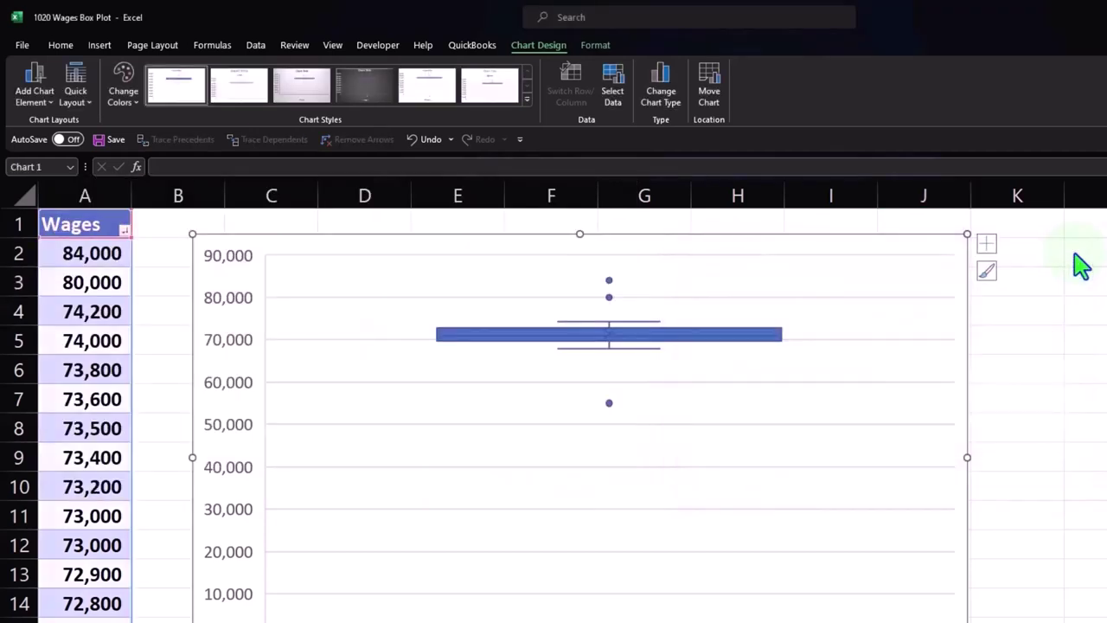
left_click(583, 41)
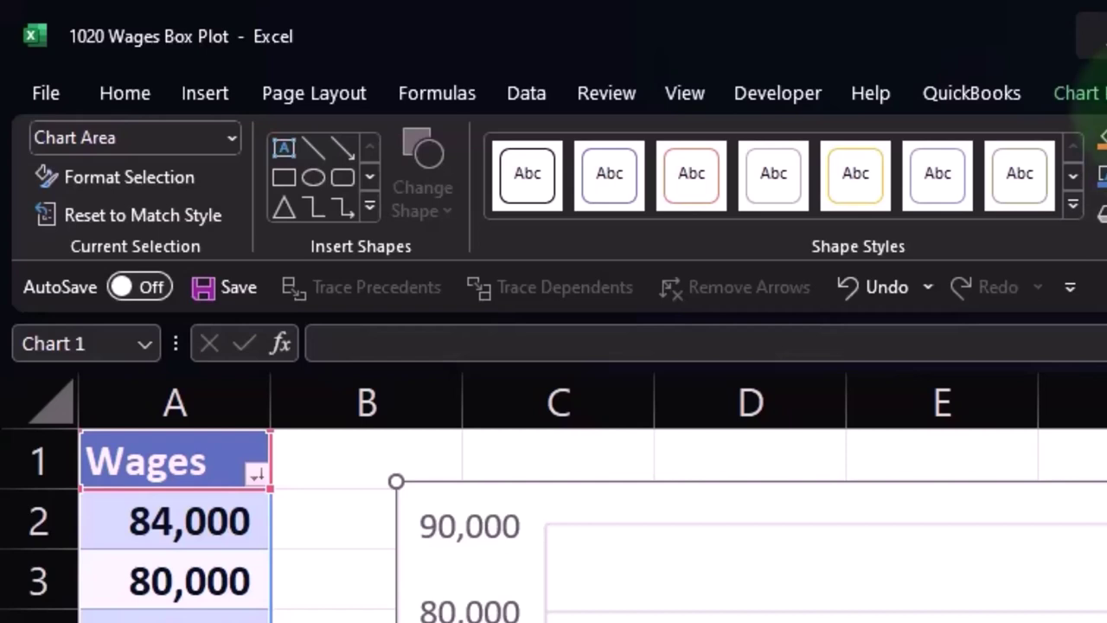
left_click(128, 97)
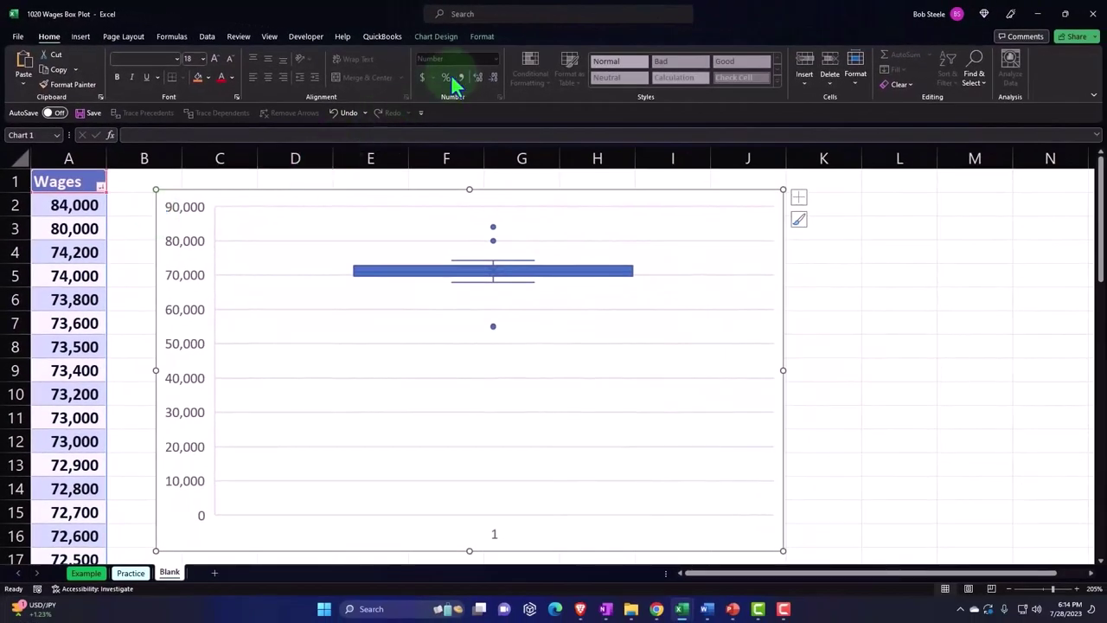
left_click(482, 38)
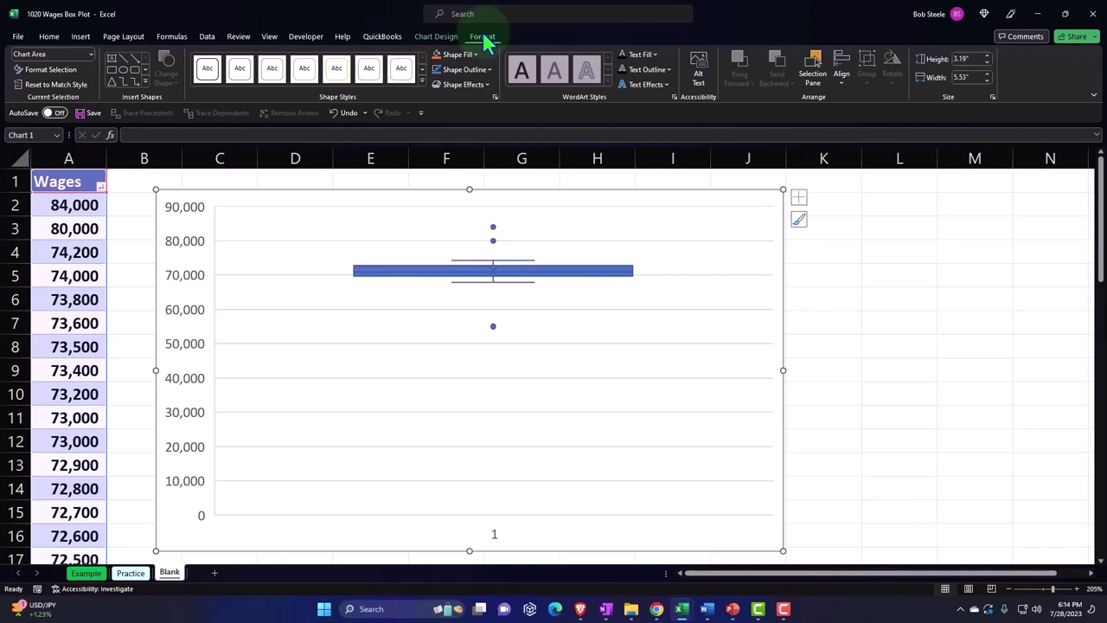
Set the minimum bound of the box plot's vertical axis to 50000
left_click(191, 249)
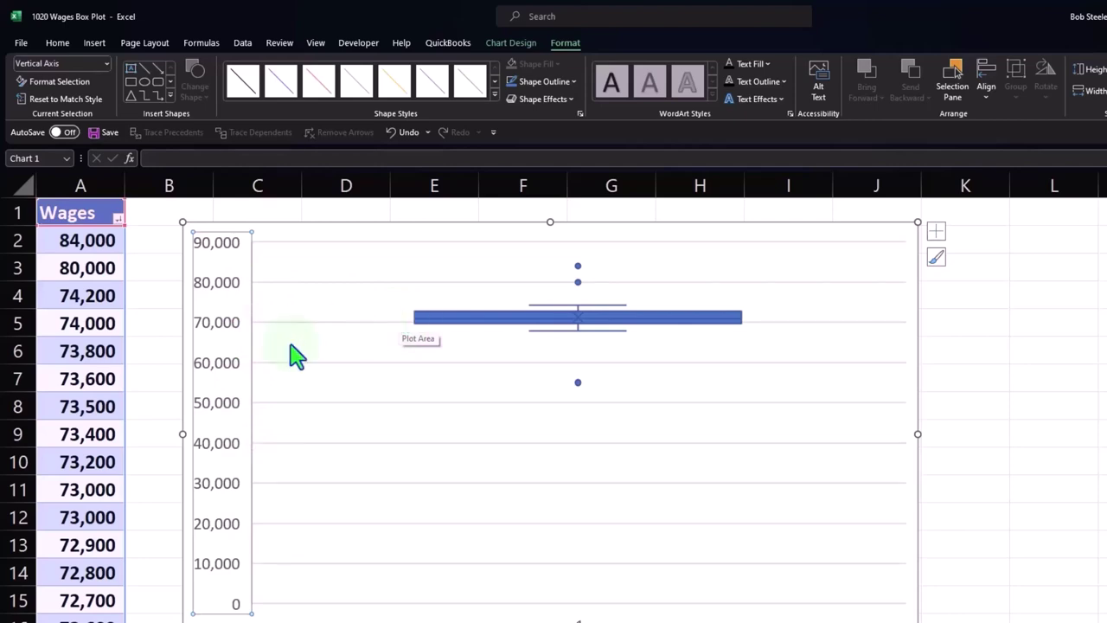
left_click(193, 295)
double_click(192, 294)
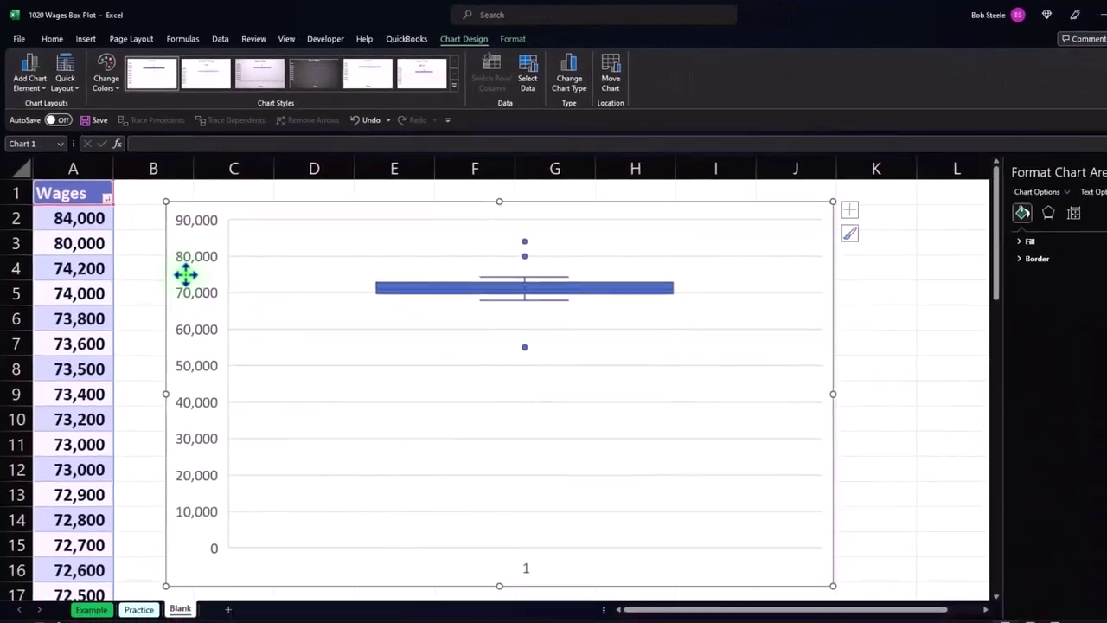
left_click(203, 303)
left_click(203, 303)
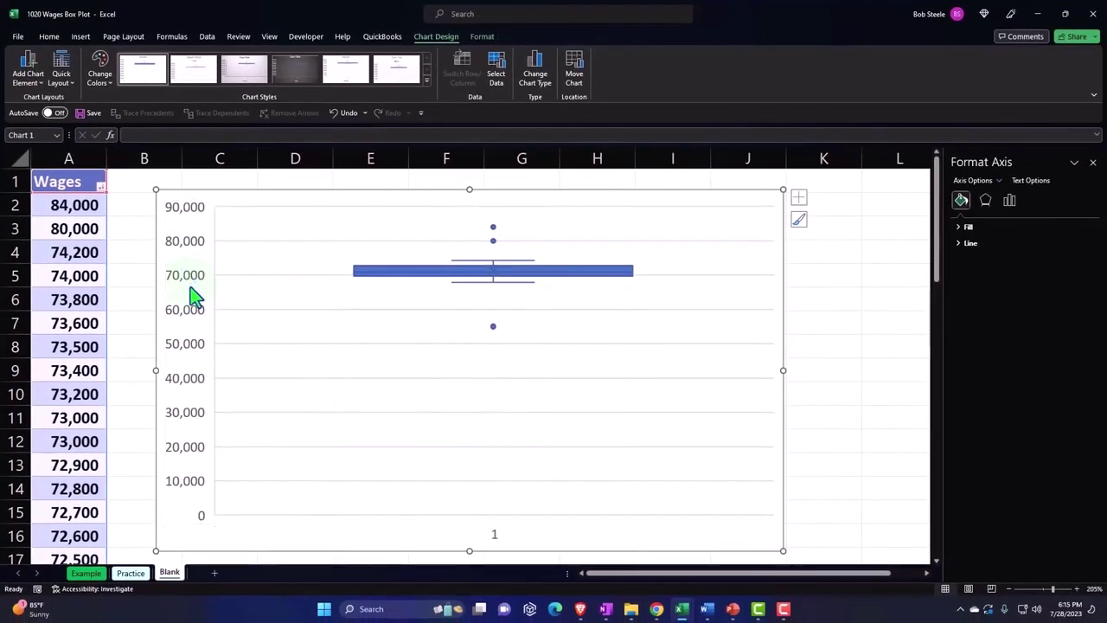
left_click(193, 317)
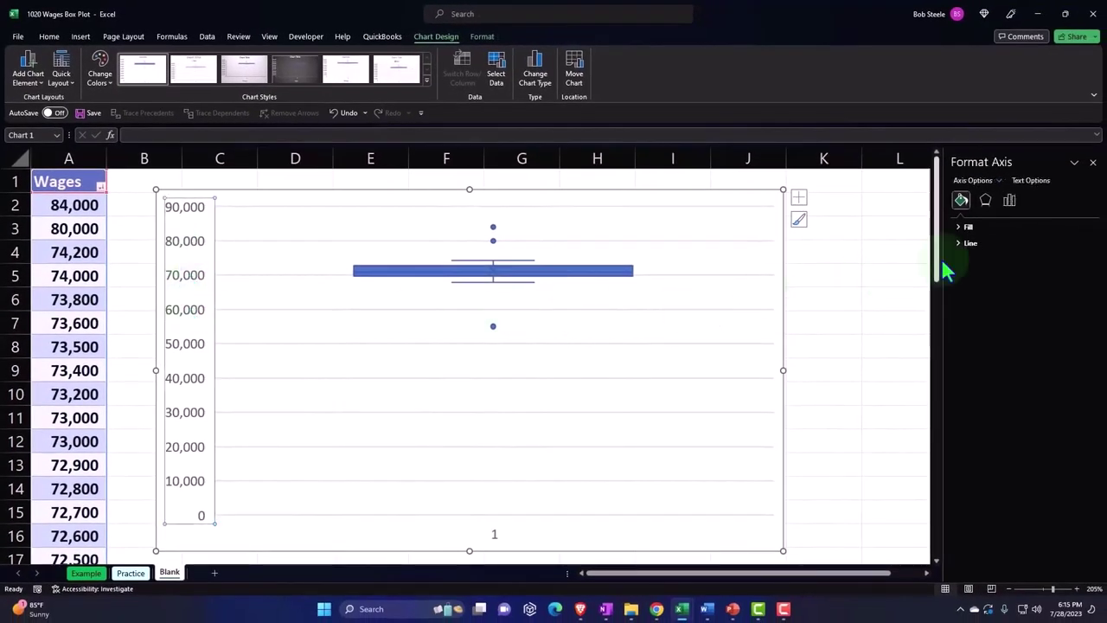
left_click(1010, 205)
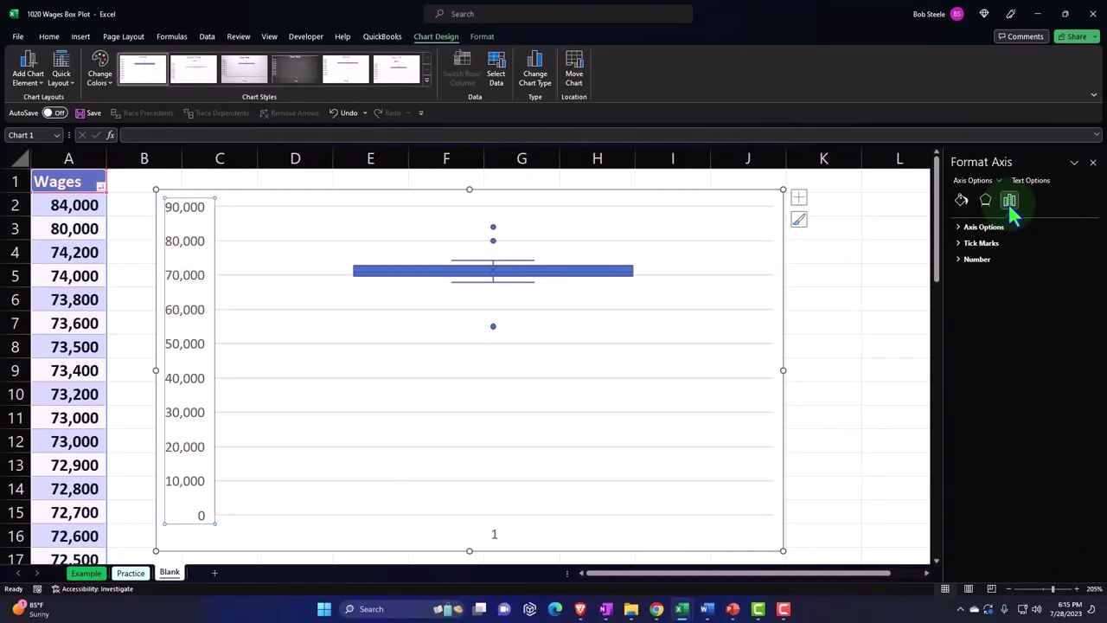
left_click(958, 227)
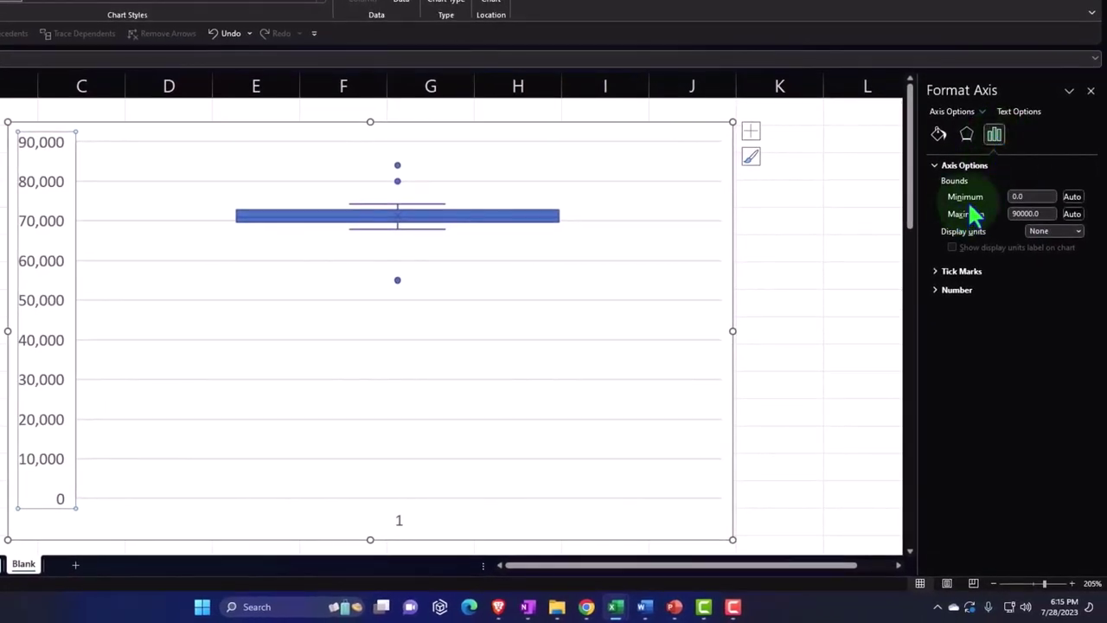
left_click(1010, 196)
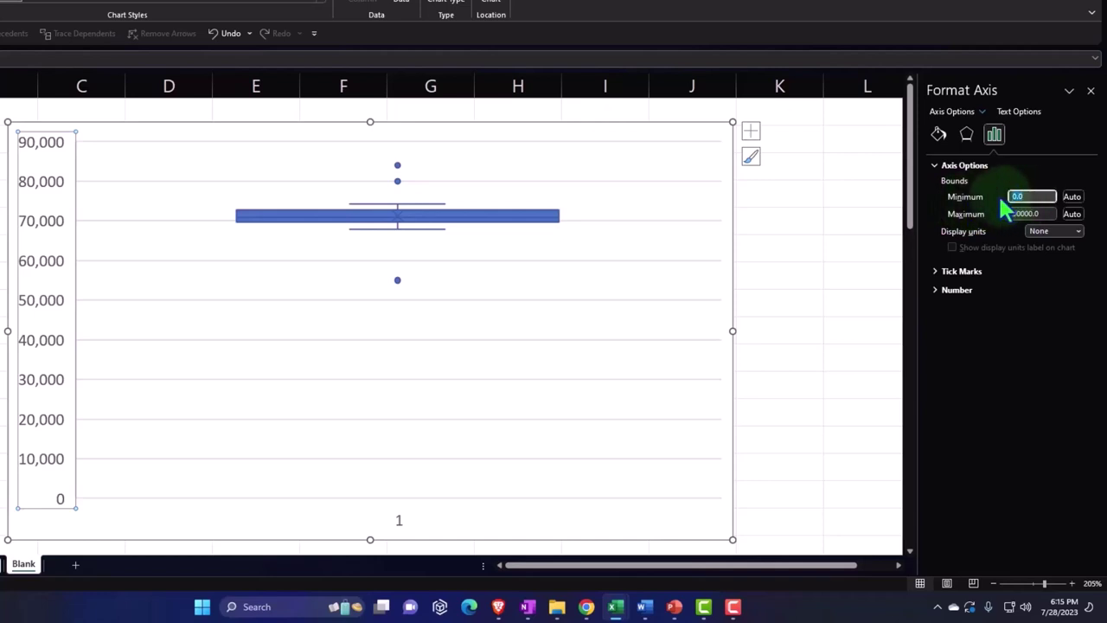
type("50000")
key("Return")
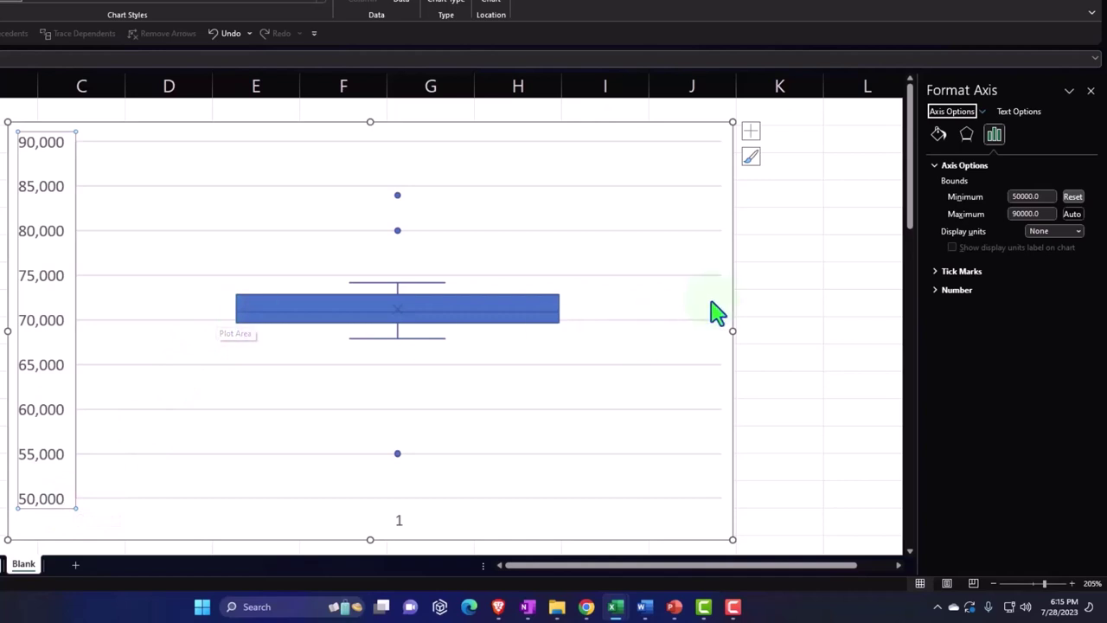
Set the maximum bound of the box plot's vertical axis to 85000
double_click(1048, 214)
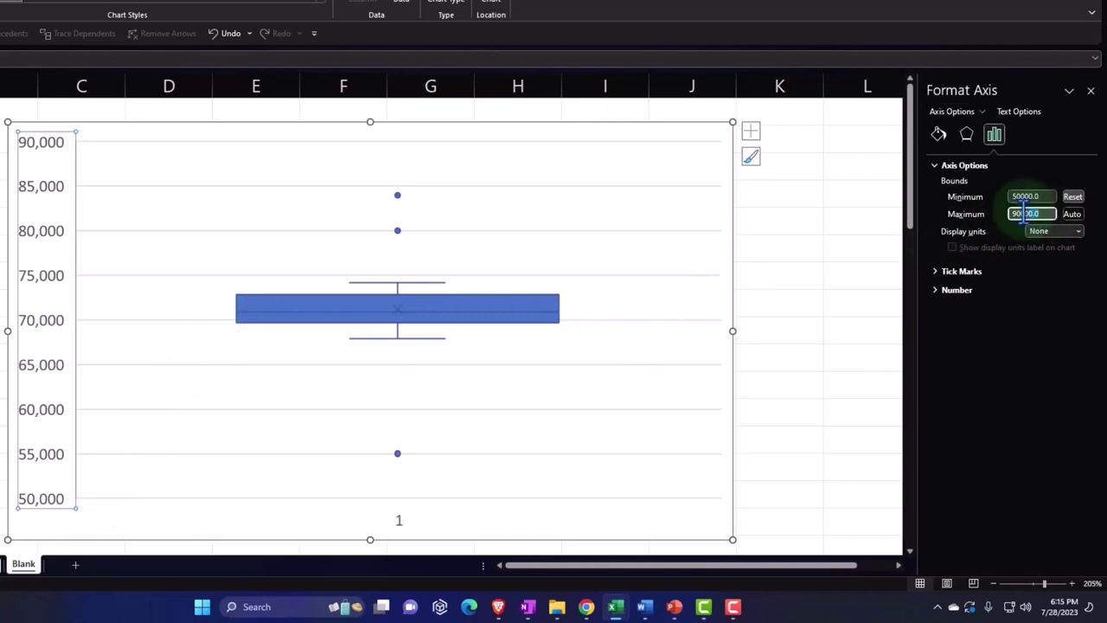
type("8500")
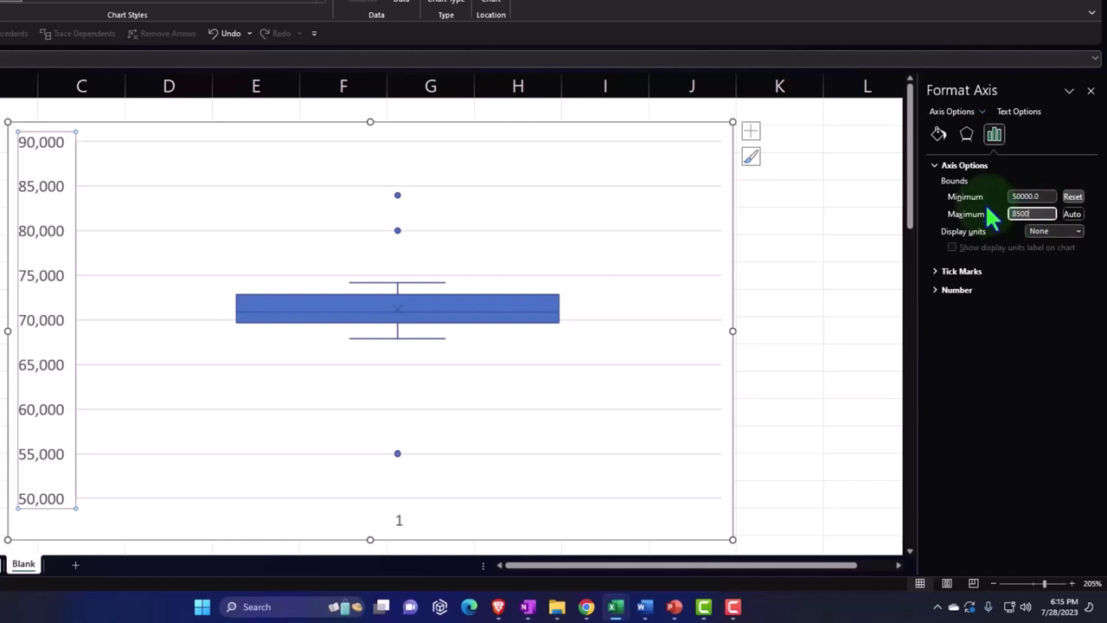
type("0")
key("Return")
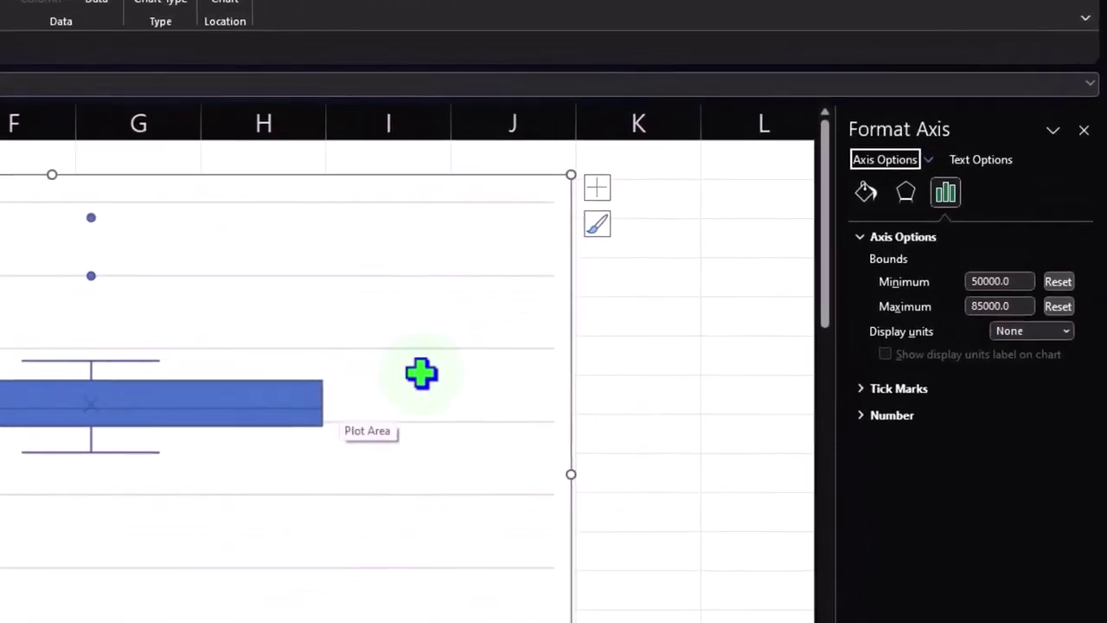
Look through the effects and the fill and line options for the vertical axis, and close its formatting settings
left_click(905, 192)
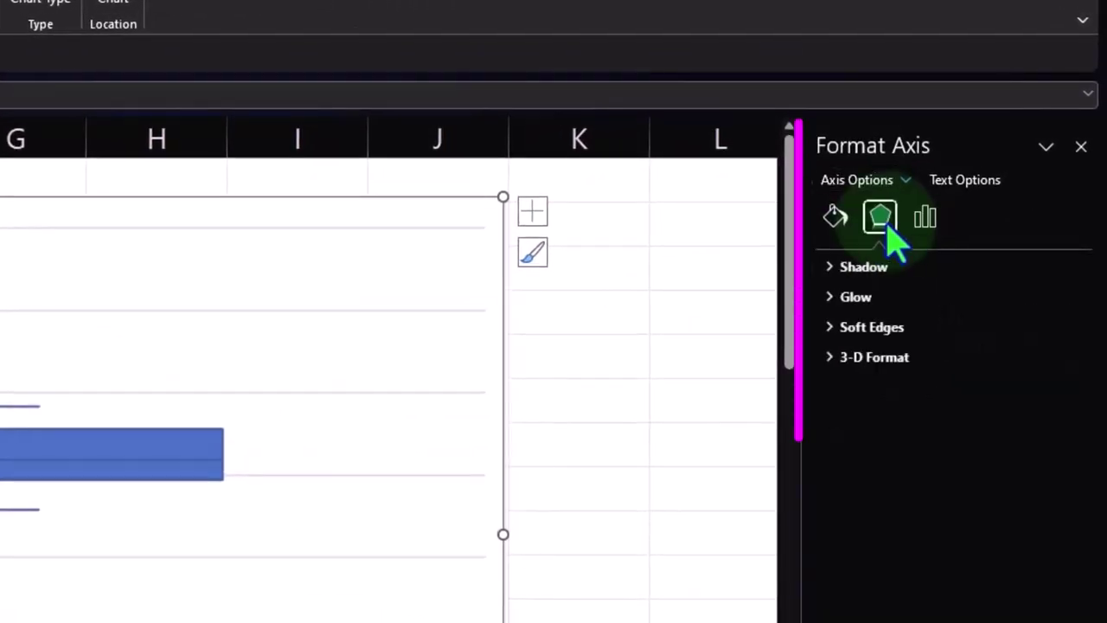
left_click(835, 267)
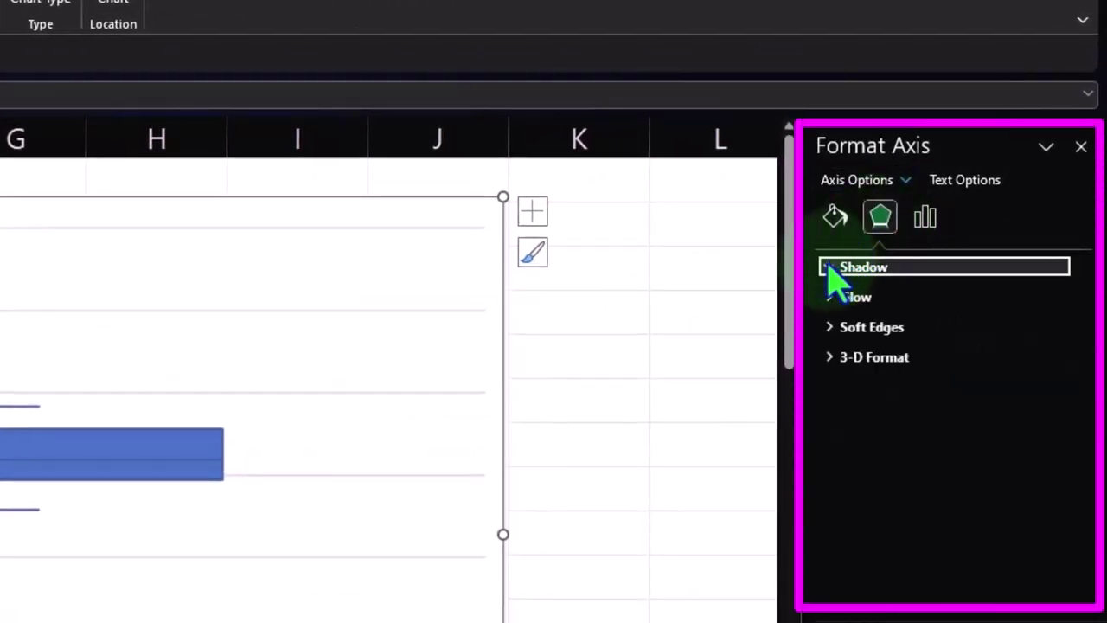
left_click(835, 217)
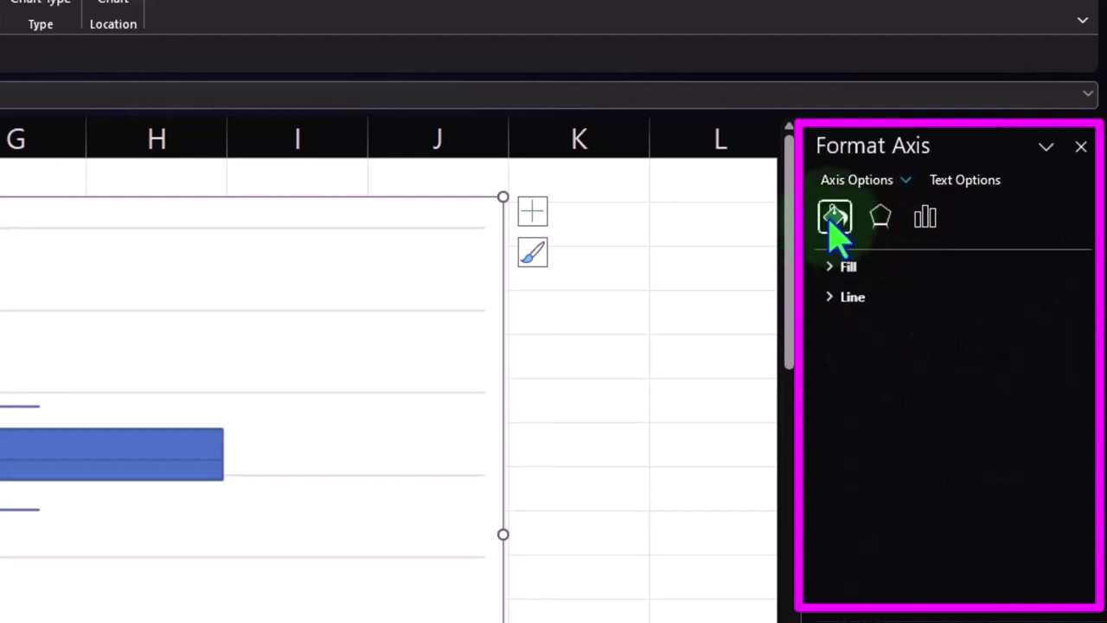
left_click(1082, 148)
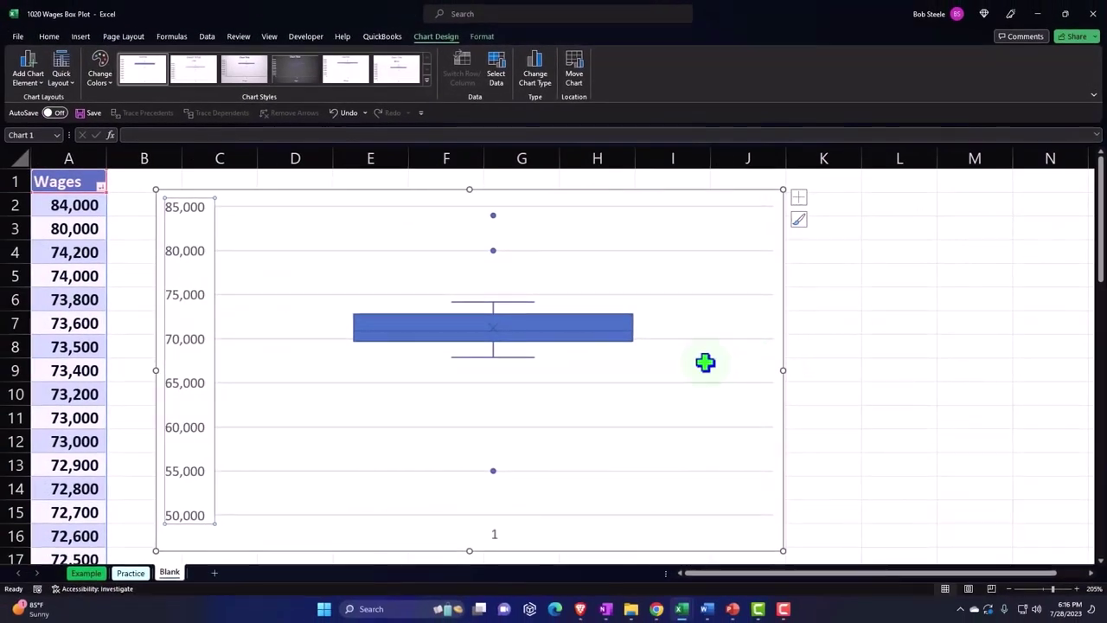
Check the series options of the Wages box, such as gap width, point display and quartile calculation
left_click(620, 327)
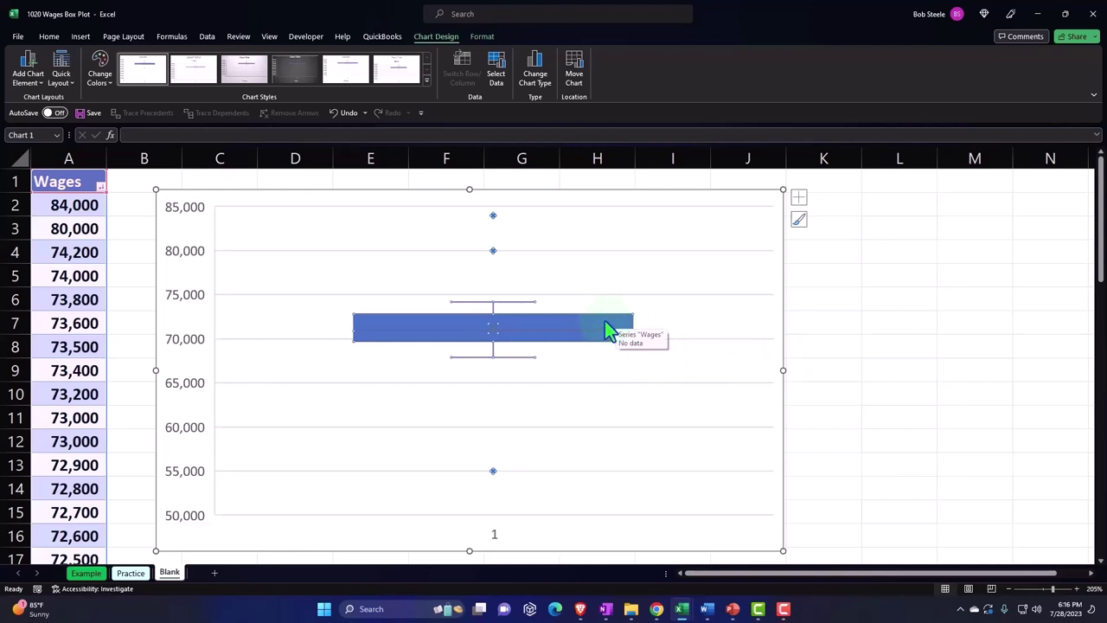
double_click(605, 320)
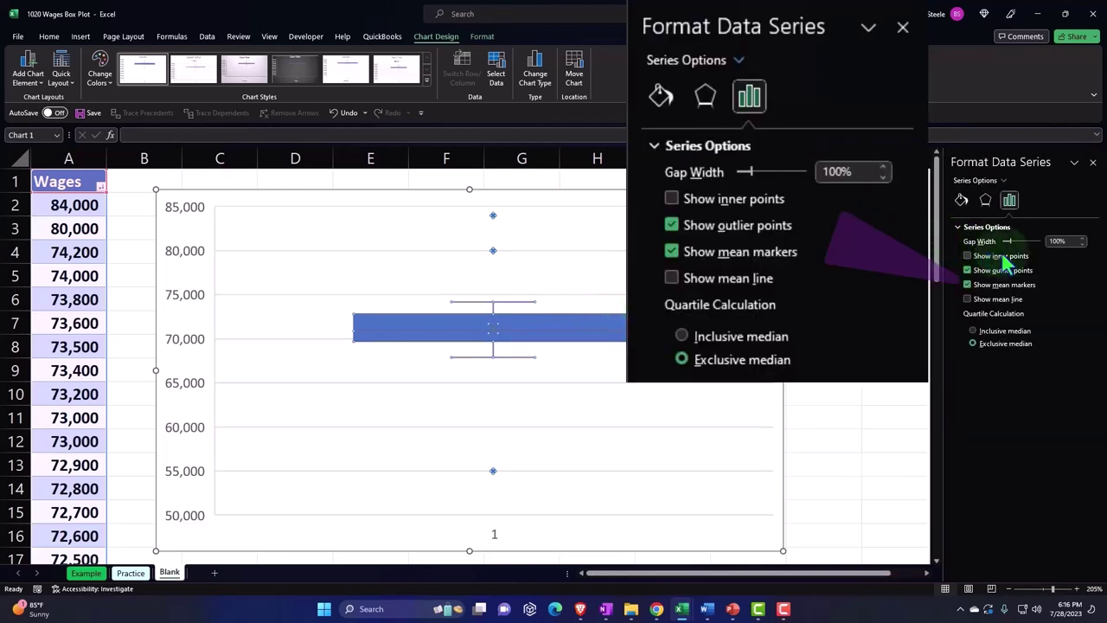
left_click(1093, 162)
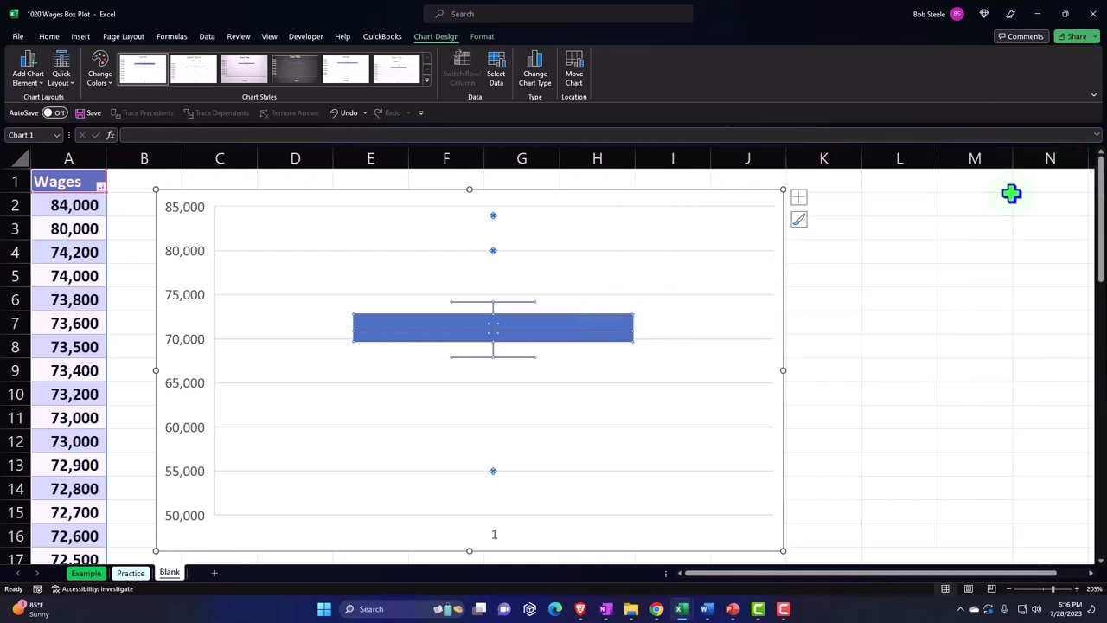
Delete the horizontal axis with its category label 1 from the box plot
left_click(800, 200)
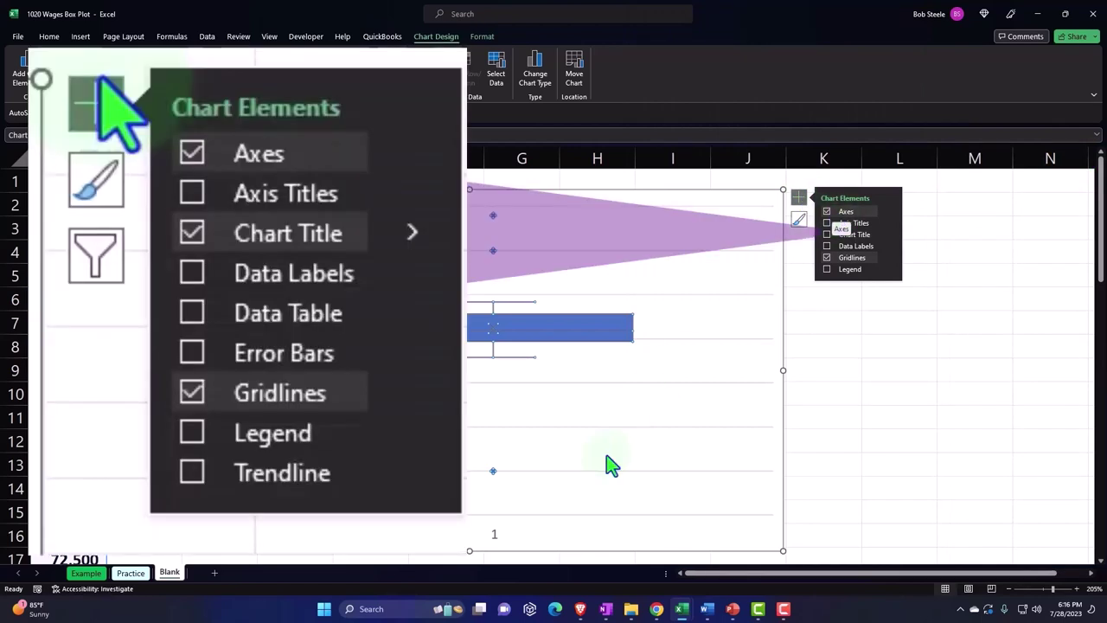
left_click(496, 535)
key("Escape")
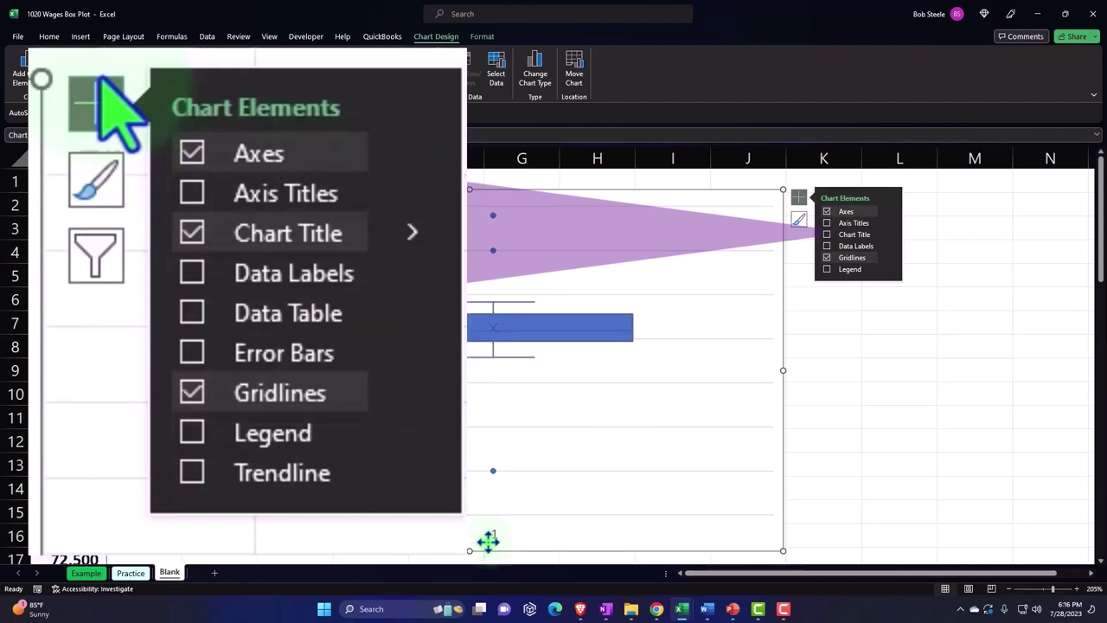
left_click(496, 536)
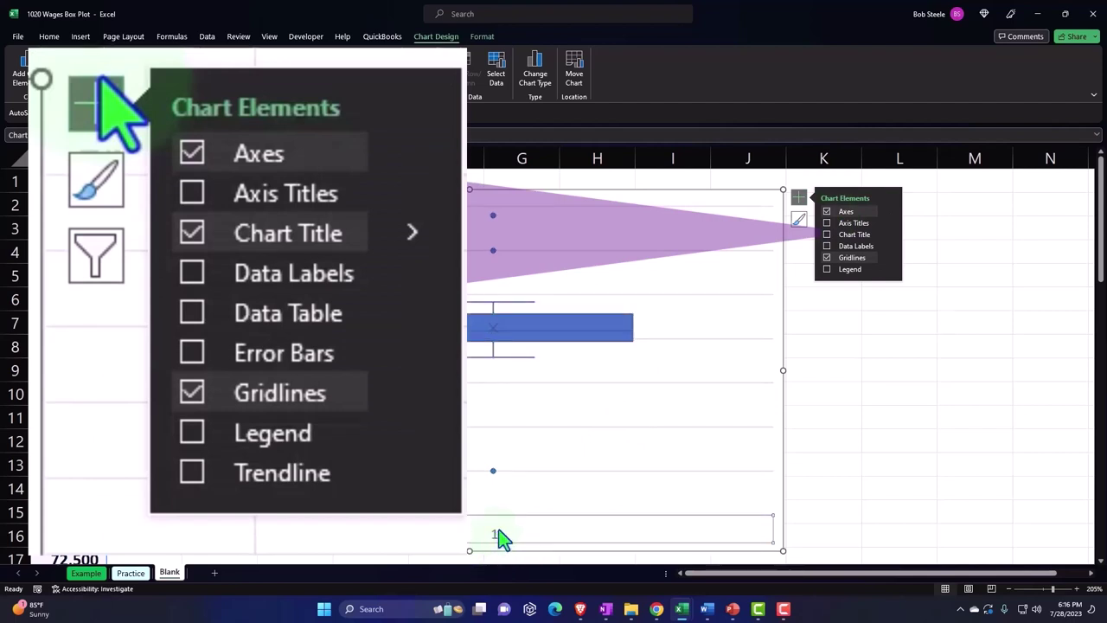
key("Delete")
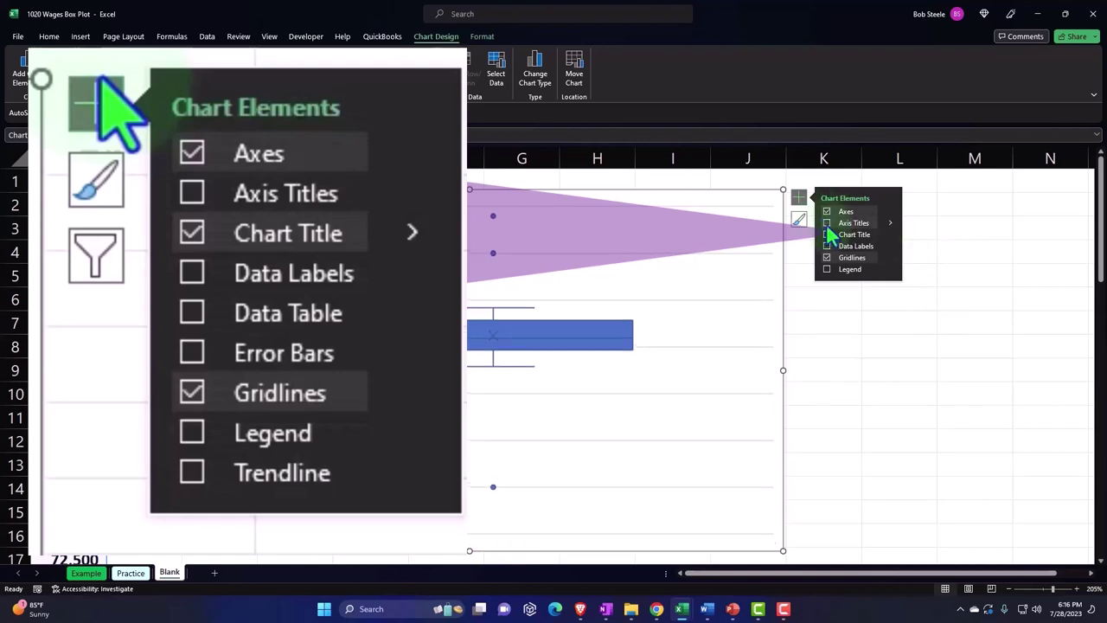
Add axis titles to the box plot, keeping only the vertical one with the text Wages
left_click(827, 227)
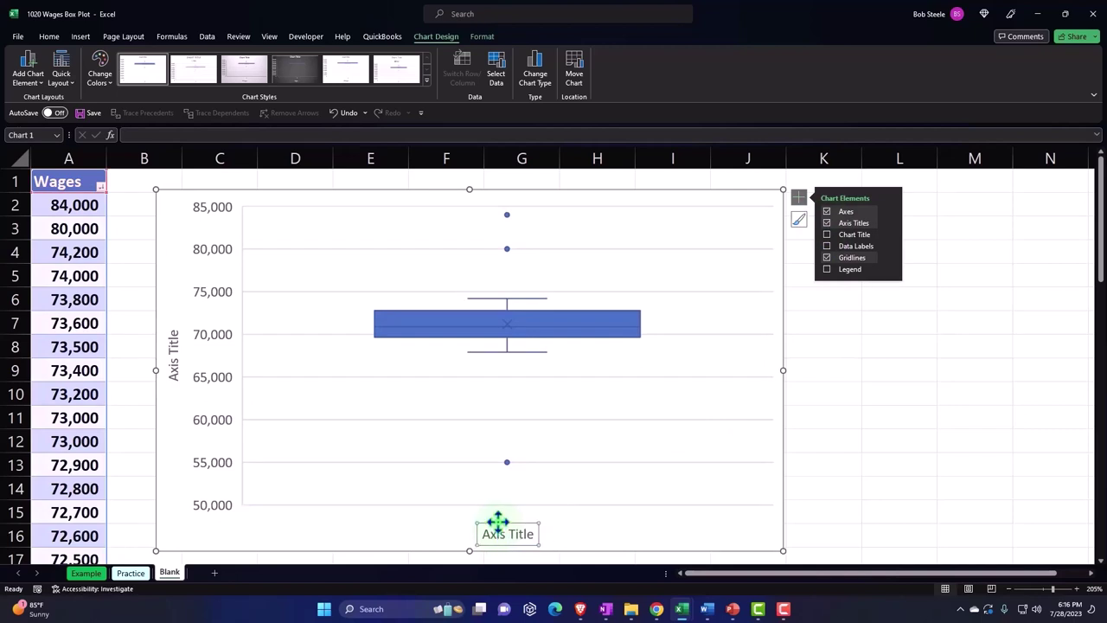
key("Delete")
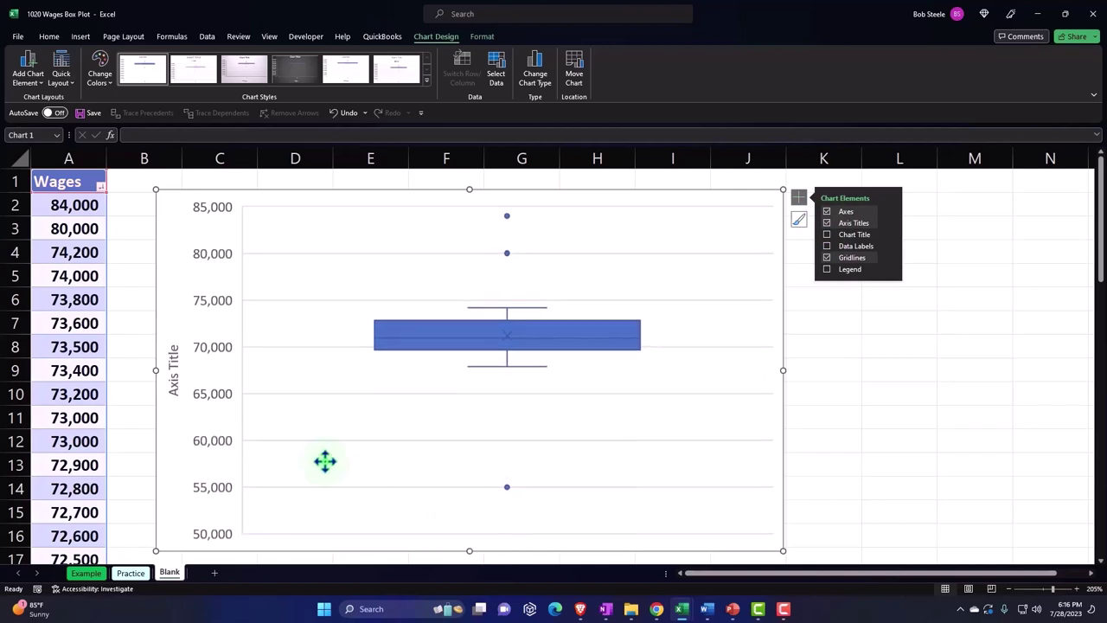
left_click(174, 362)
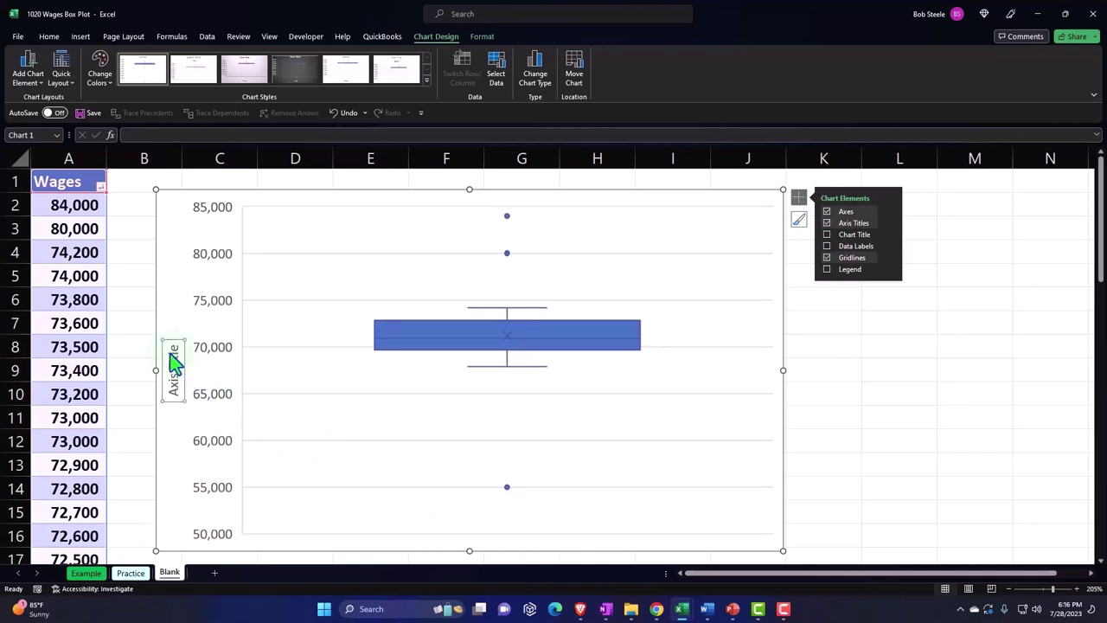
triple_click(173, 362)
type("Wages")
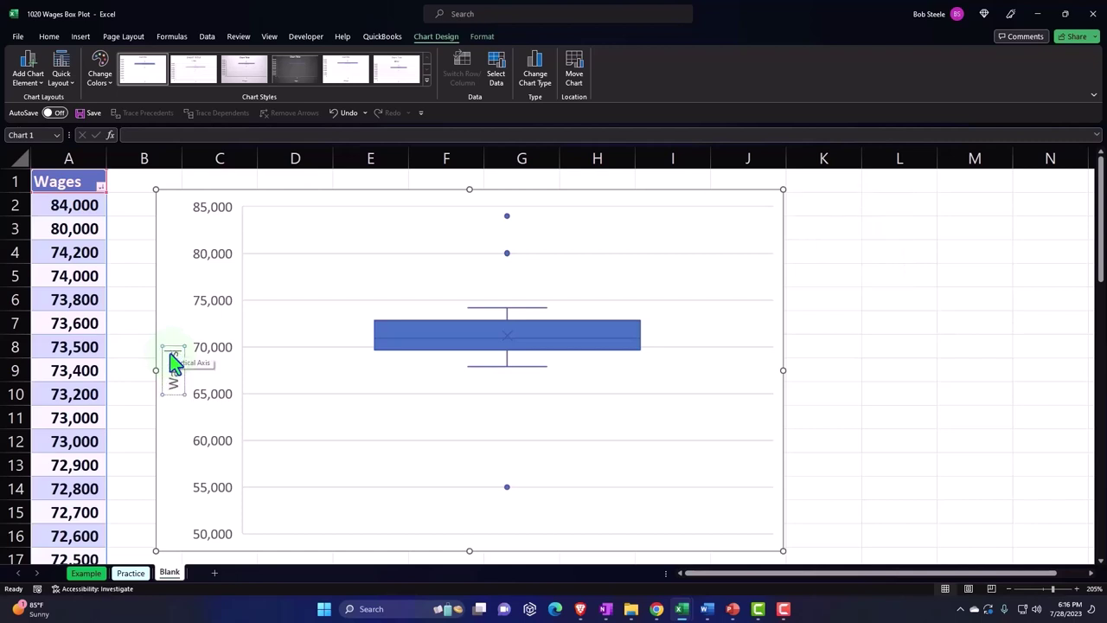
left_click(863, 299)
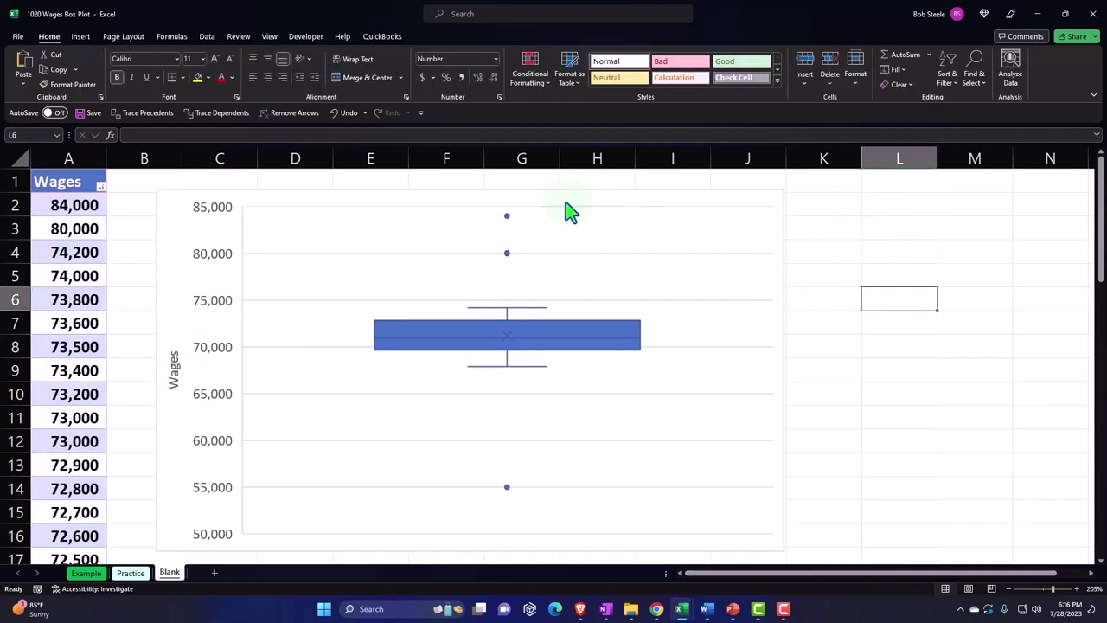
Add data labels to the box plot and deselect the chart
left_click(566, 251)
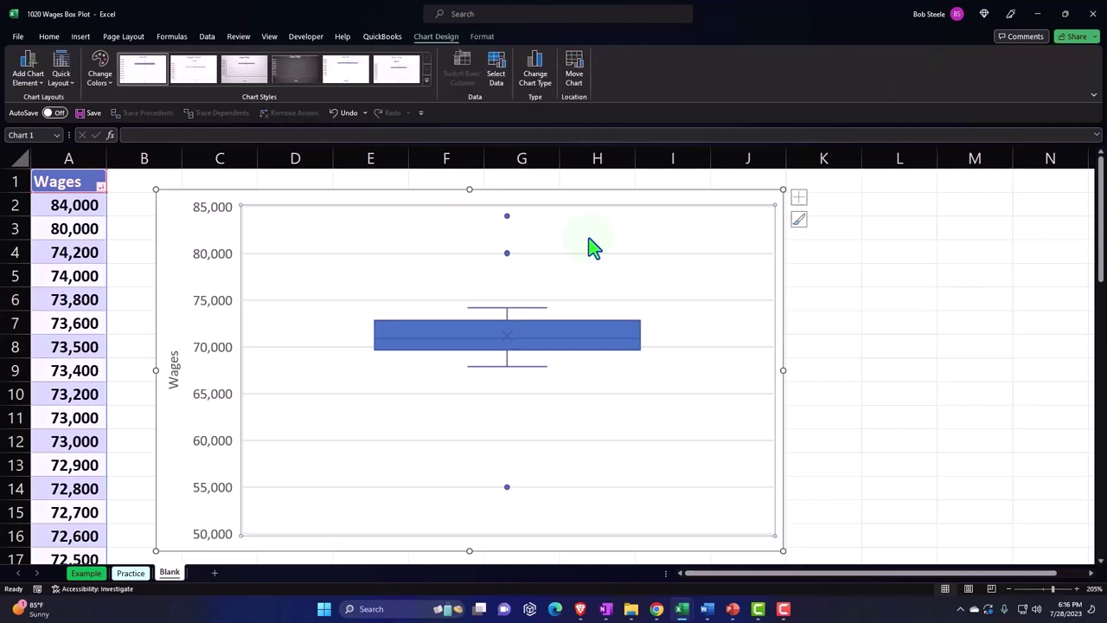
left_click(798, 201)
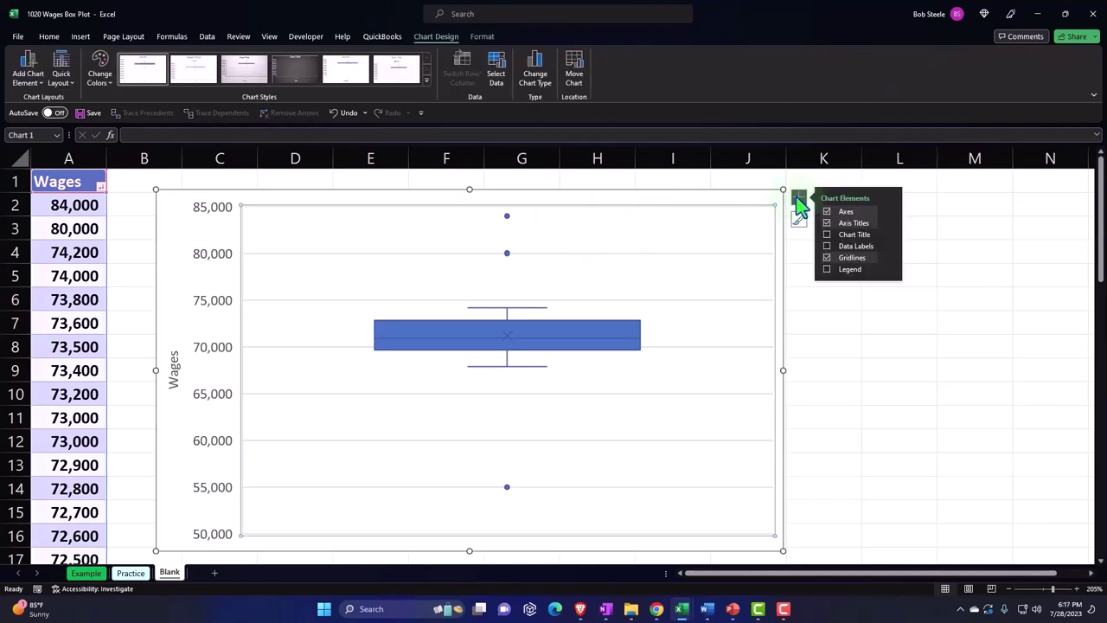
left_click(849, 235)
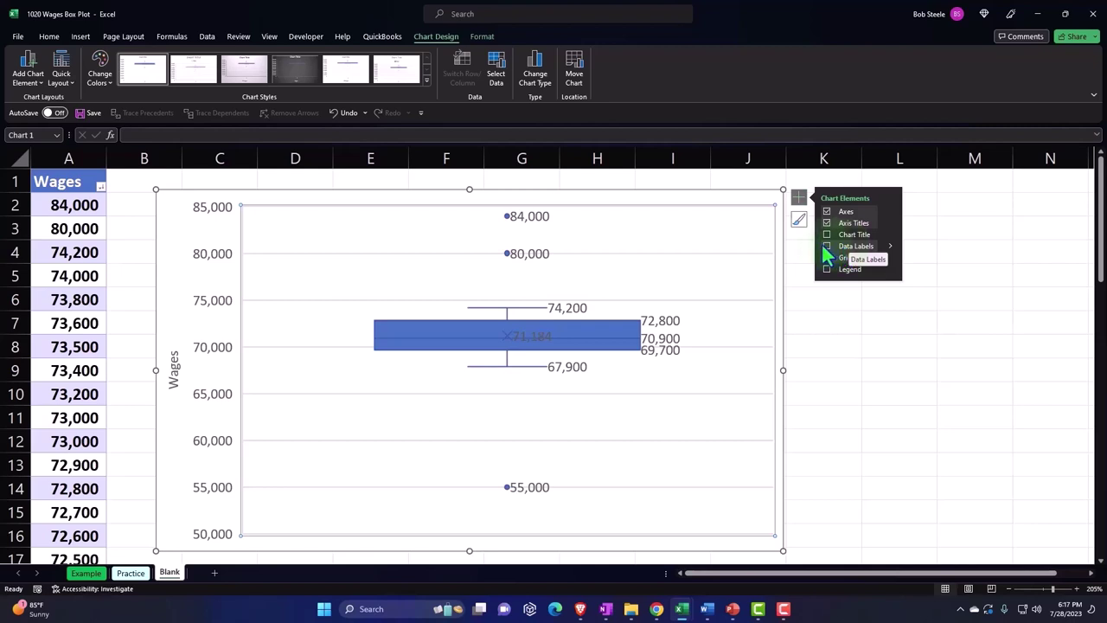
left_click(826, 247)
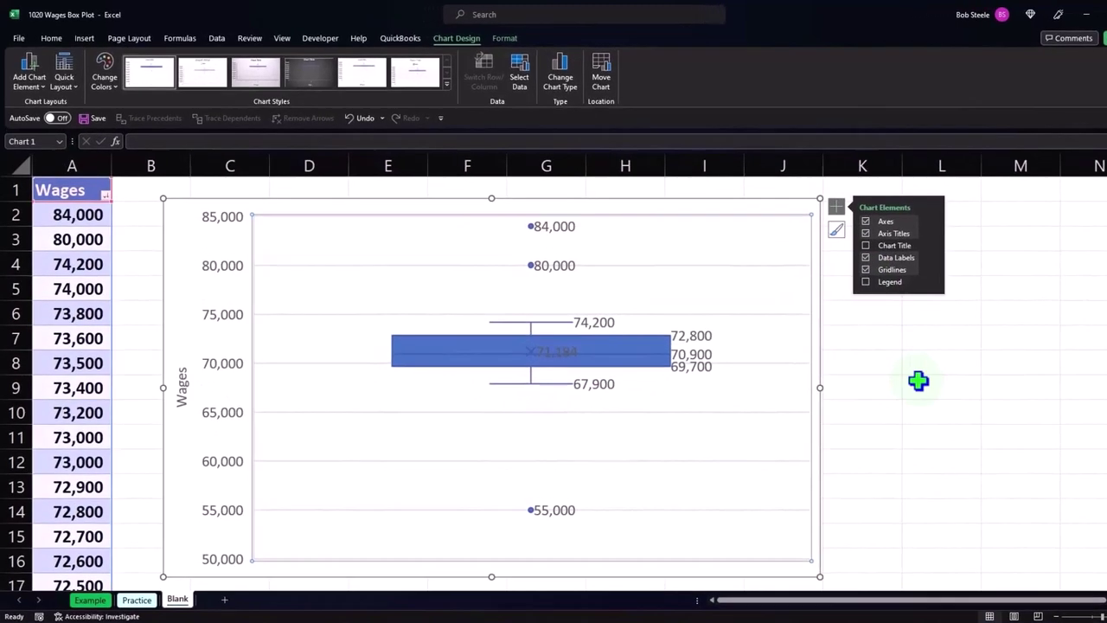
left_click(936, 388)
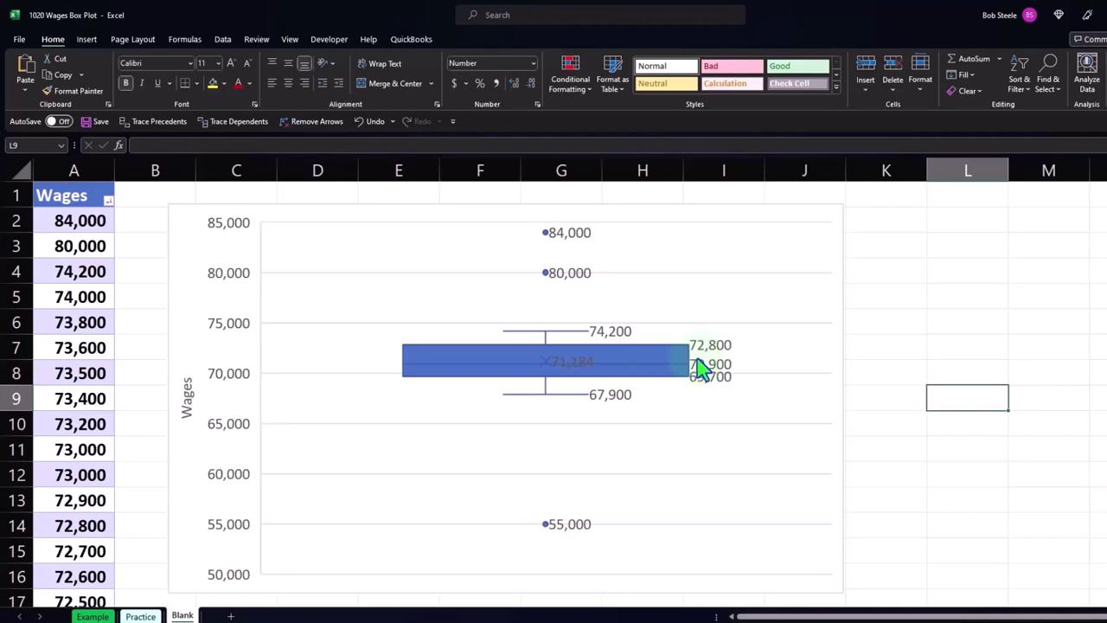
mouse_move(697, 361)
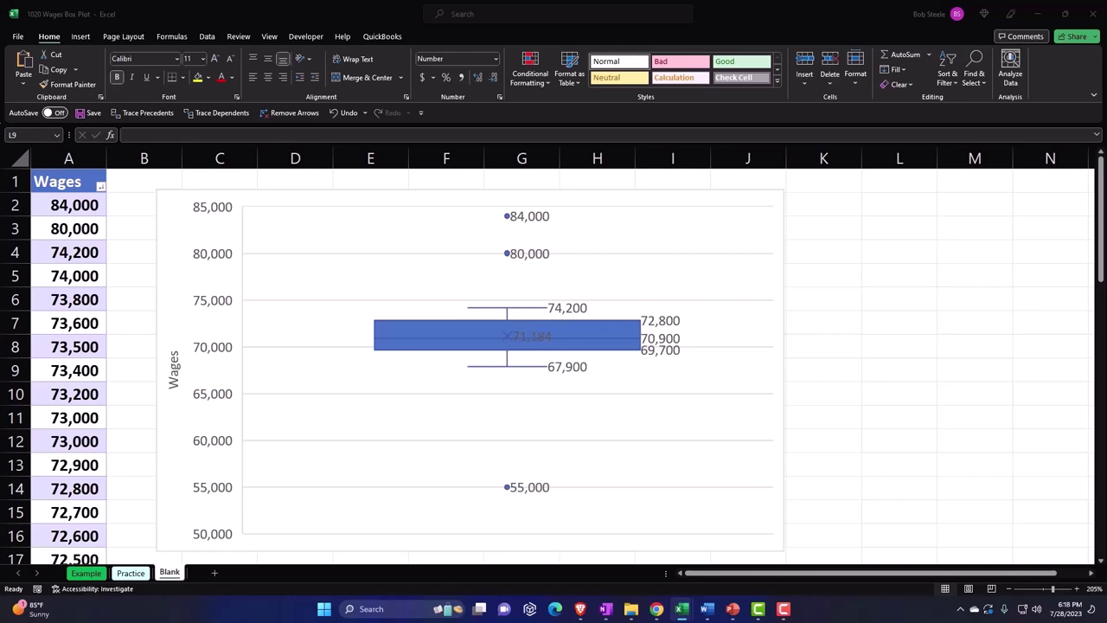
left_click(989, 203)
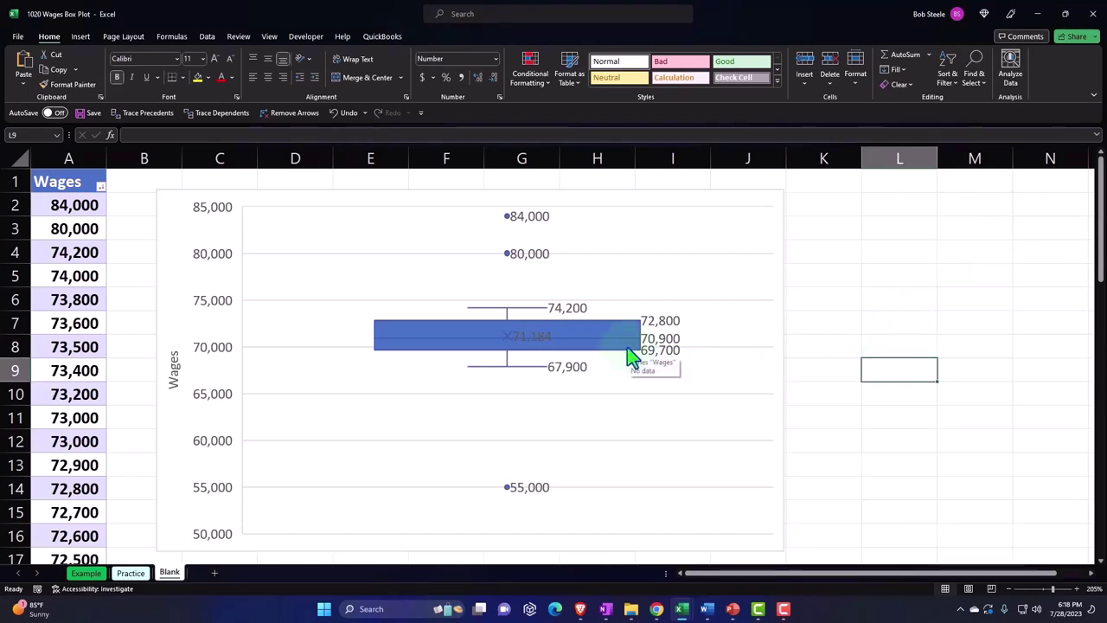
left_click(926, 300)
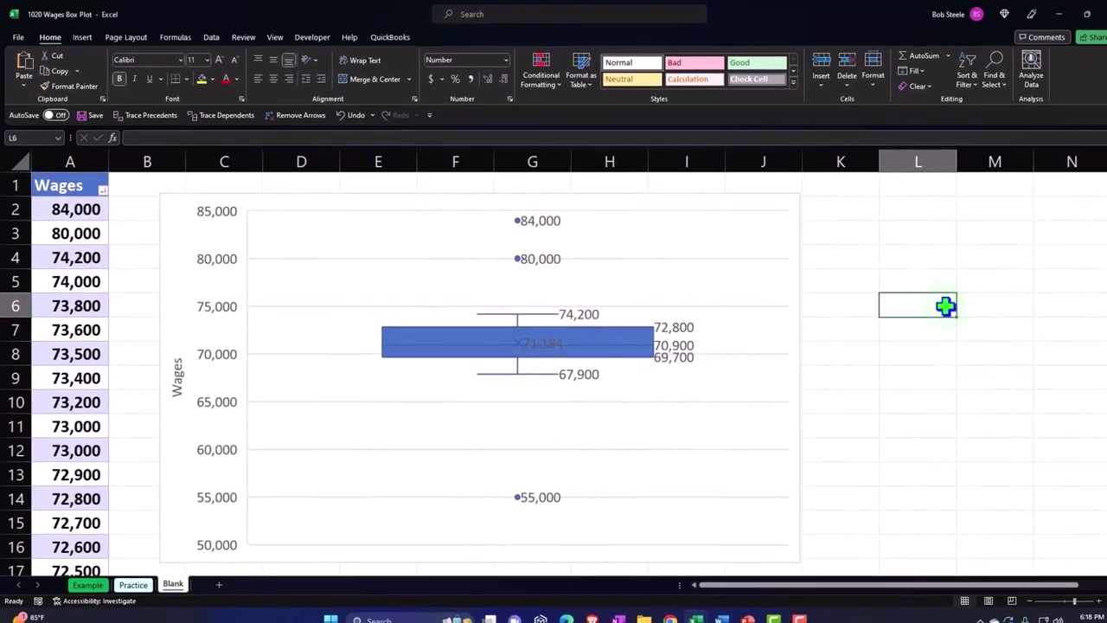
key("Right")
key("Right")
key("Right")
key("Right")
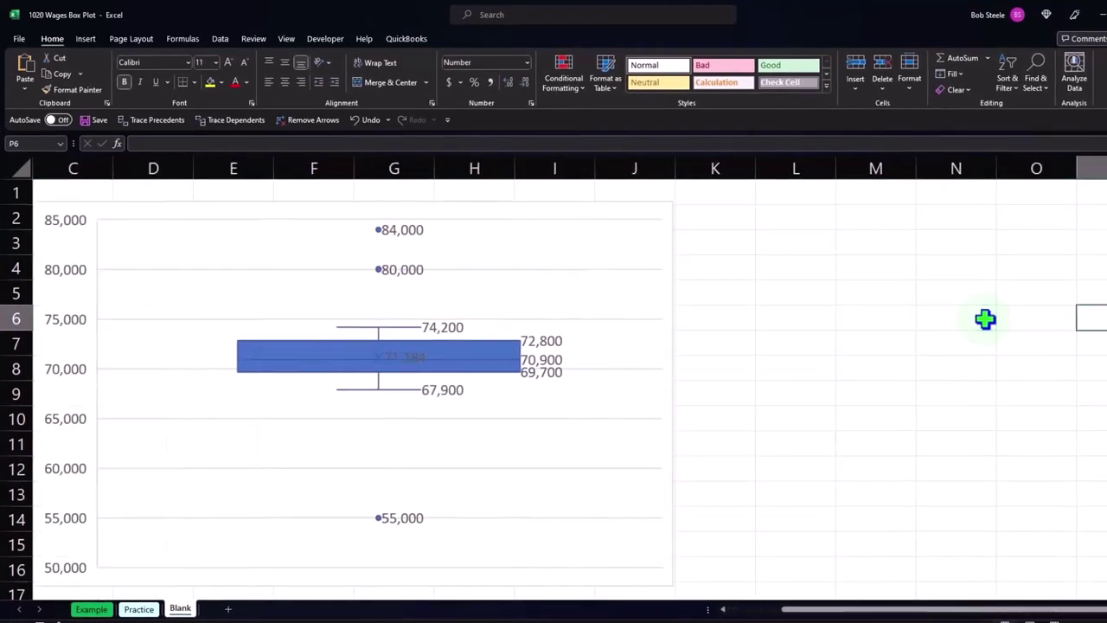
key("Right")
key("Right")
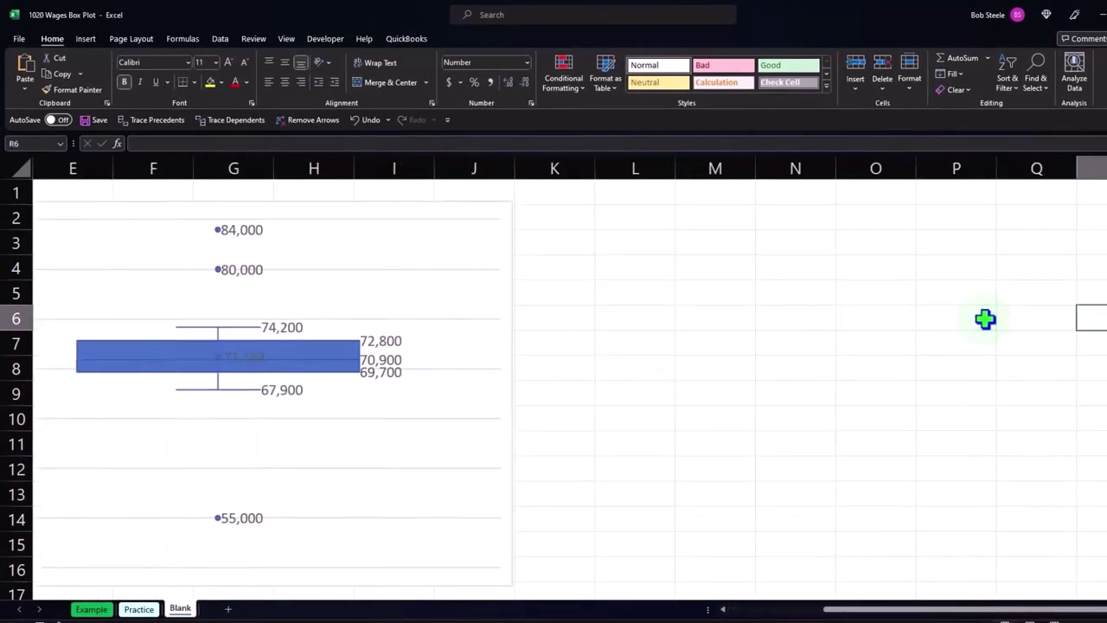
key("Up")
key("Up")
key("Up")
key("Up")
key("Up")
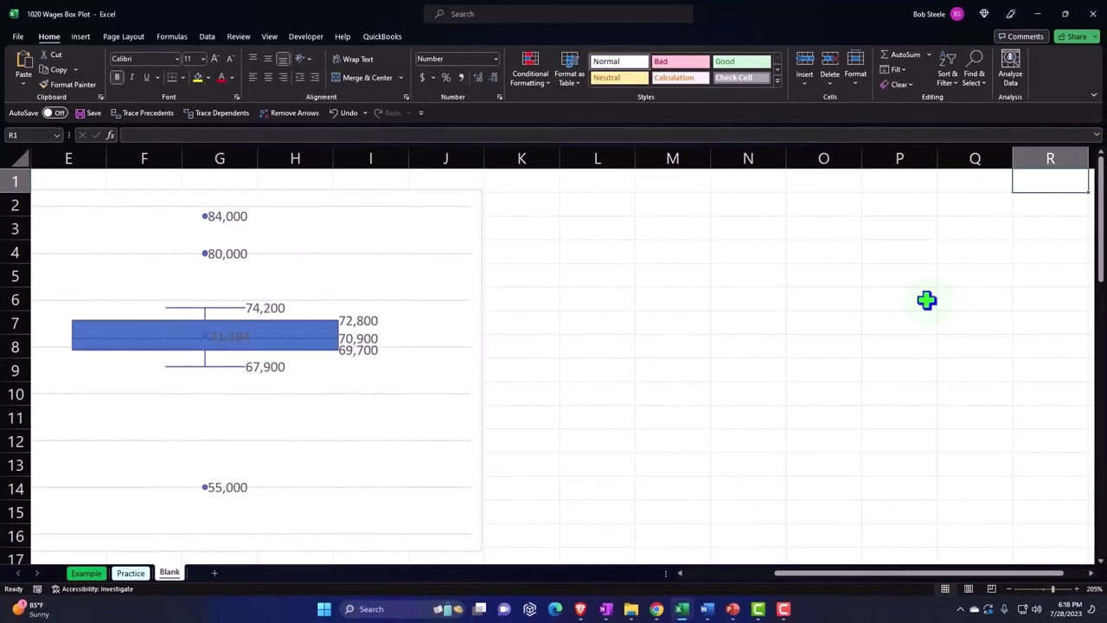
key("Left")
key("Left")
key("Left")
key("Left")
key("Left")
key("Left")
key("Left")
key("Left")
key("Left")
key("Left")
key("Left")
key("Left")
key("Left")
key("Left")
key("Left")
key("Left")
key("Left")
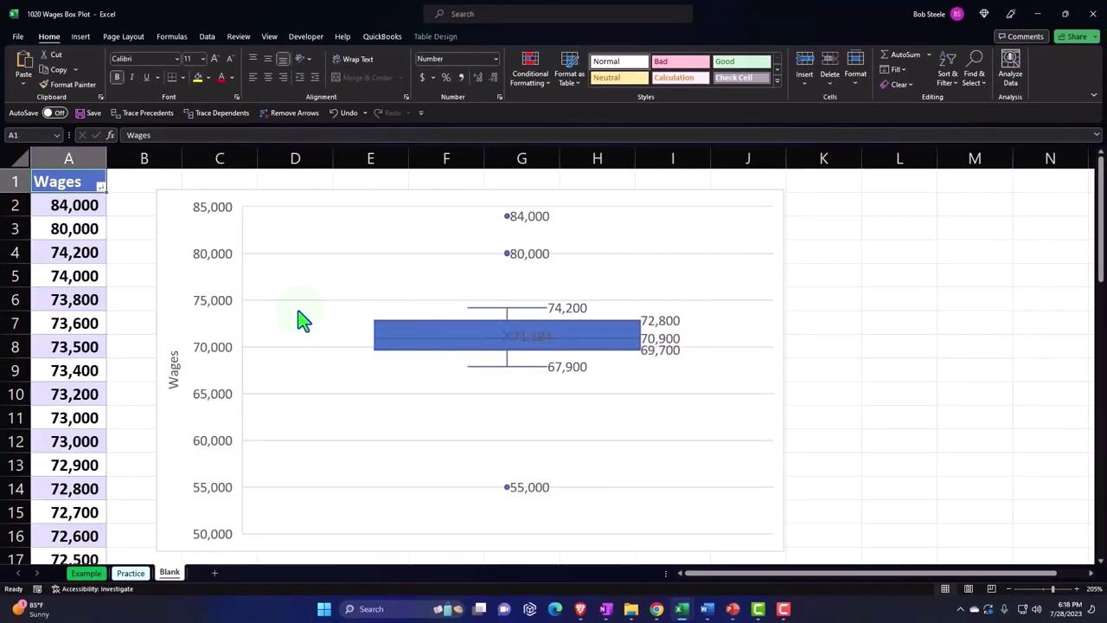
Copy the entire Wages column A
left_click(76, 154)
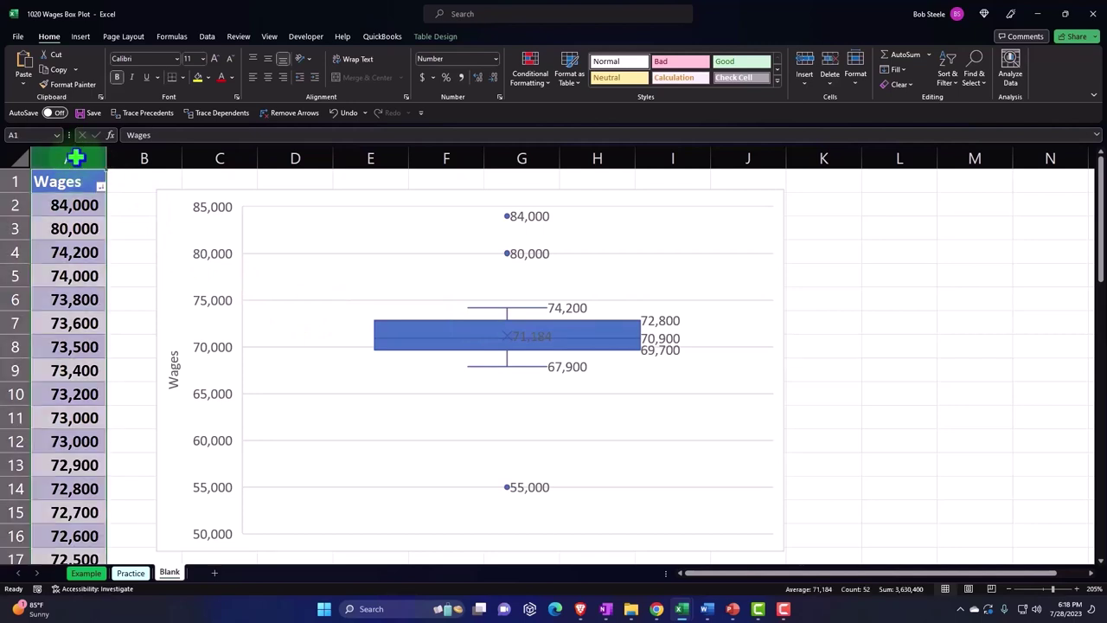
scroll(62, 303, "down", 17)
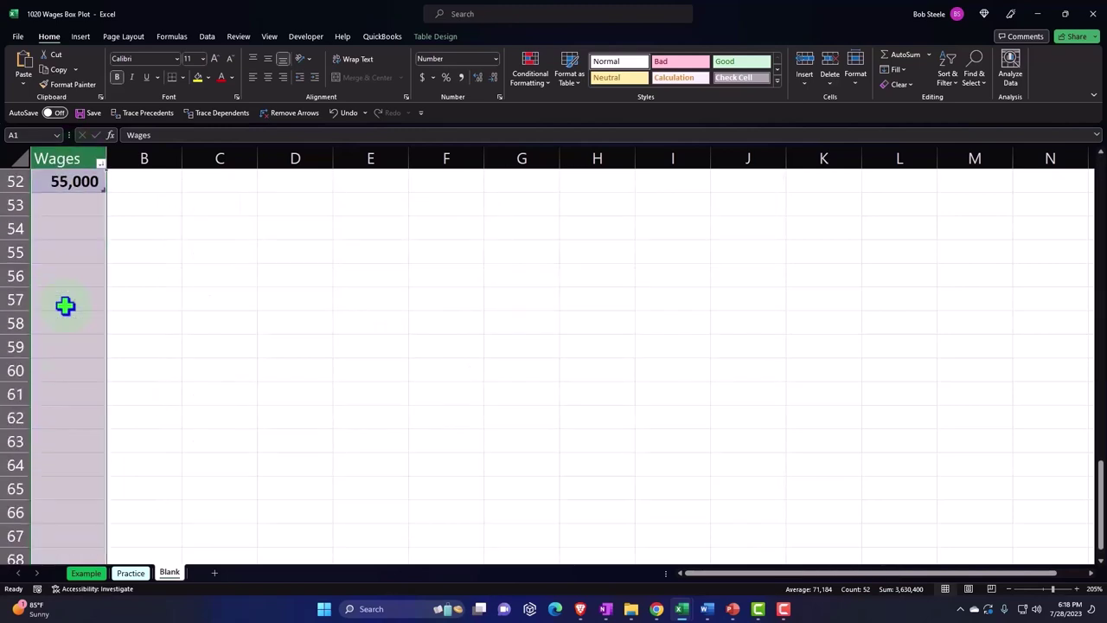
scroll(65, 305, "up", 17)
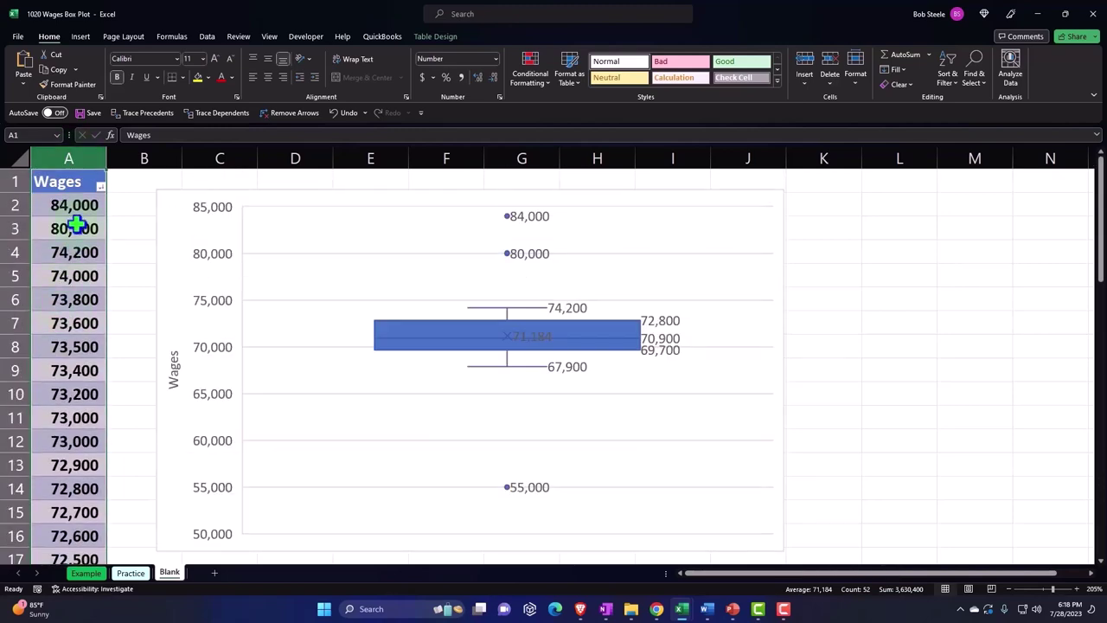
right_click(77, 217)
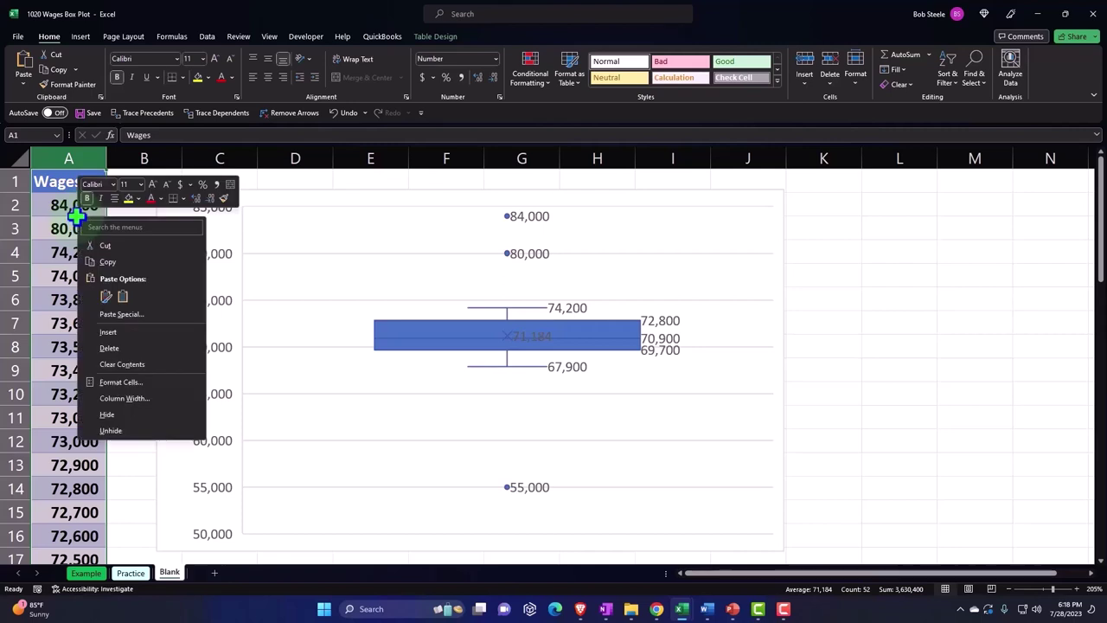
left_click(102, 261)
Try to paste the copied Wages column at cell R2, in the empty area beyond the box plot
left_click(910, 199)
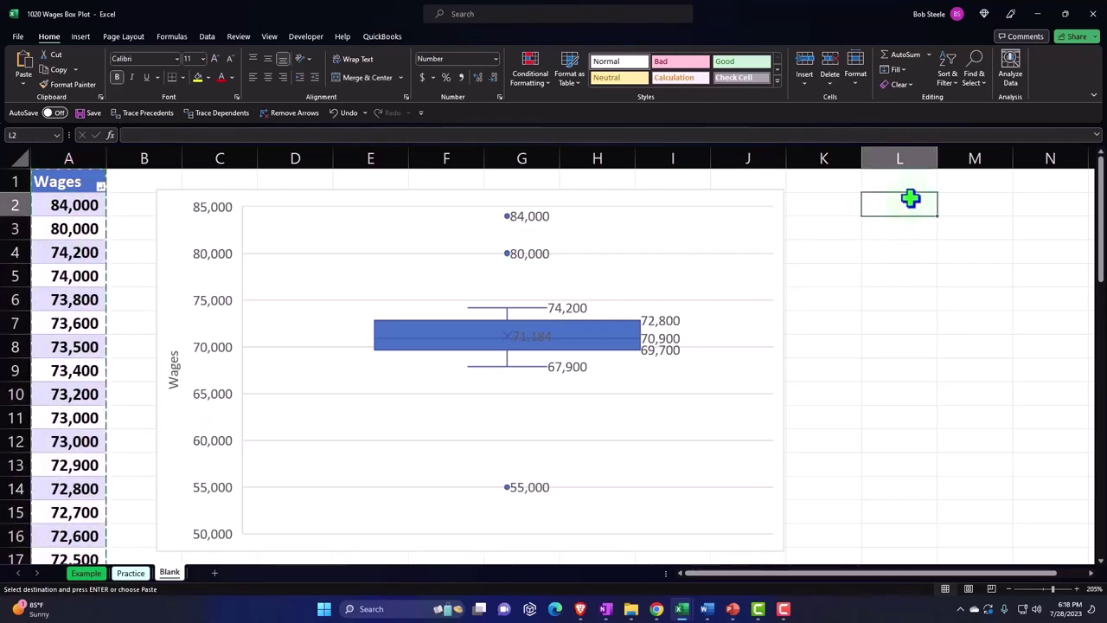
key("Right")
key("Right")
key("Right")
key("Right")
key("Right")
key("Right")
key("Left")
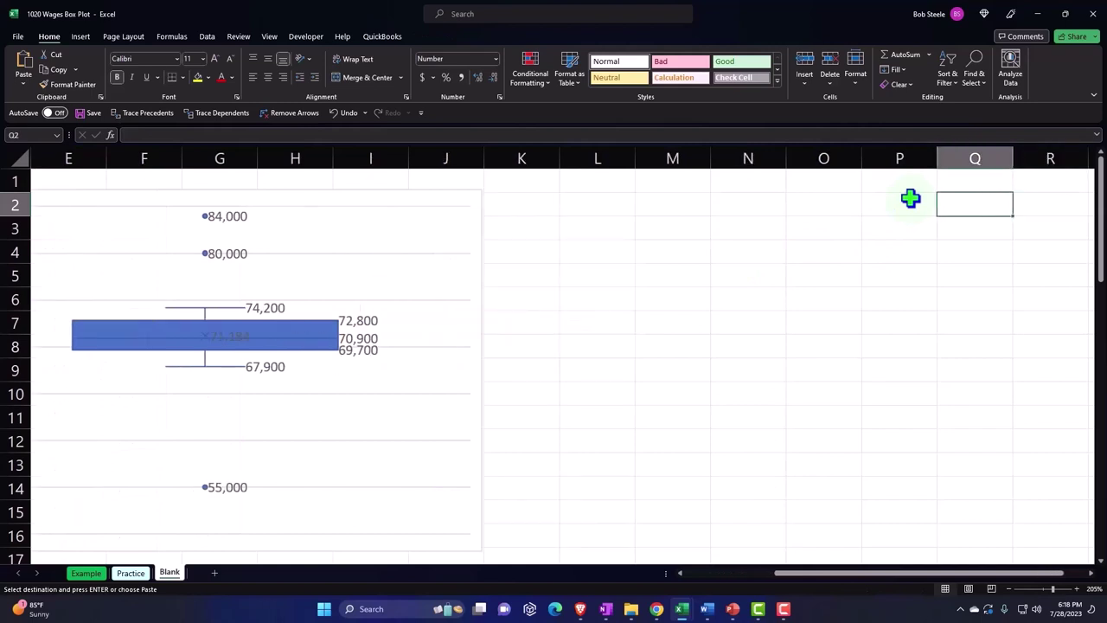
key("Left")
key("Right")
key("Right")
key("Right")
key("Right")
key("Right")
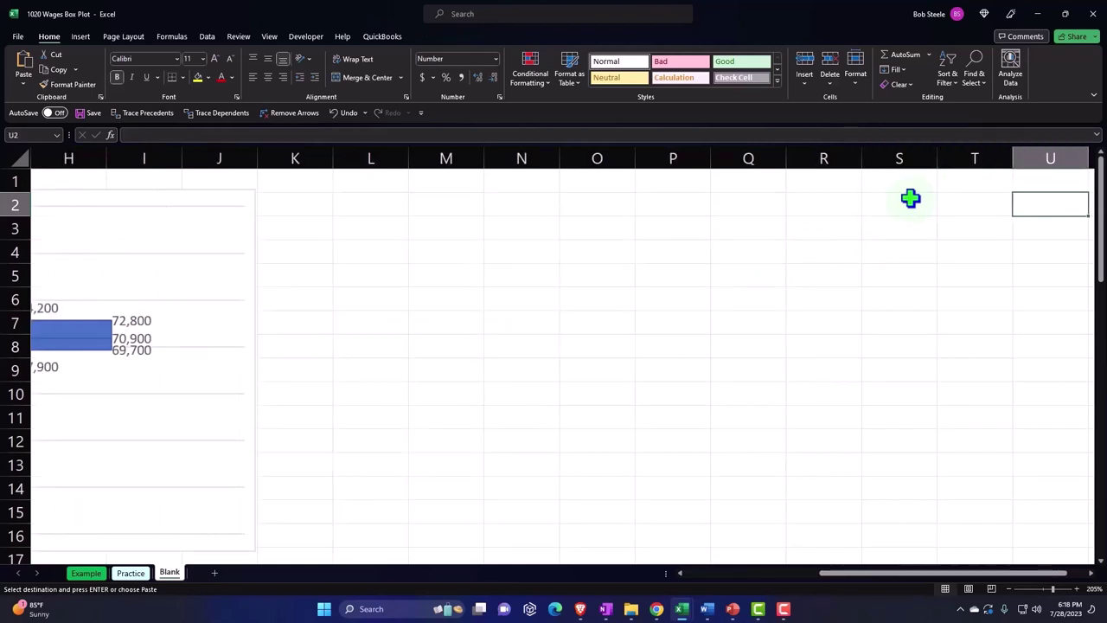
key("Left")
key("Left")
key("Left")
key("Up")
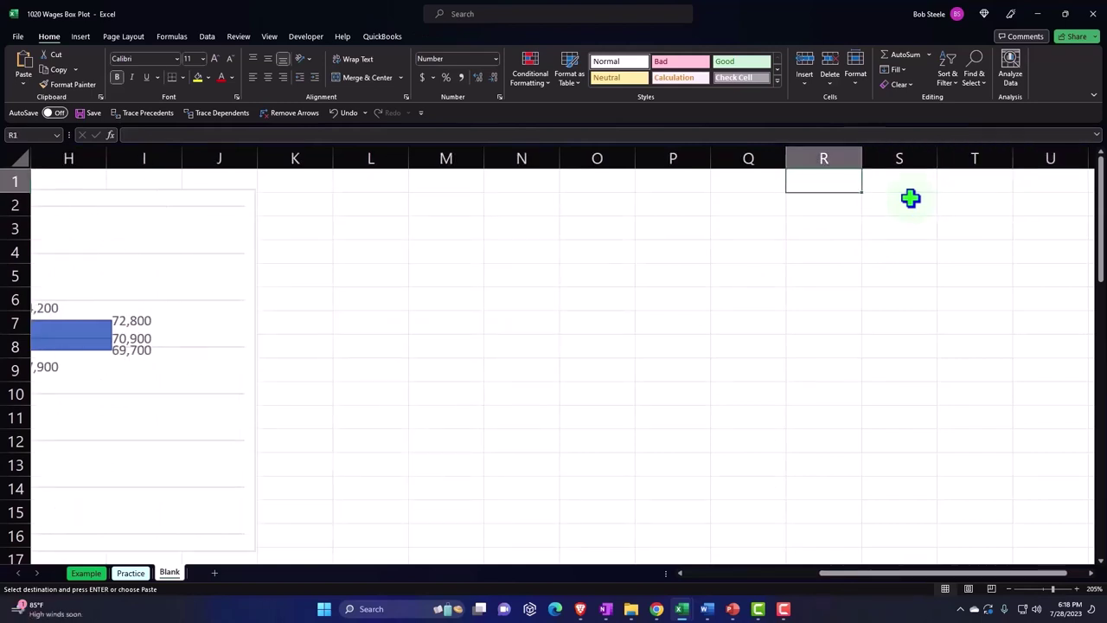
left_click(826, 205)
right_click(826, 212)
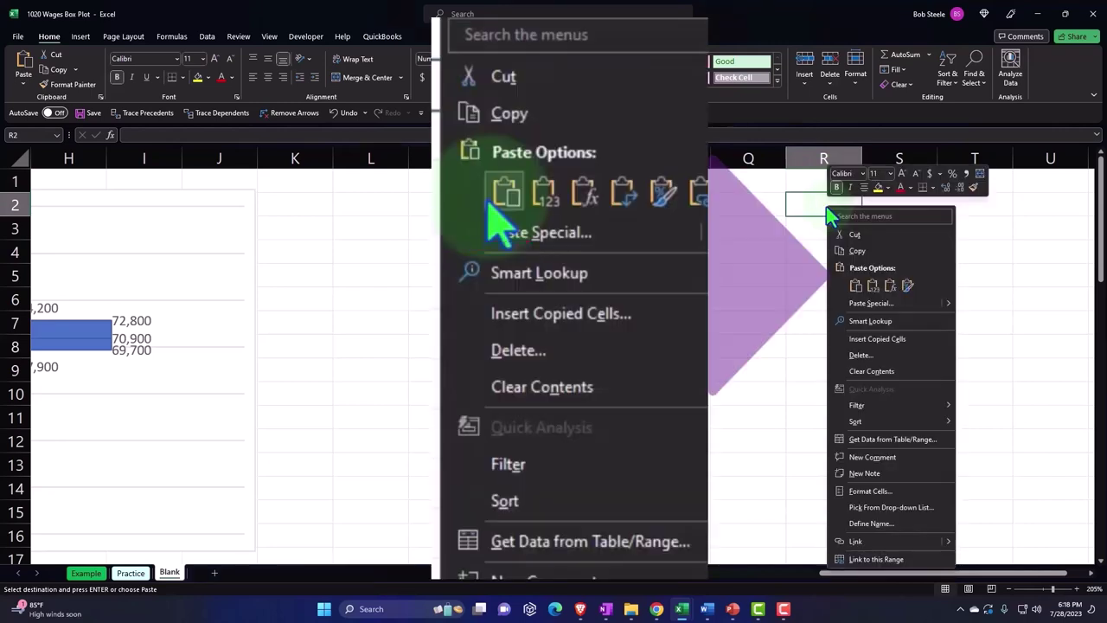
left_click(859, 288)
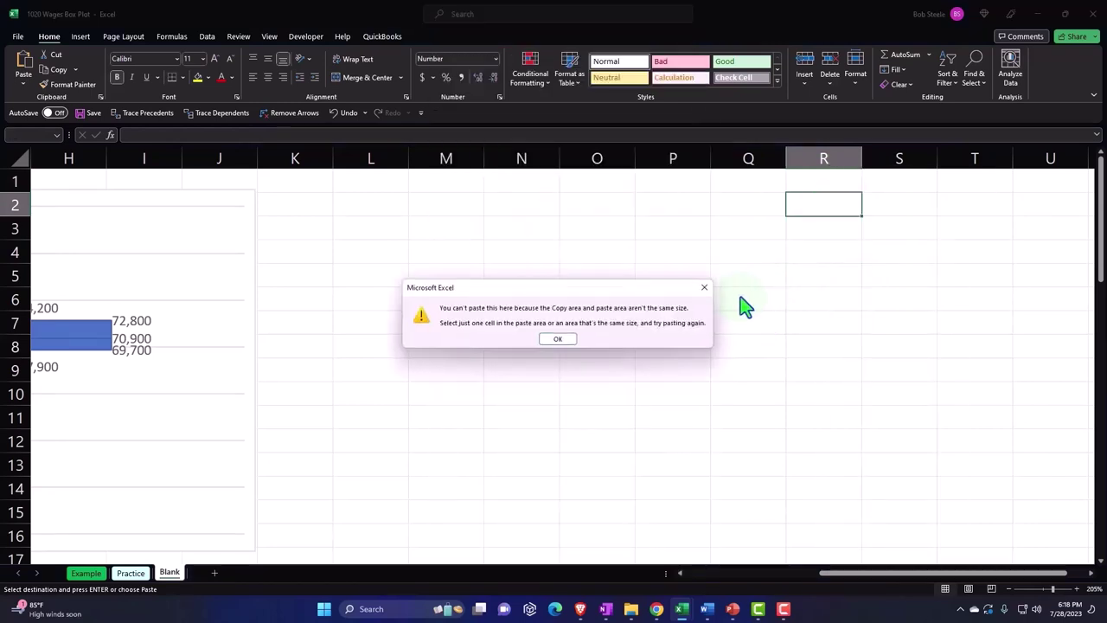
left_click(704, 287)
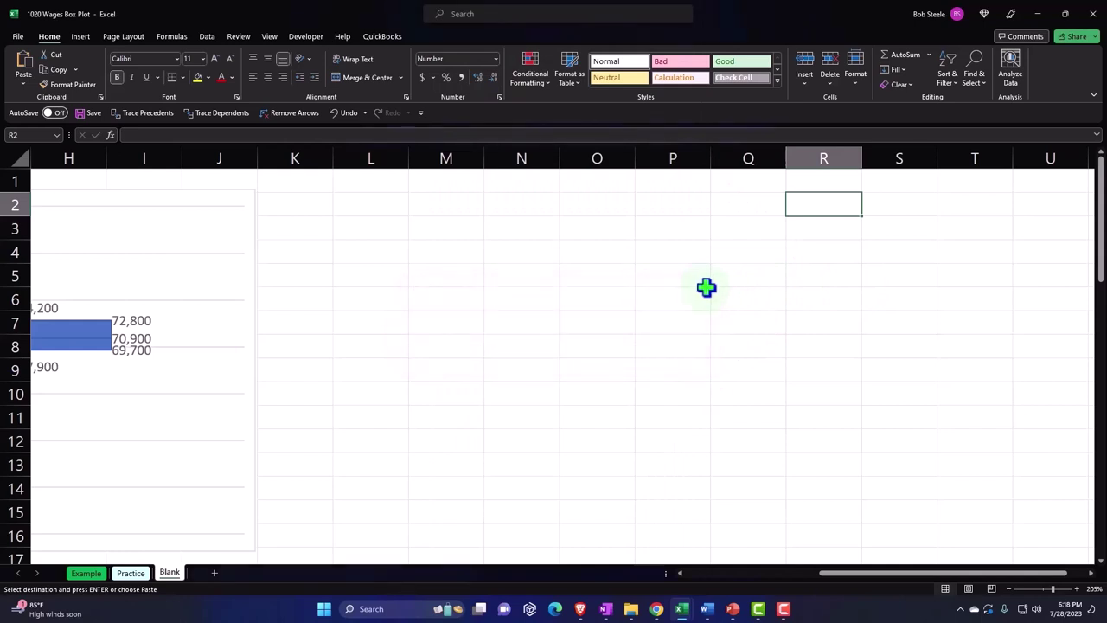
Paste the copied Wages column with its formatting into column R, starting at cell R1
left_click(829, 183)
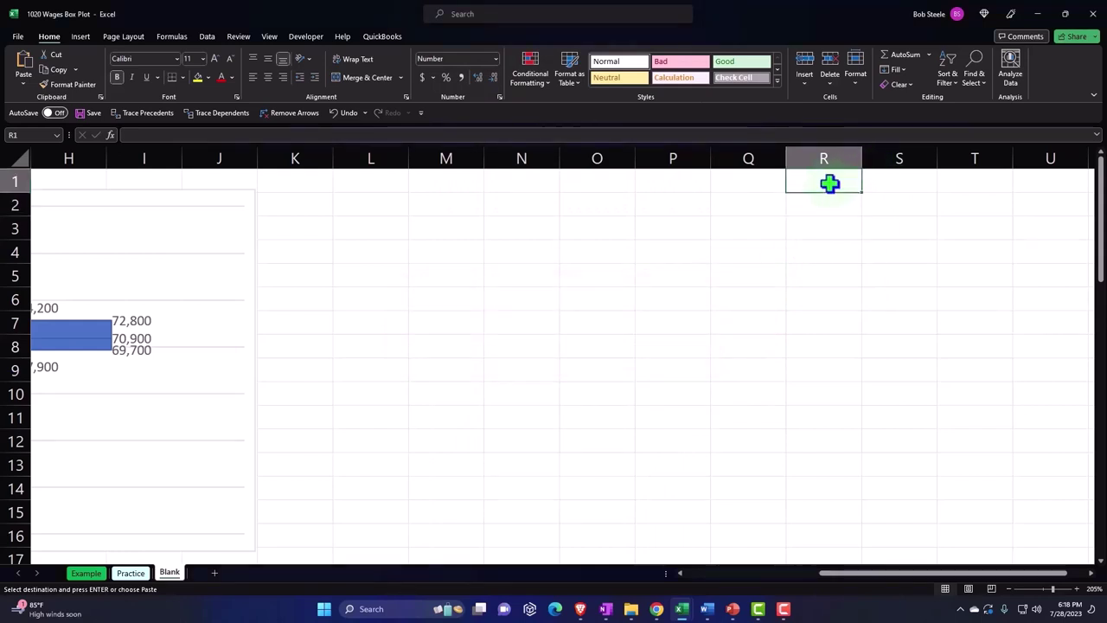
right_click(829, 184)
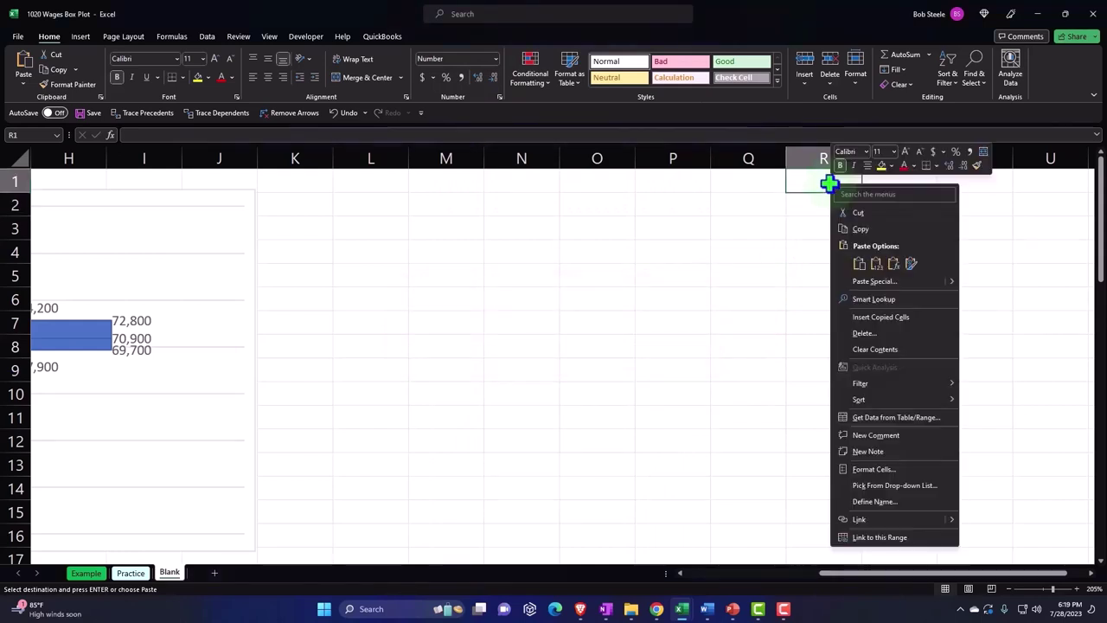
left_click(860, 264)
left_click(860, 266)
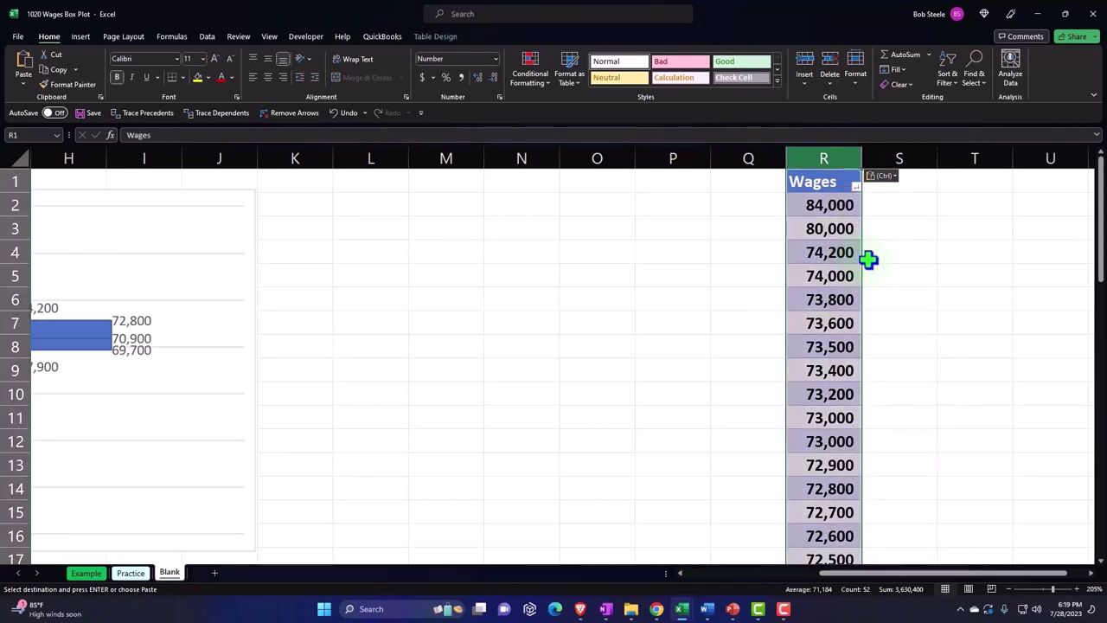
Rename the header in R1 to Wages 1 and add a second table column headed Wages 2 in S1
double_click(847, 191)
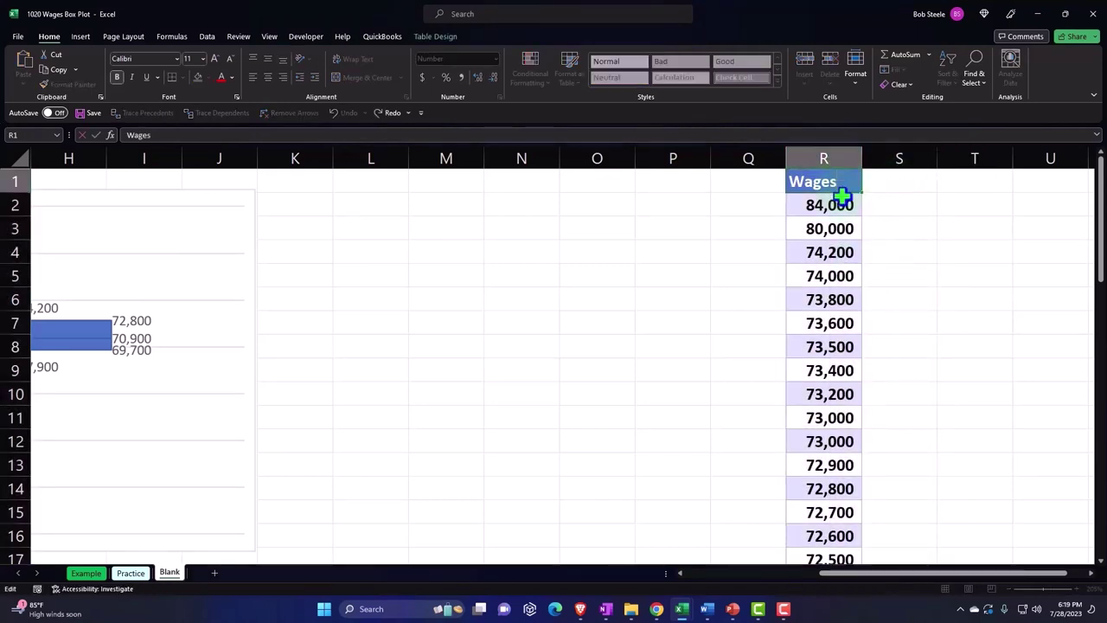
type("1")
key("Tab")
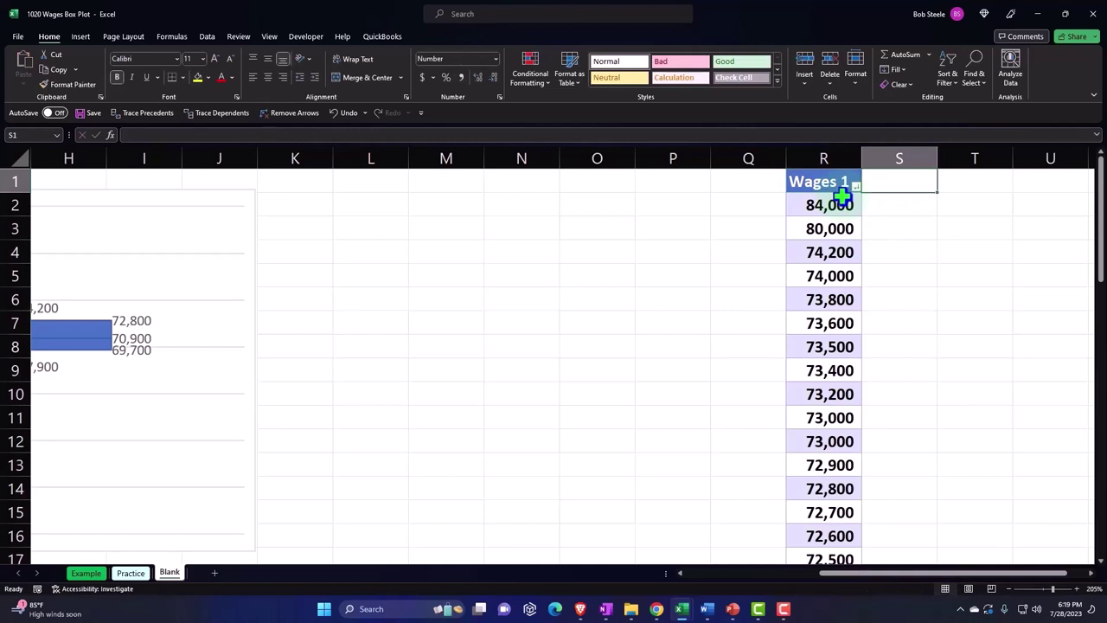
type("Wages")
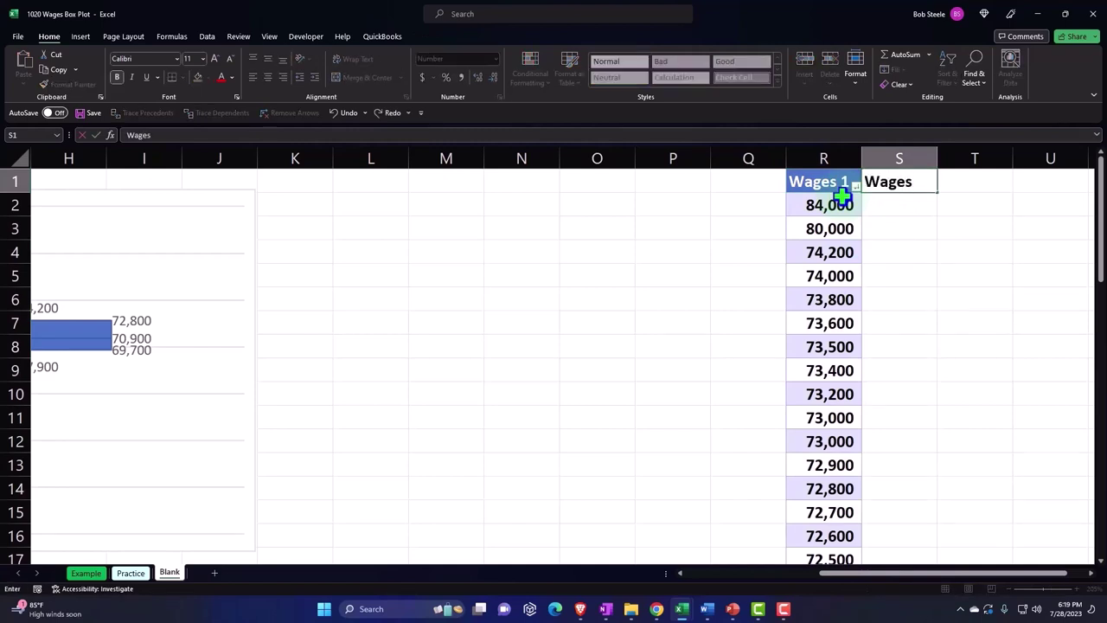
type(" 2")
key("Return")
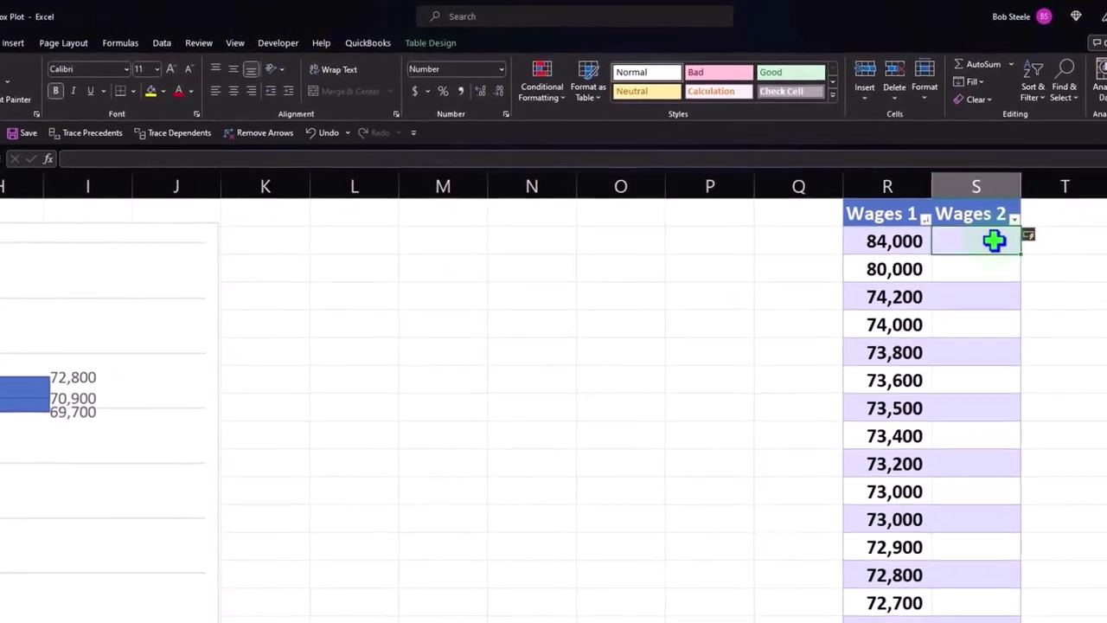
Fill the Wages 2 column with the formula =[@[Wages 1]]*1.1
type("=")
key("Left")
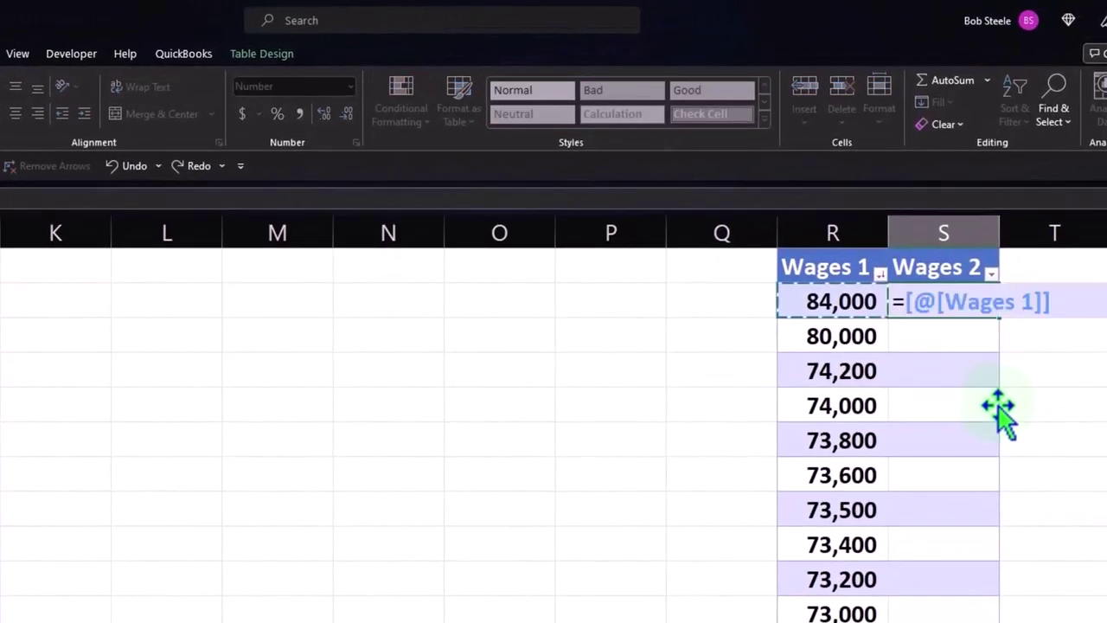
type("*")
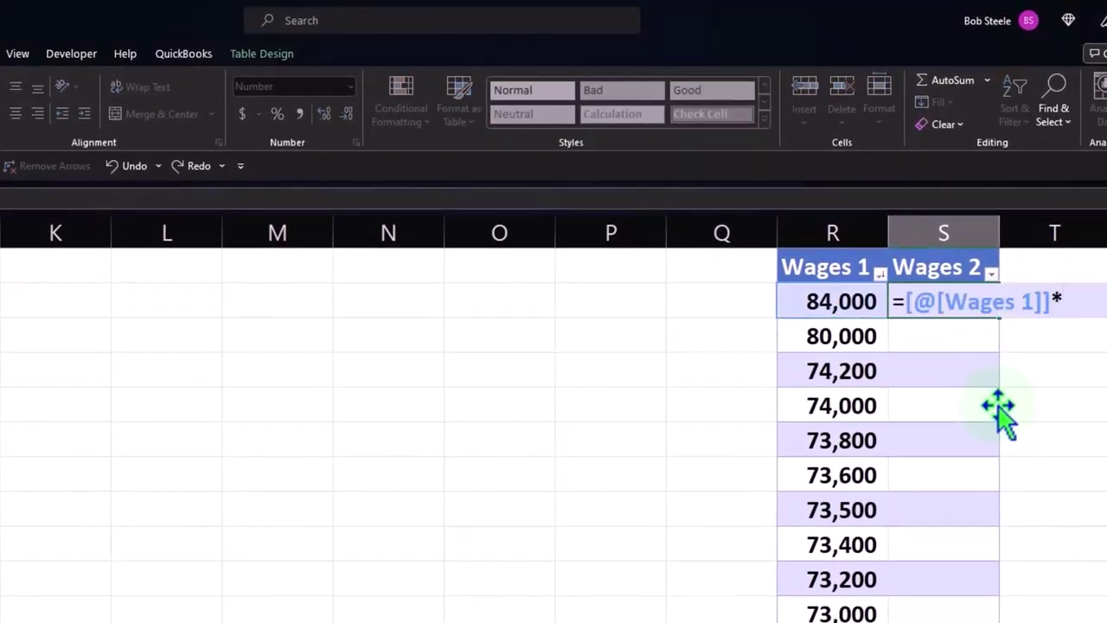
type("1.1")
key("Return")
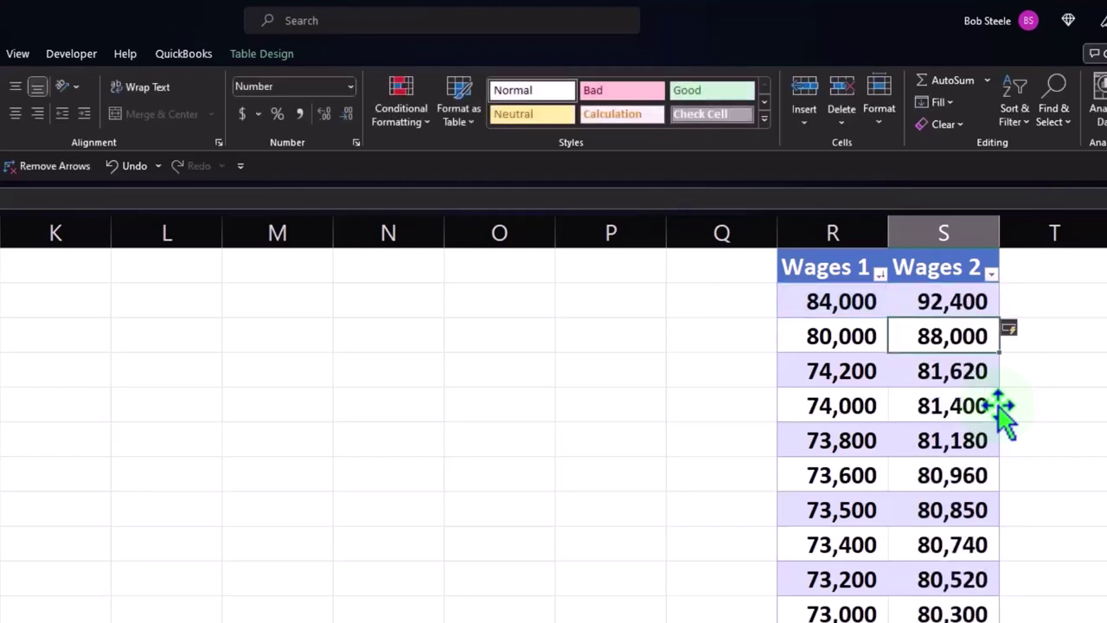
Check the formulas in several Wages 2 cells and look through the calculated values down the table
double_click(966, 476)
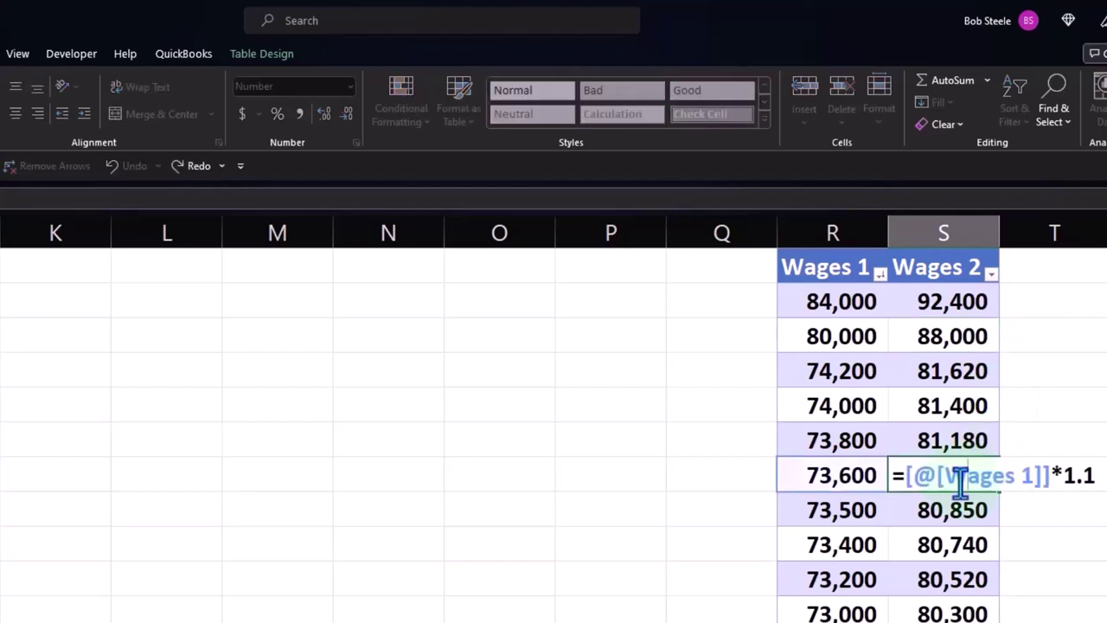
key("Return")
double_click(956, 544)
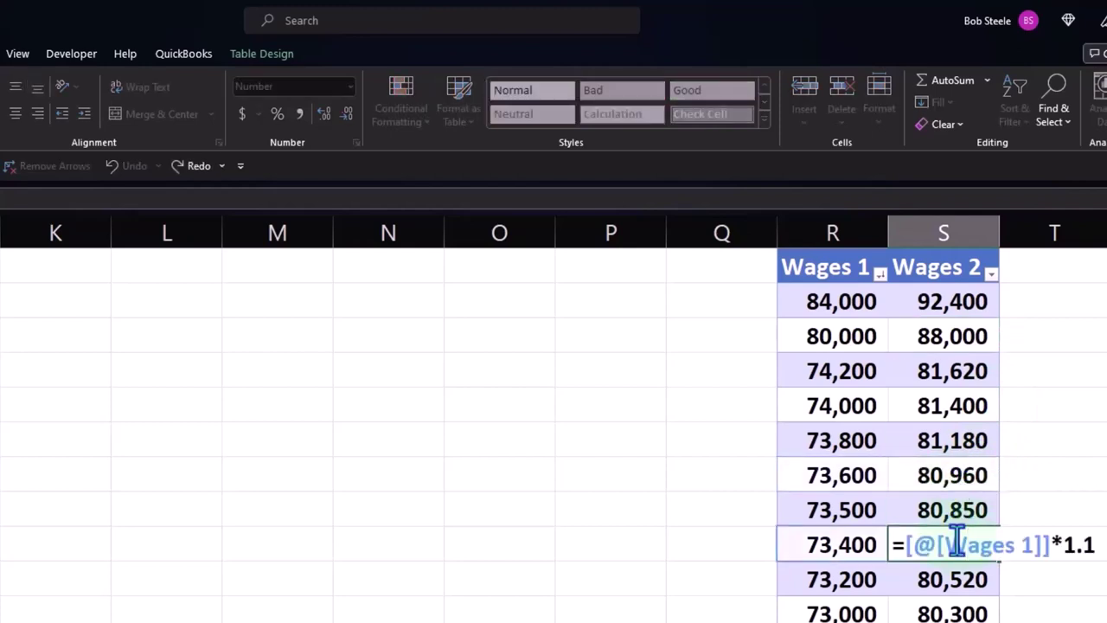
key("Return")
scroll(957, 542, "down", 10)
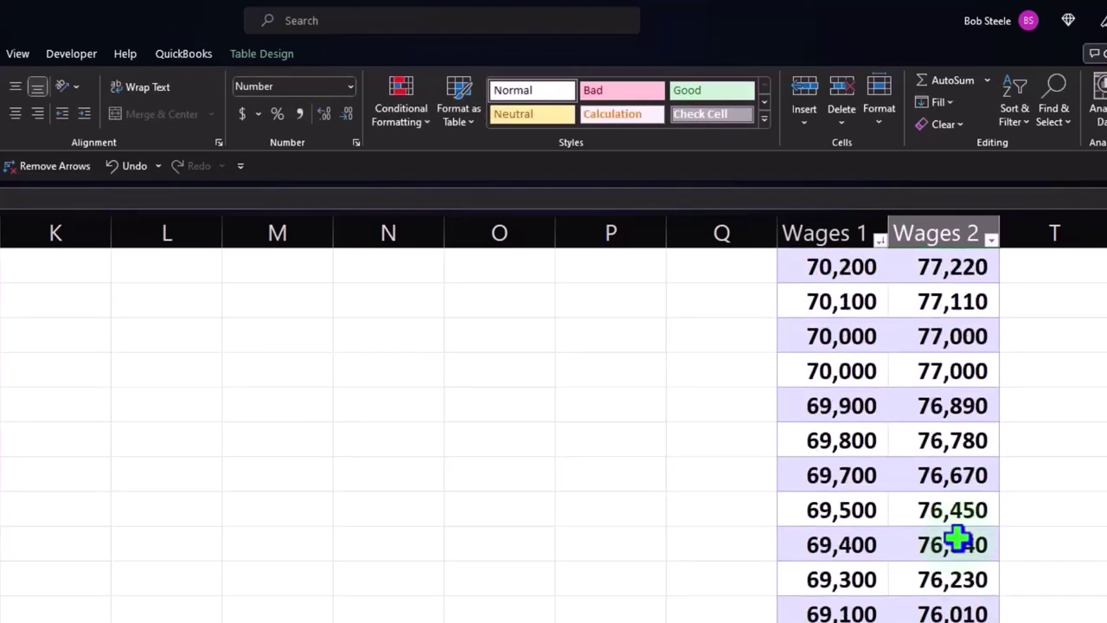
scroll(957, 541, "down", 2)
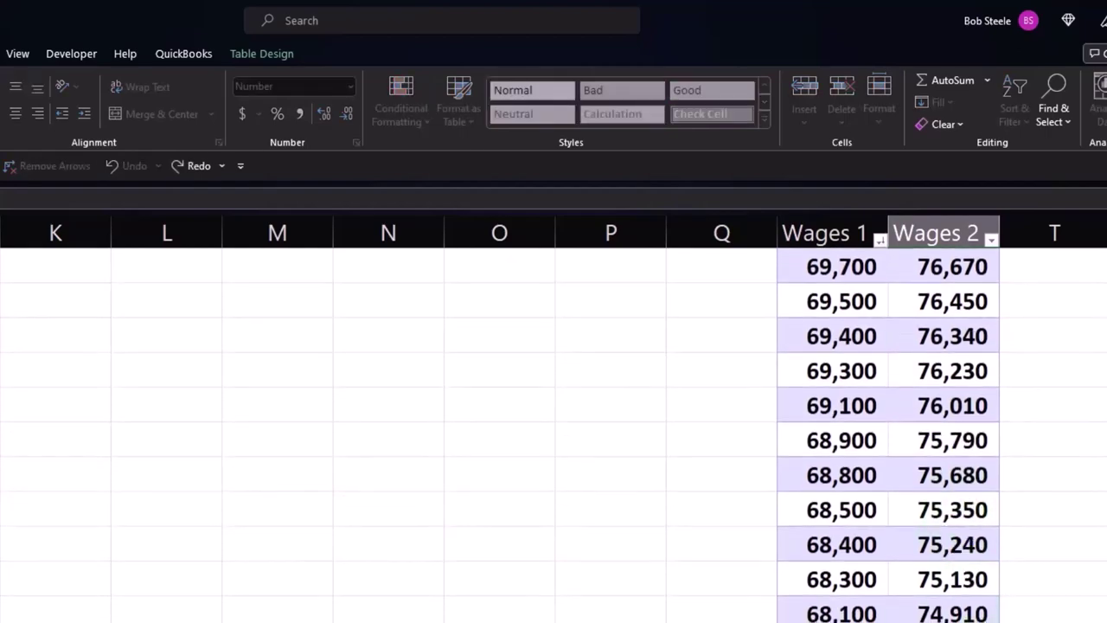
scroll(934, 510, "up", 9)
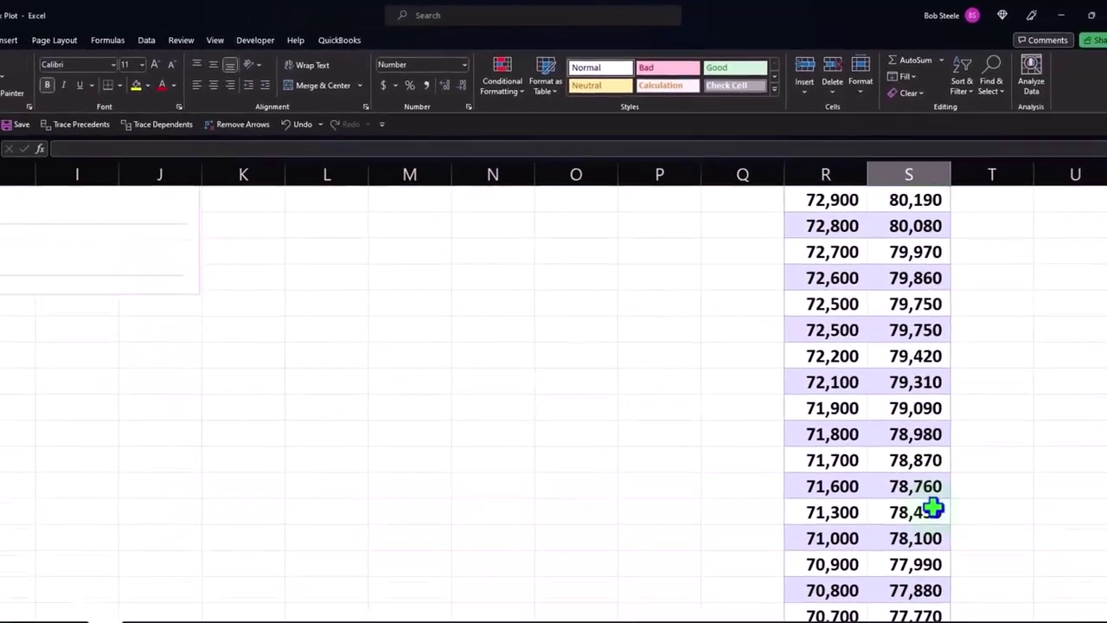
scroll(934, 510, "up", 4)
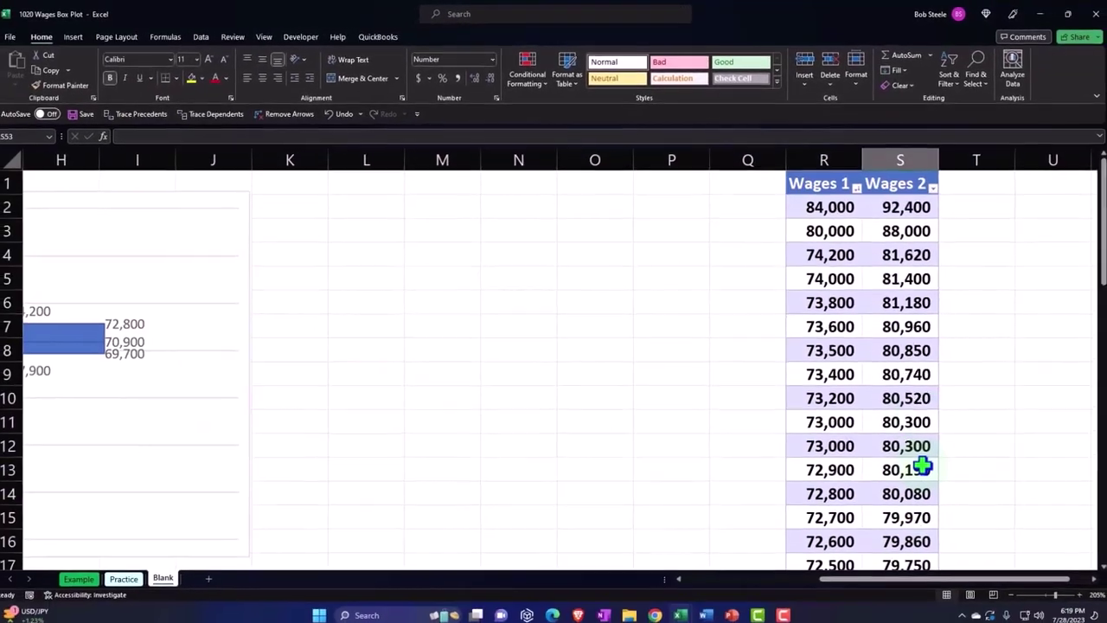
Insert a Box and Whisker chart from the Wages 1 and Wages 2 table columns in R and S, including their headers
left_click(979, 356)
key("Right")
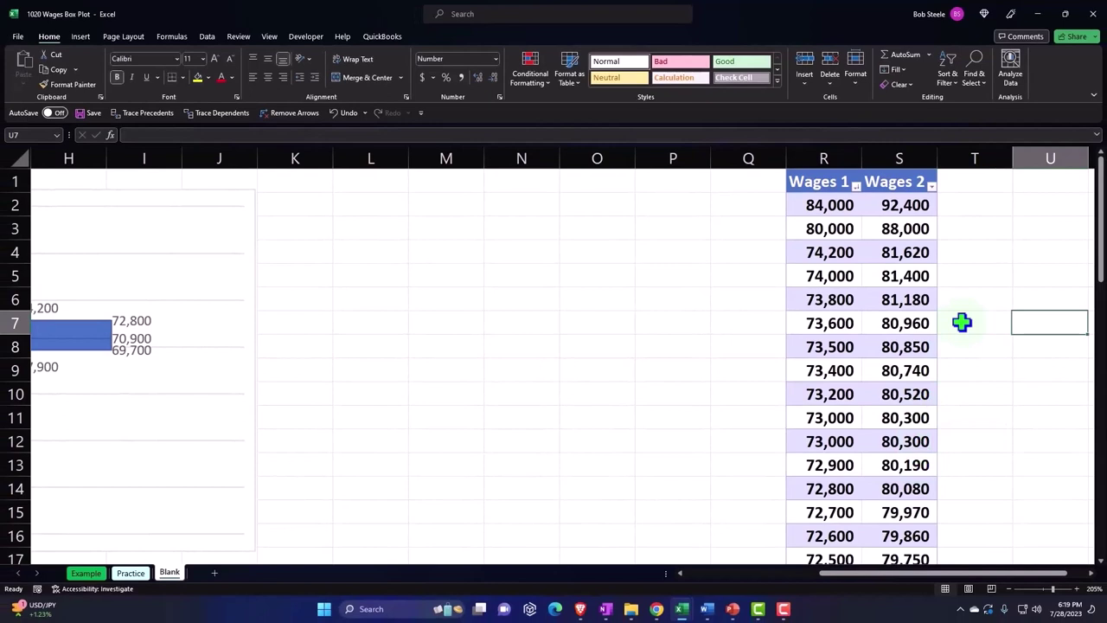
key("Right")
key("Right")
key("Right")
key("Right")
key("Right")
key("Right")
key("Right")
key("Right")
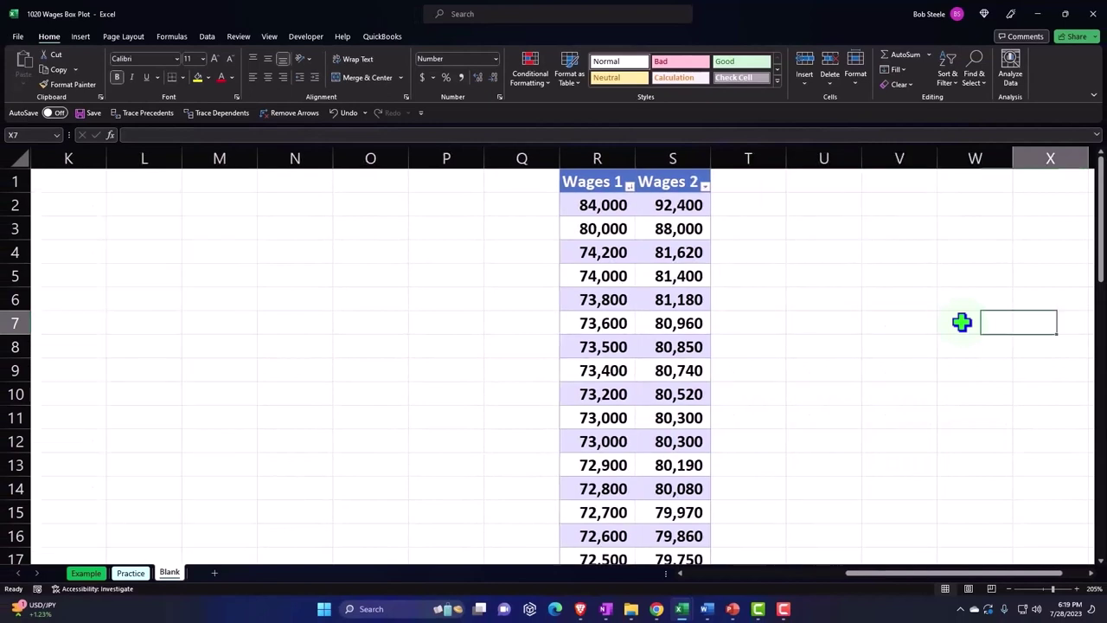
key("Right")
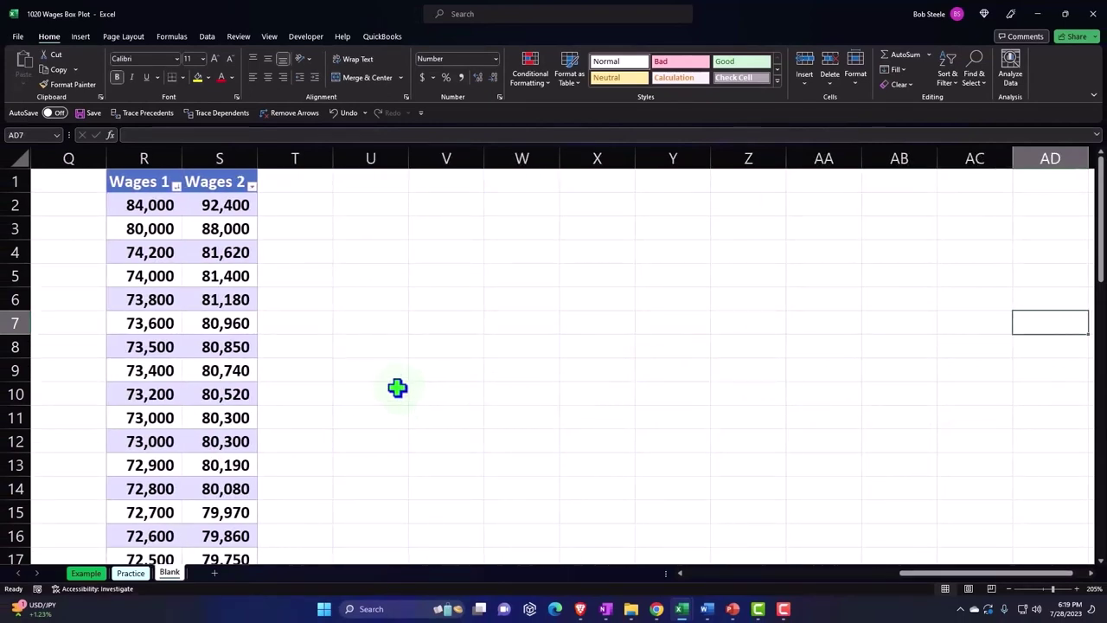
left_click_drag(143, 178, 194, 313)
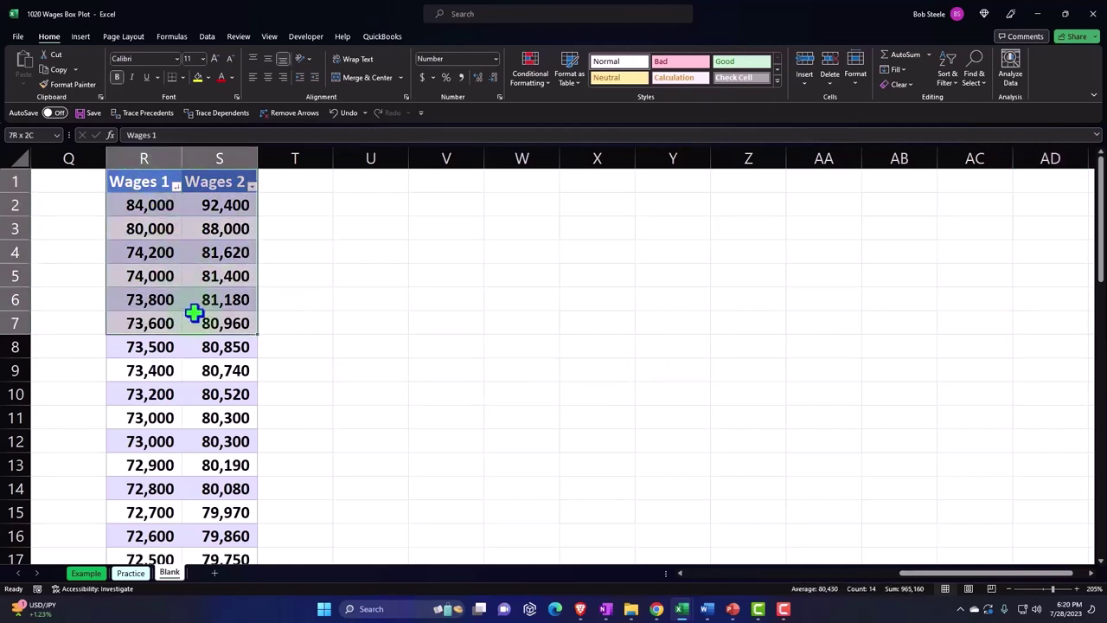
left_click(146, 159)
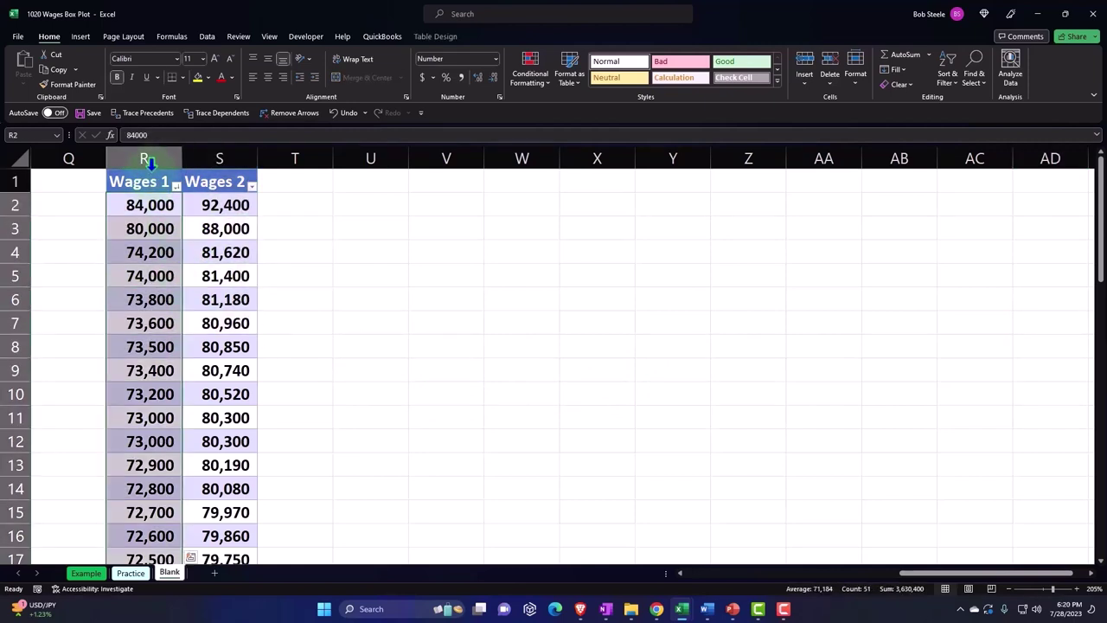
left_click_drag(146, 159, 188, 168)
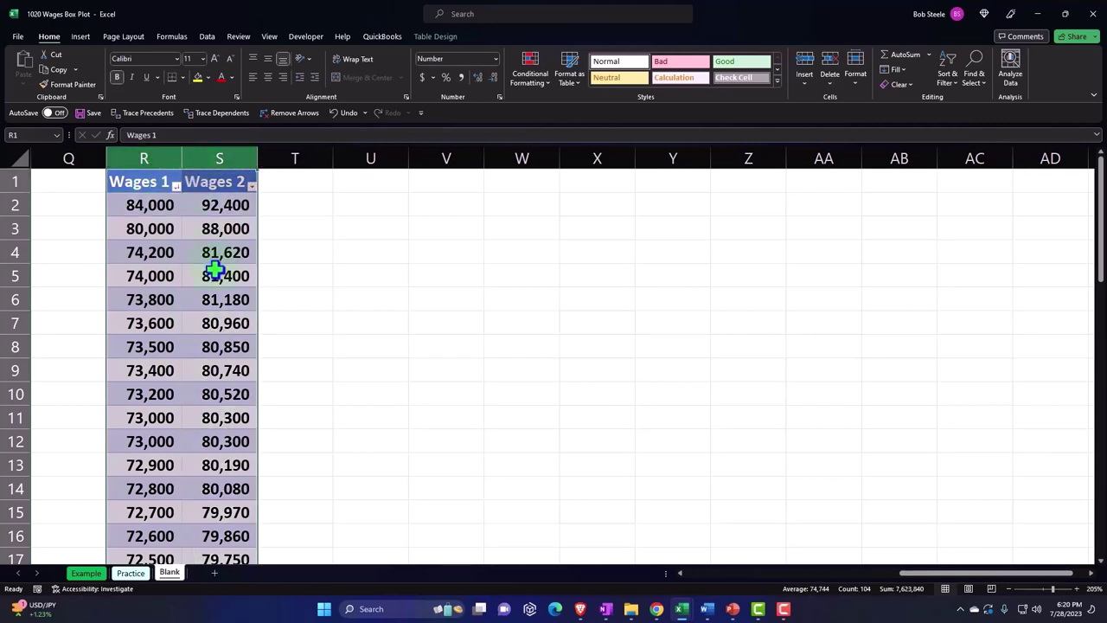
scroll(214, 271, "down", 20)
scroll(211, 361, "up", 20)
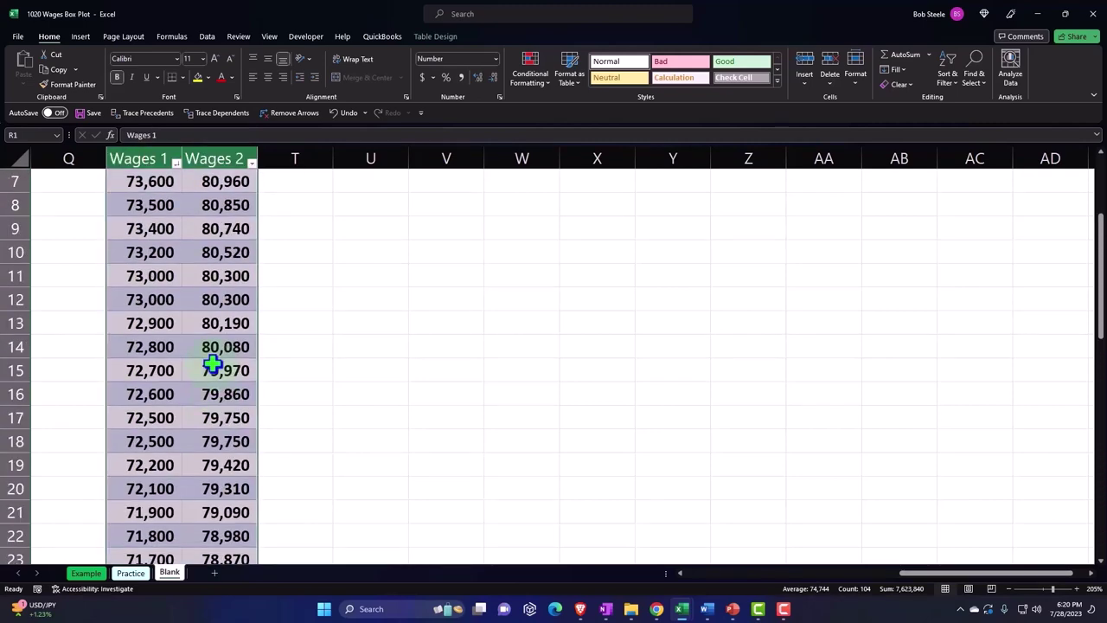
scroll(211, 364, "up", 2)
left_click_drag(141, 178, 210, 521)
scroll(228, 413, "up", 6)
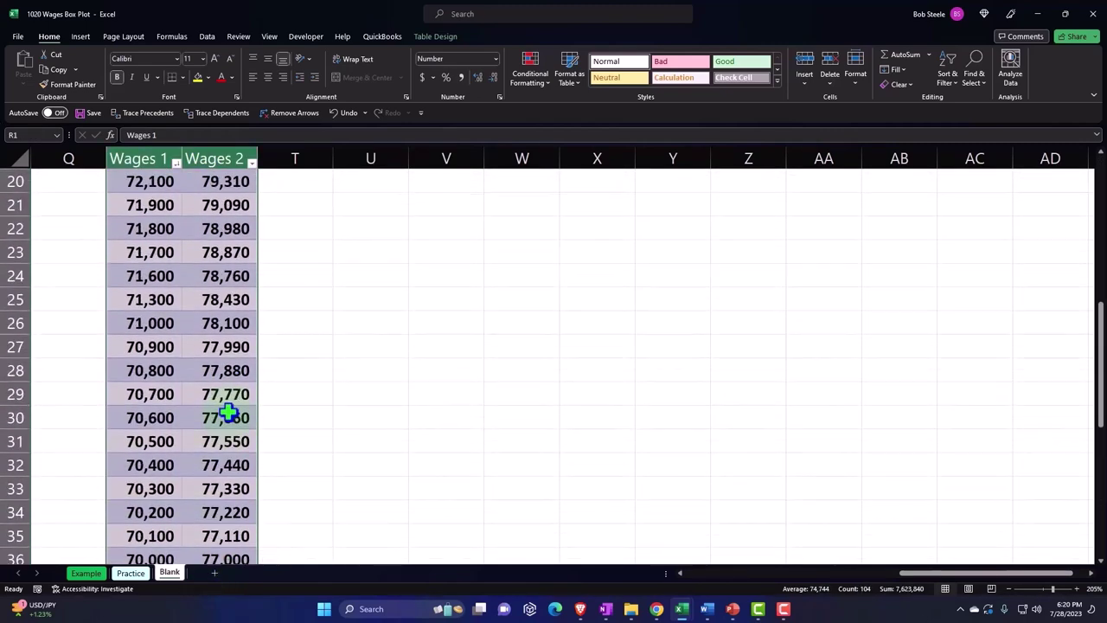
scroll(227, 413, "up", 6)
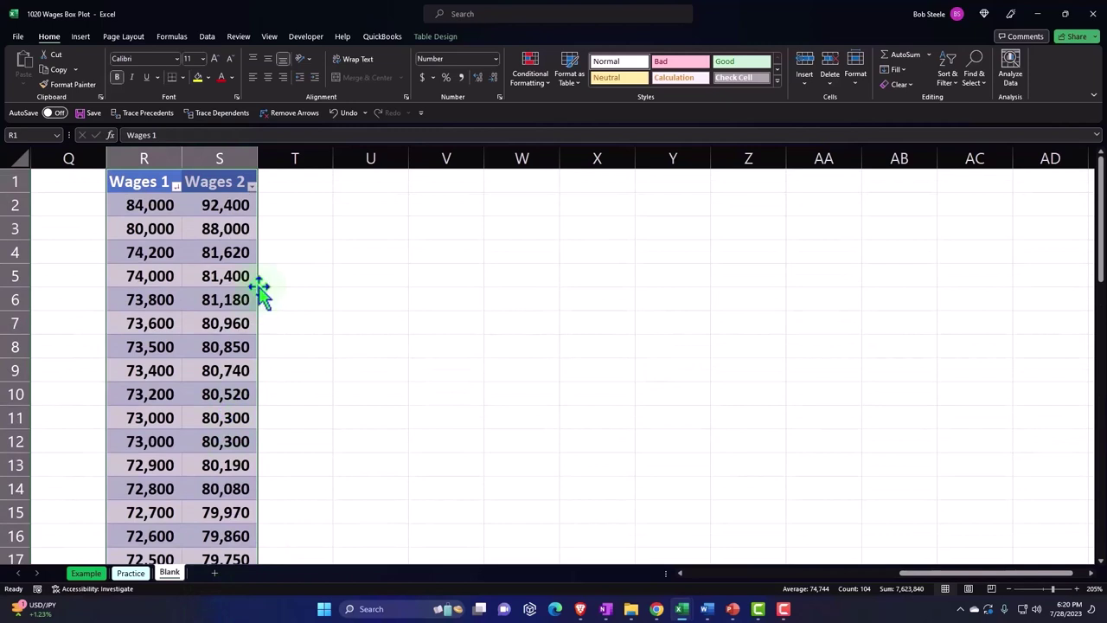
left_click(80, 36)
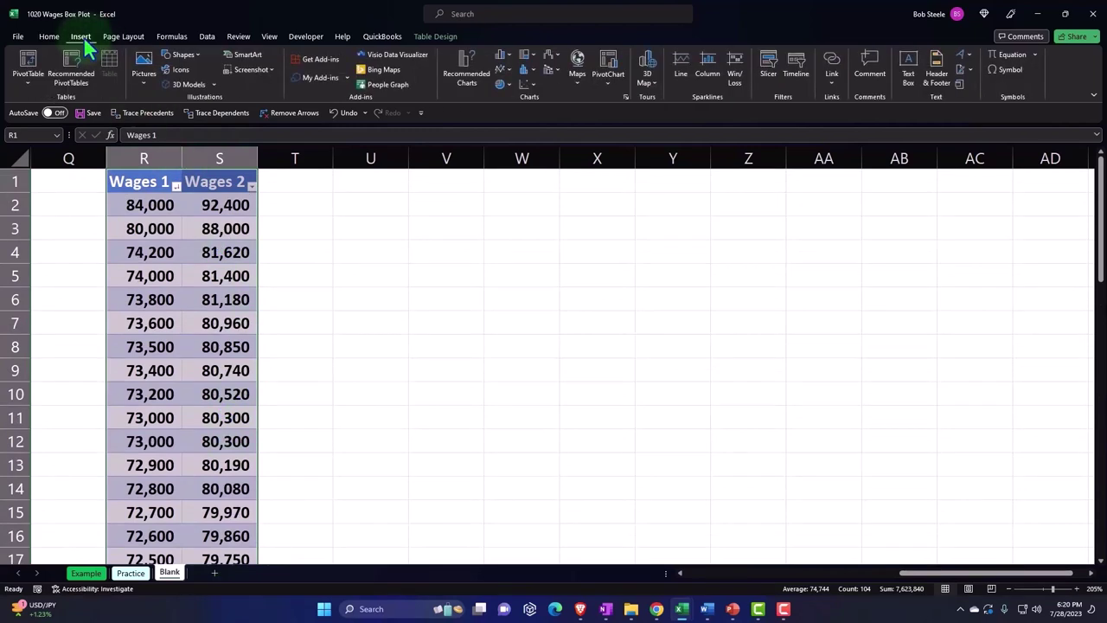
left_click(535, 72)
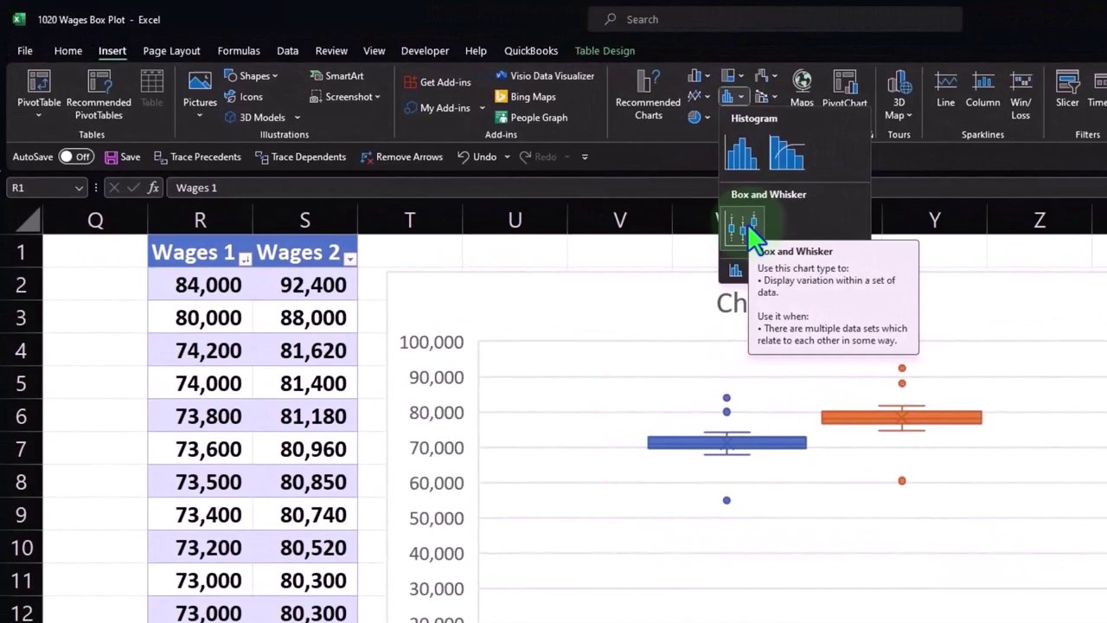
left_click(721, 220)
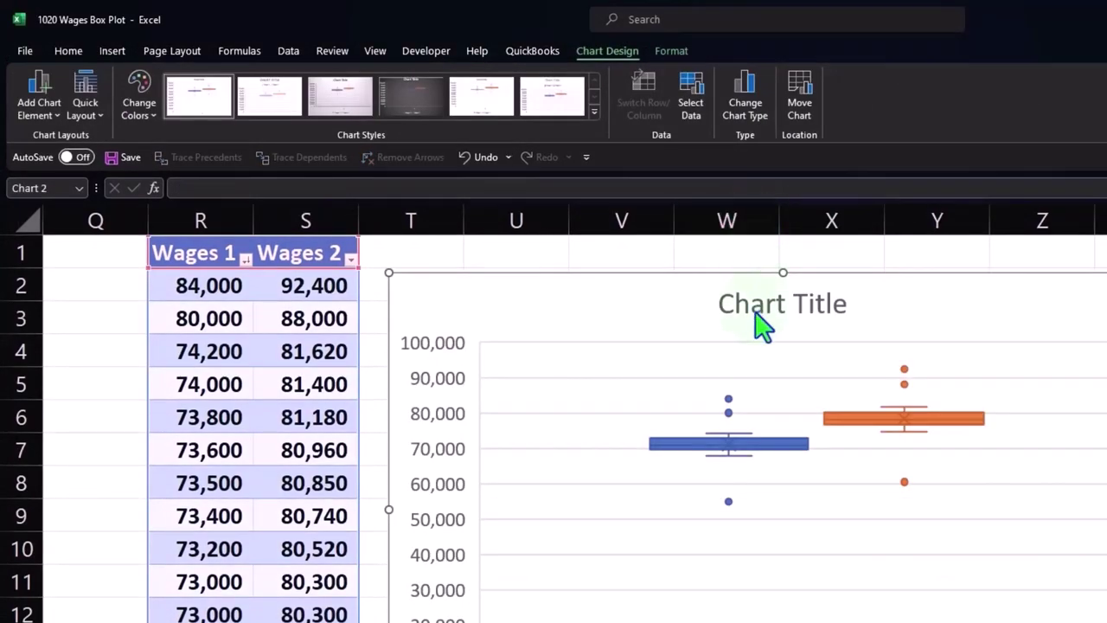
Delete the title from the new two-series box plot
left_click(726, 301)
key("Escape")
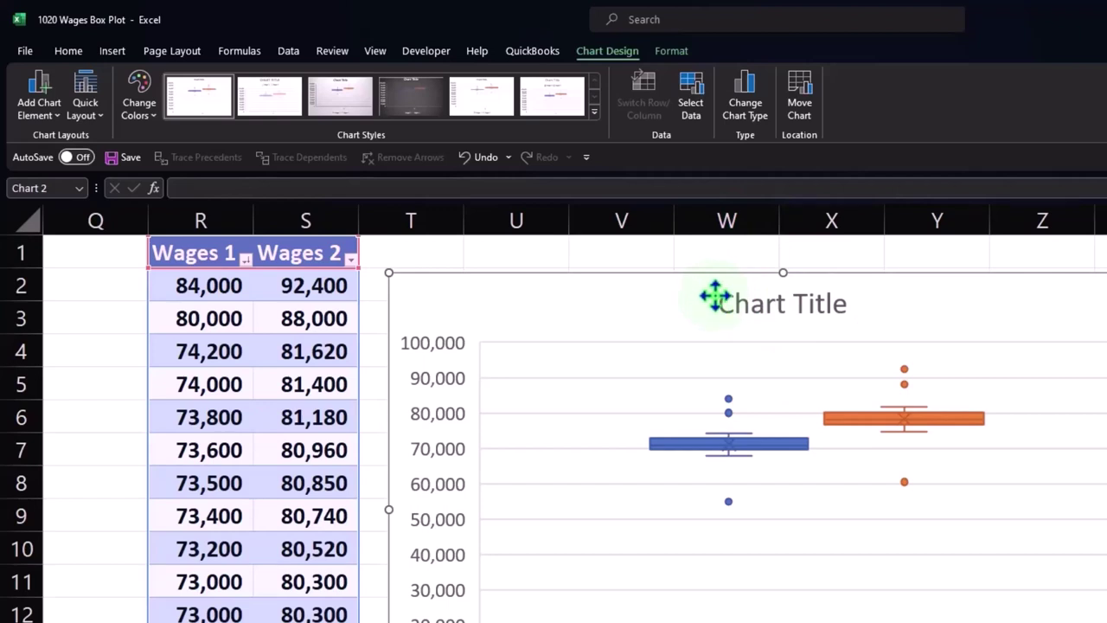
left_click(732, 303)
key("Delete")
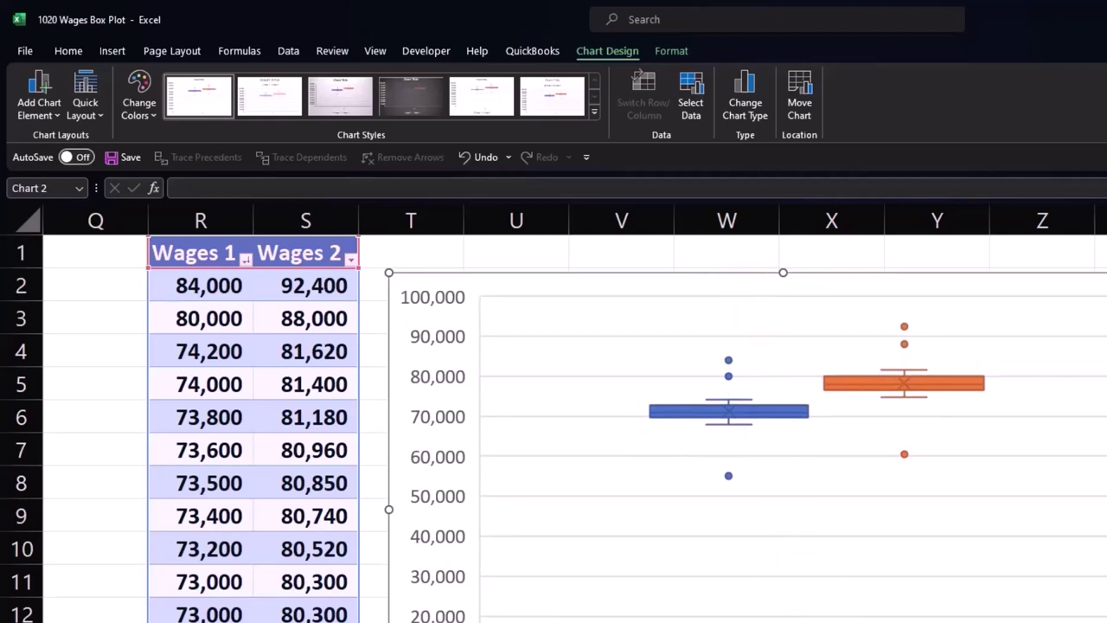
key("Delete")
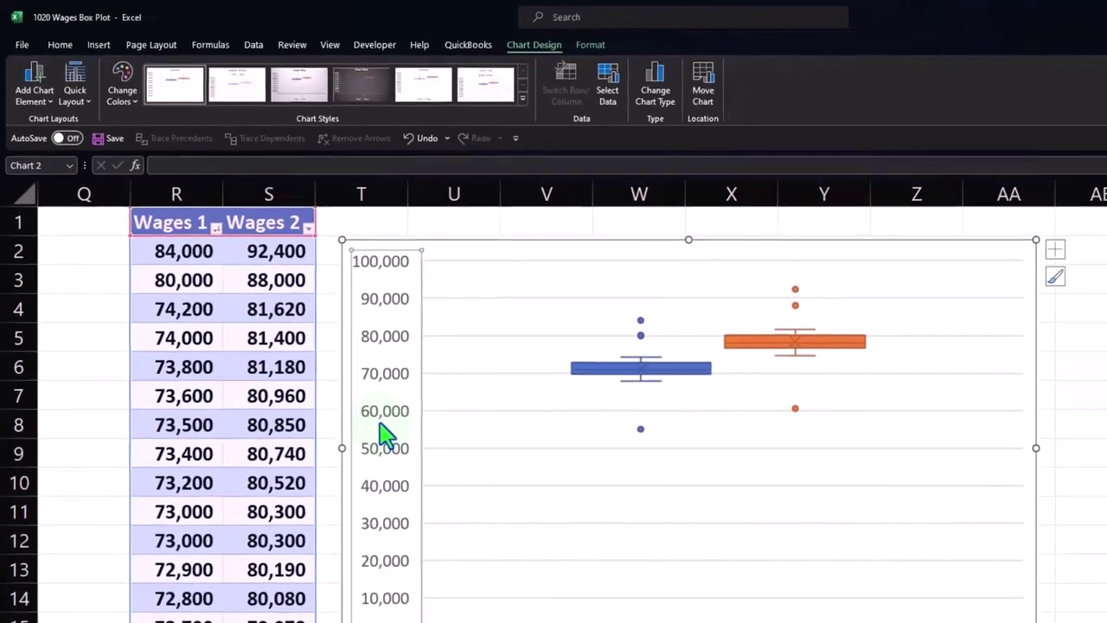
Set the vertical axis bounds to a minimum of 55000 and a maximum of 95000, and widen the chart slightly
double_click(436, 493)
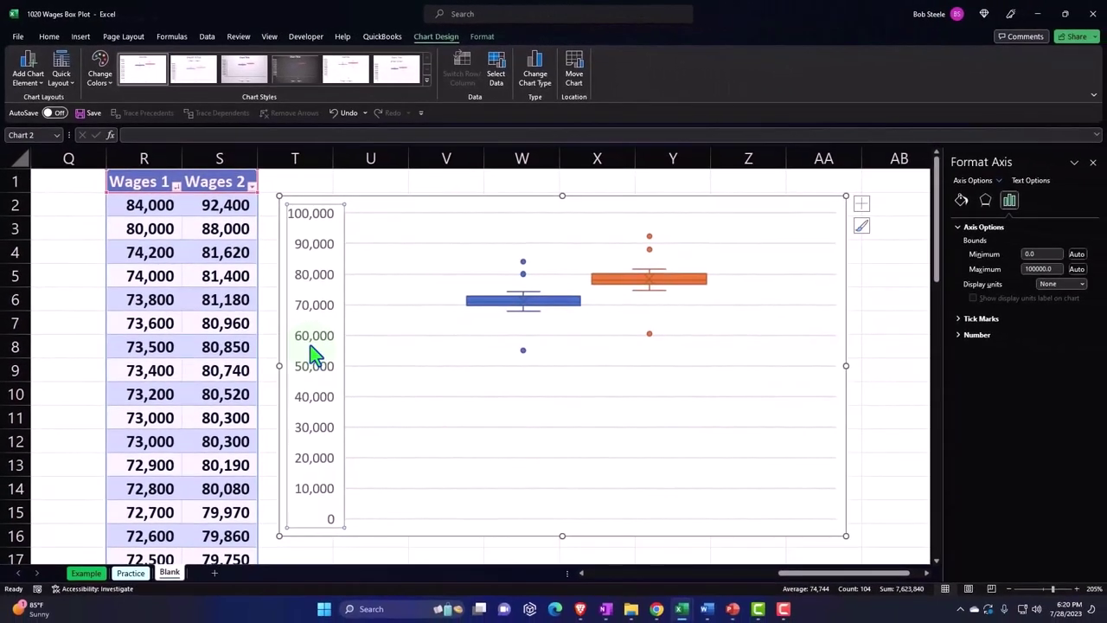
left_click(1038, 269)
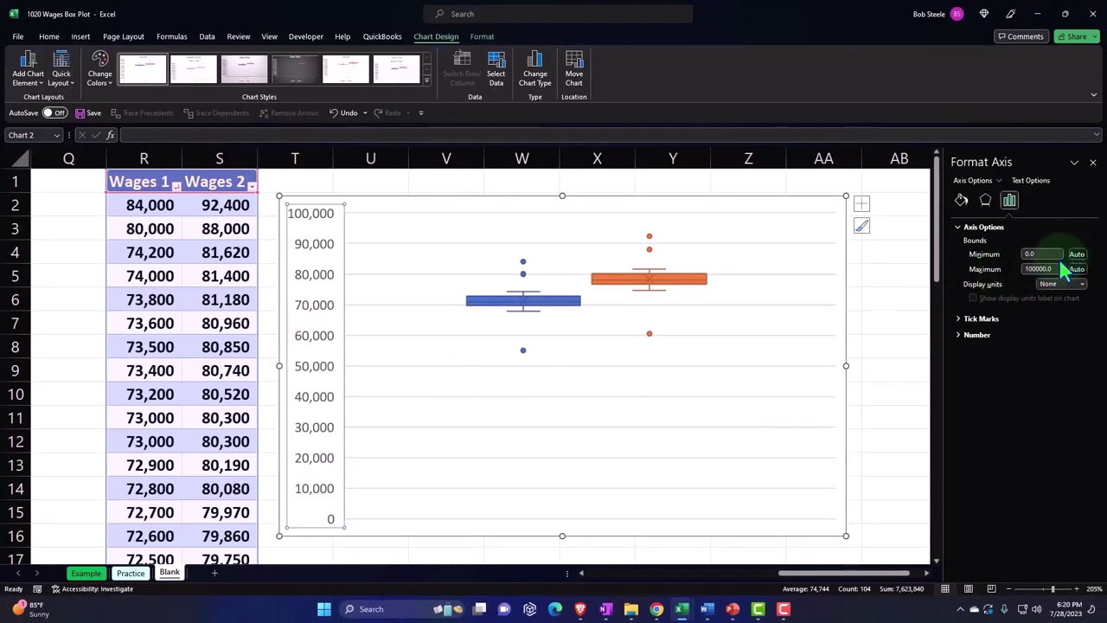
left_click(1037, 254)
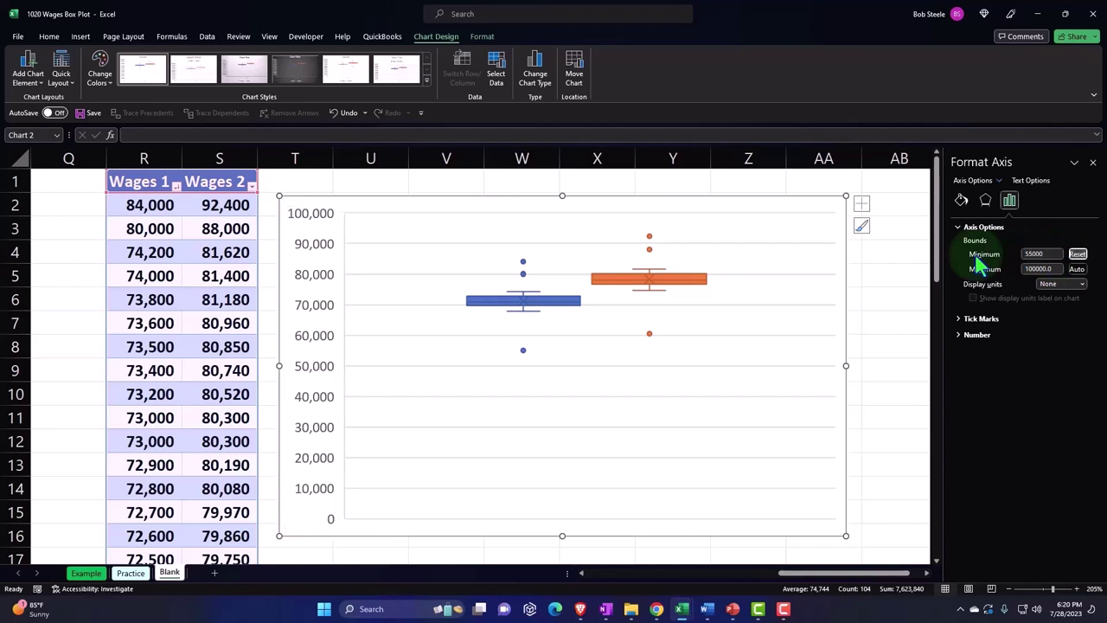
key("Return")
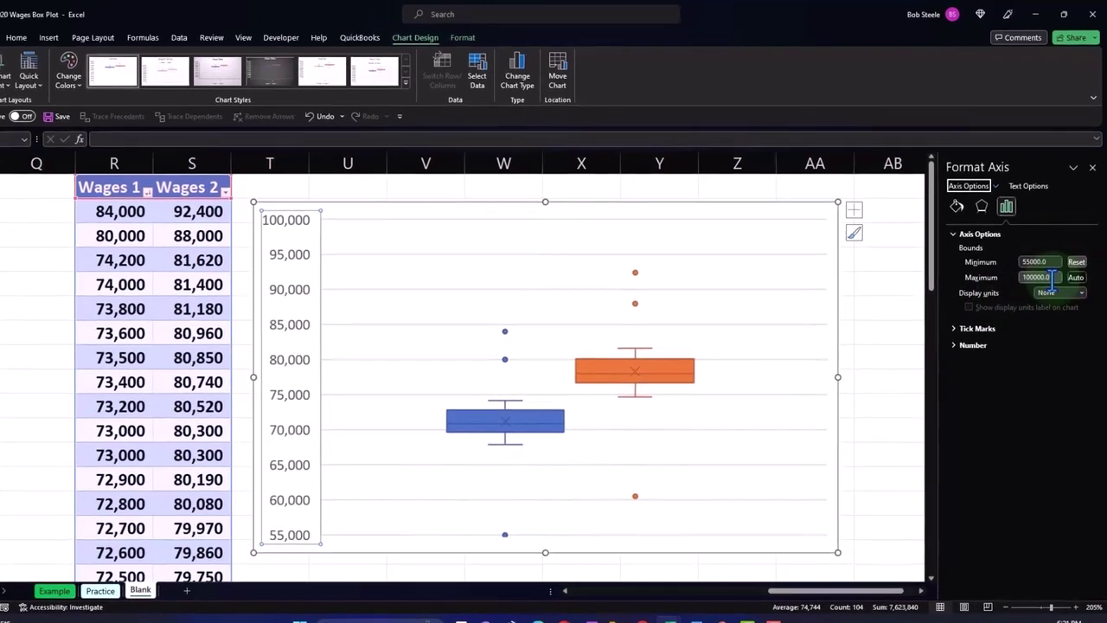
left_click(1054, 269)
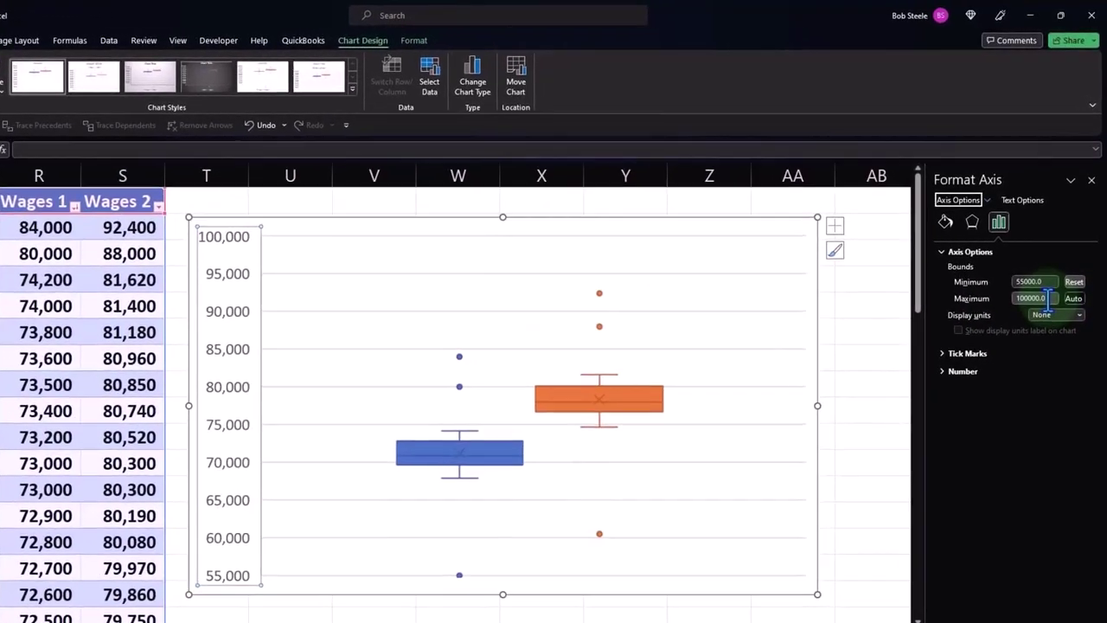
type("95")
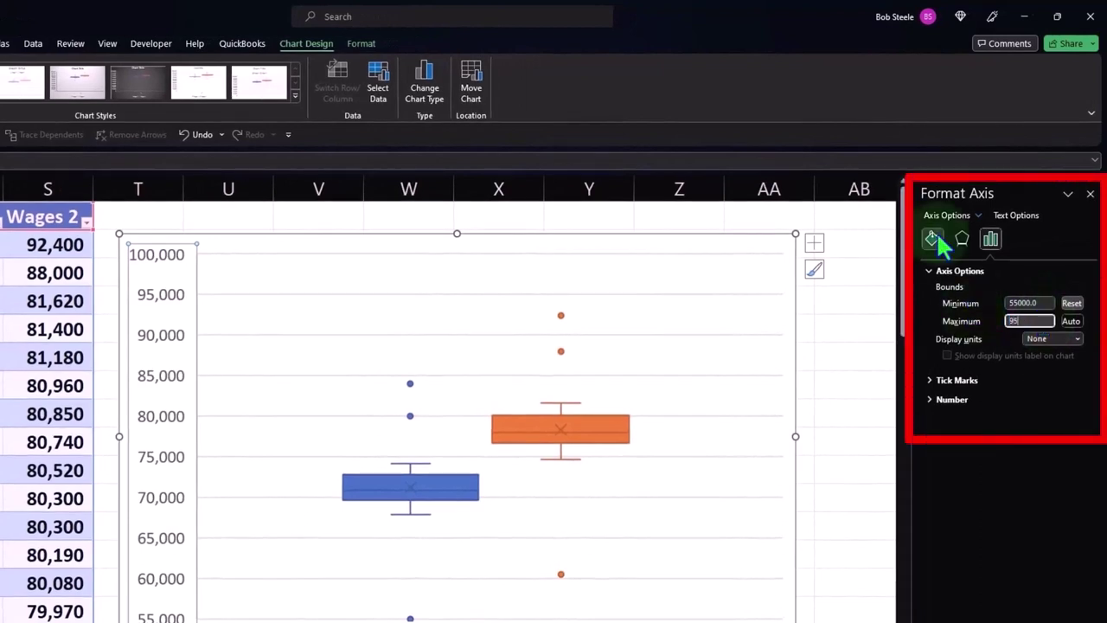
type("000")
key("Return")
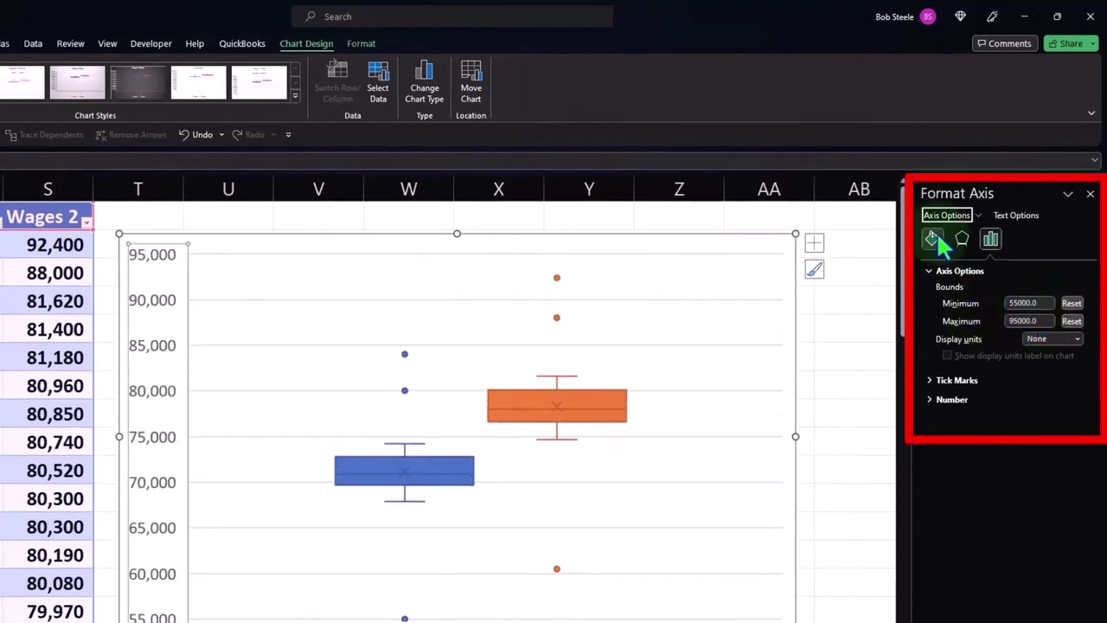
left_click(1091, 195)
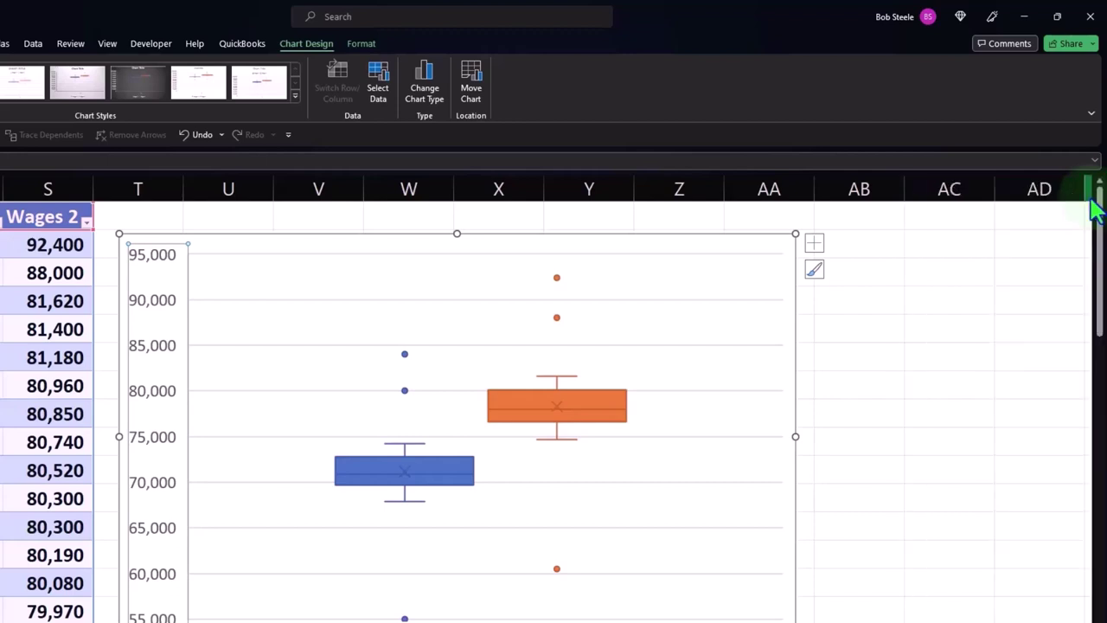
left_click_drag(797, 620, 830, 619)
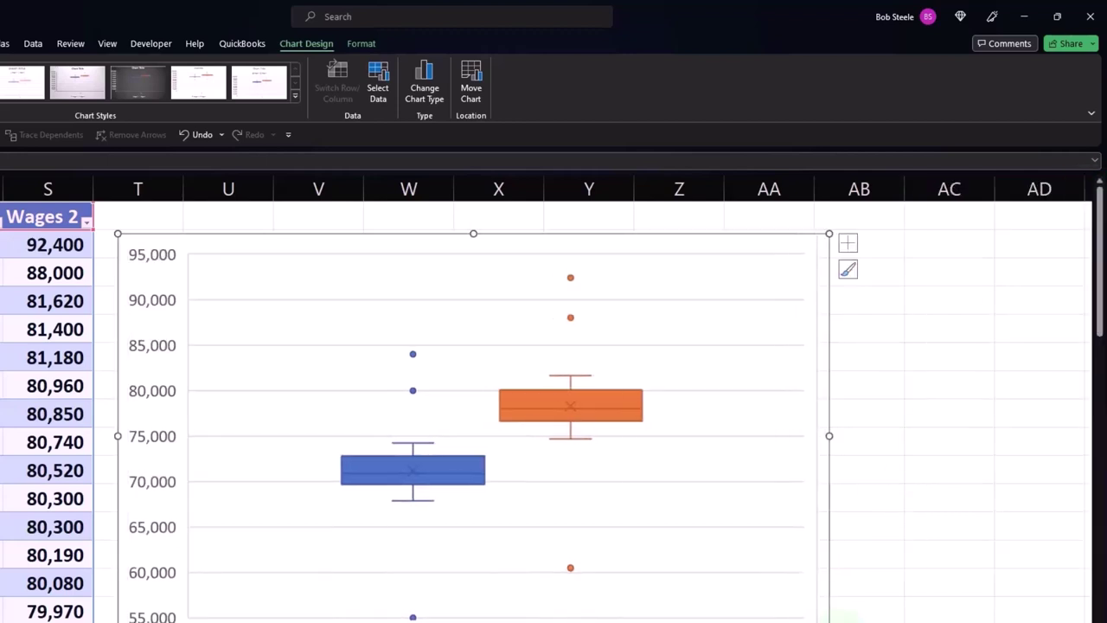
Add axis titles to the chart, keeping only the vertical one and naming it Wages
left_click(847, 244)
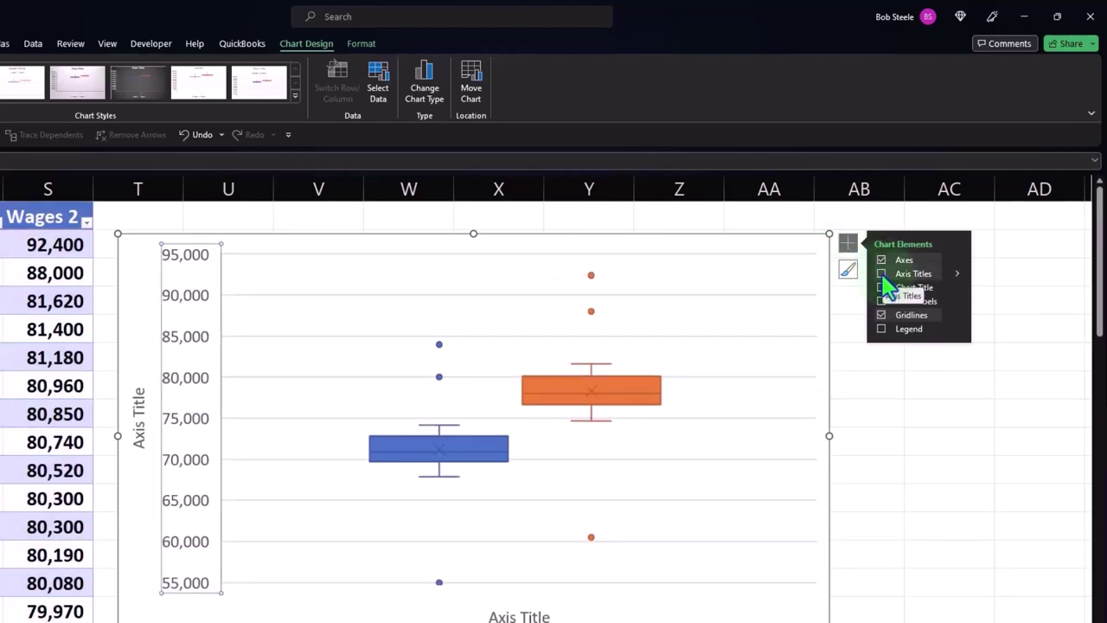
left_click(883, 274)
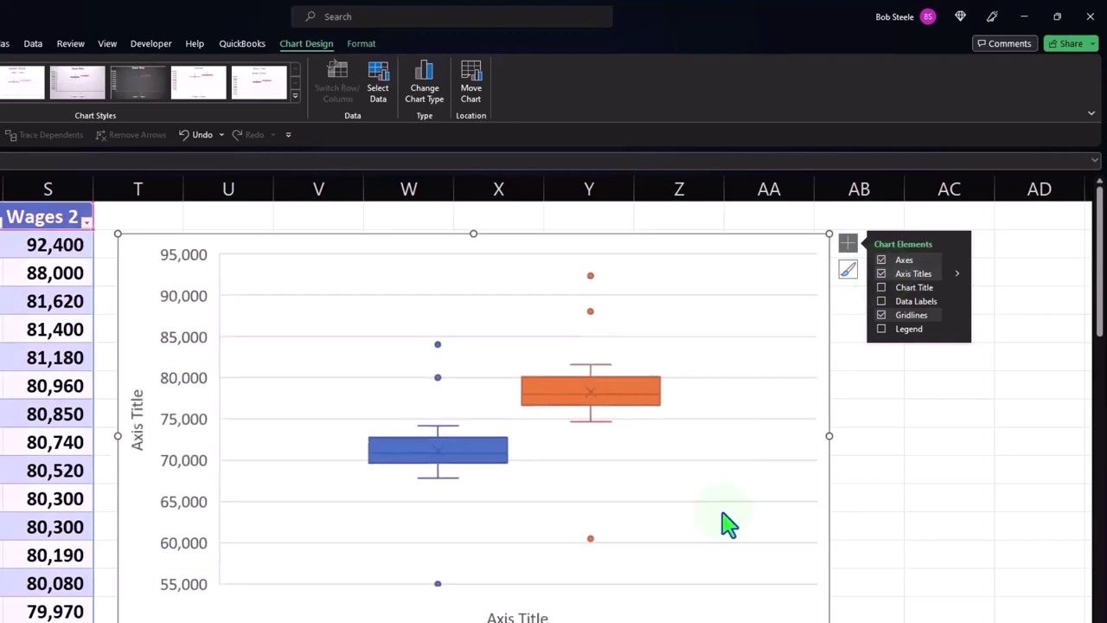
left_click(523, 607)
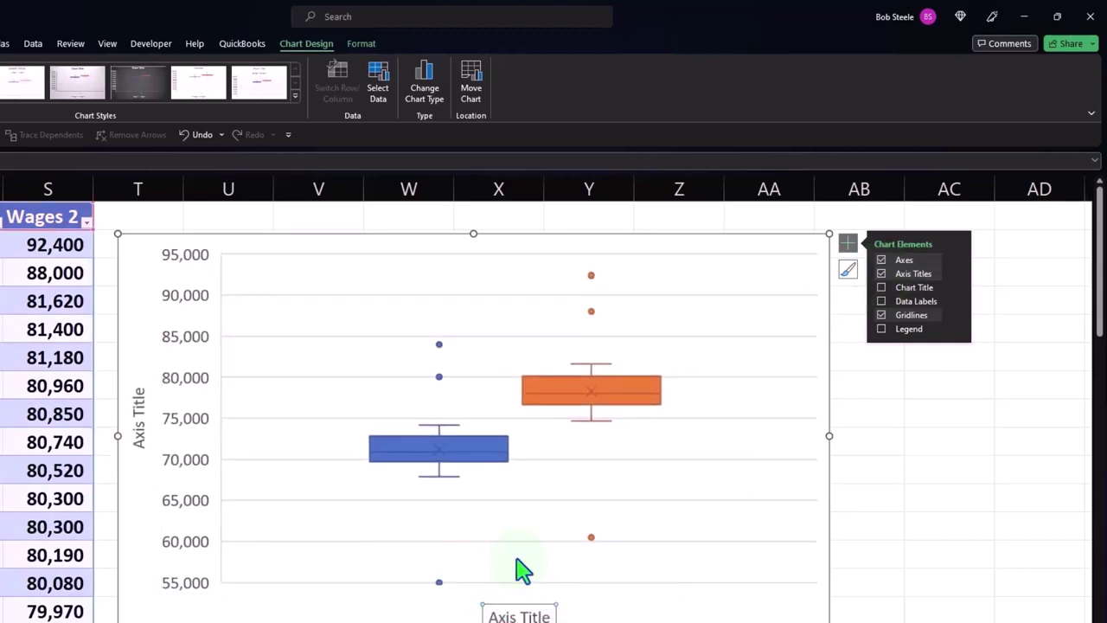
key("Delete")
left_click(146, 428)
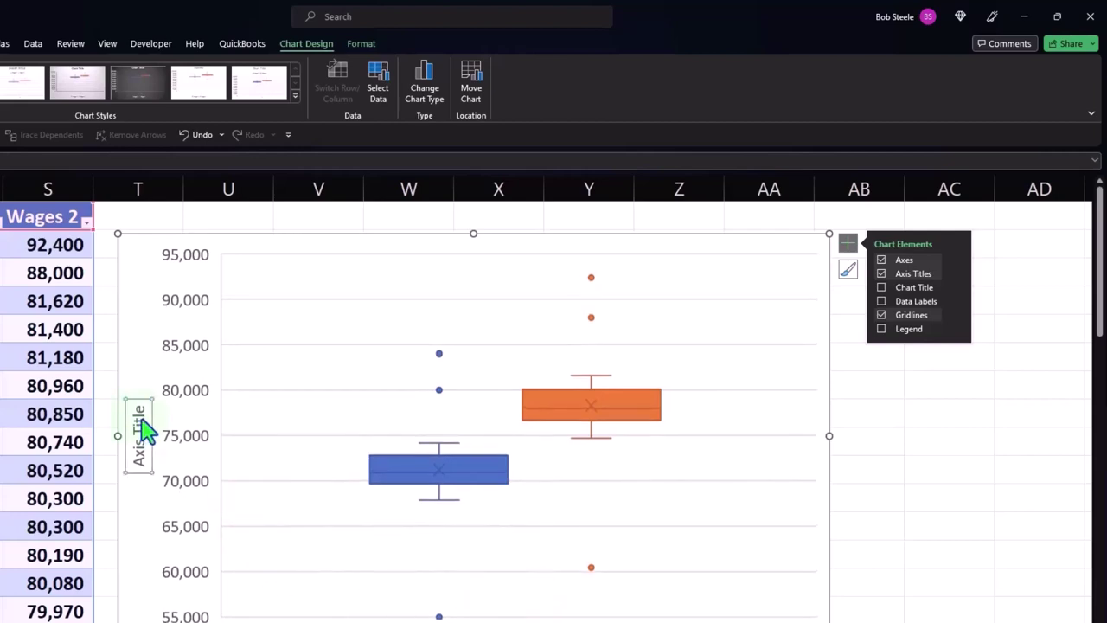
triple_click(145, 428)
type("Wages")
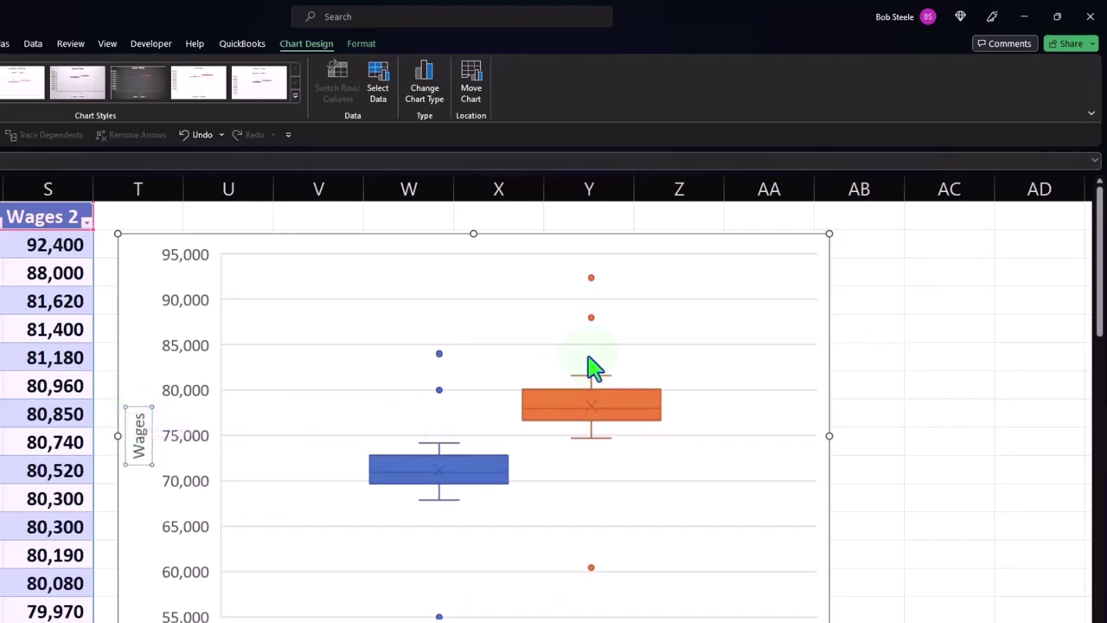
Turn on data labels for both box plot series, leaving the chart title off
left_click(848, 244)
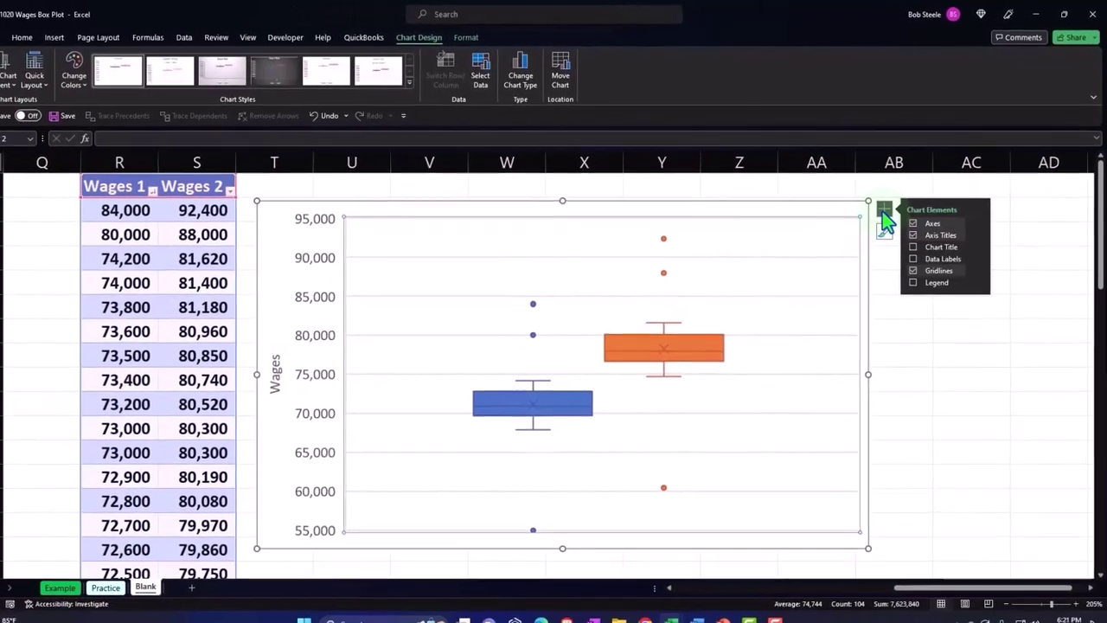
left_click(913, 247)
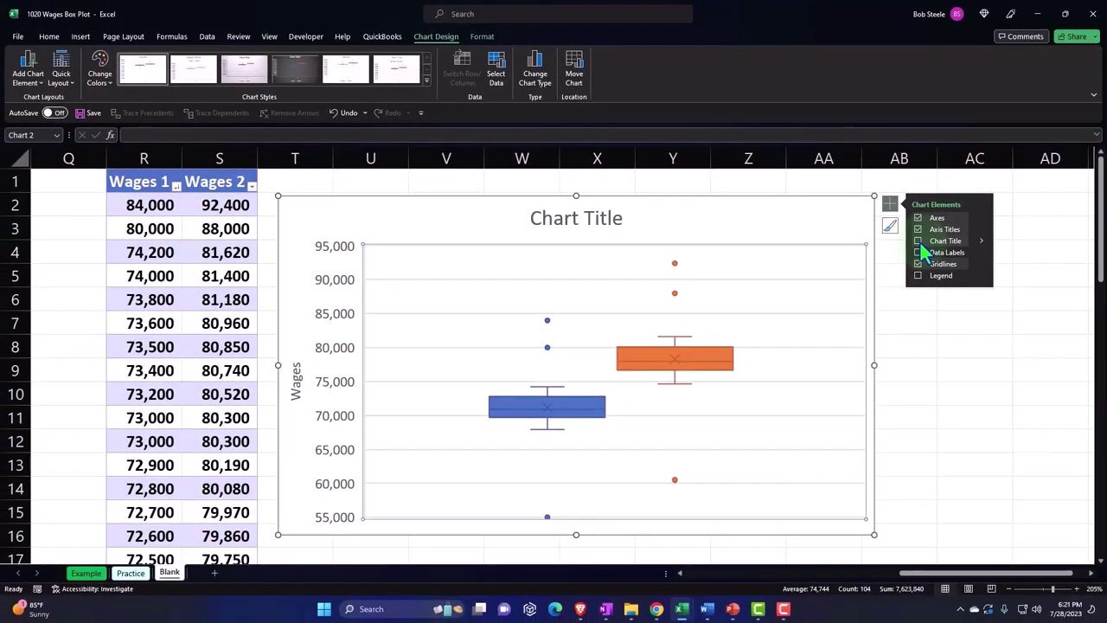
left_click(921, 242)
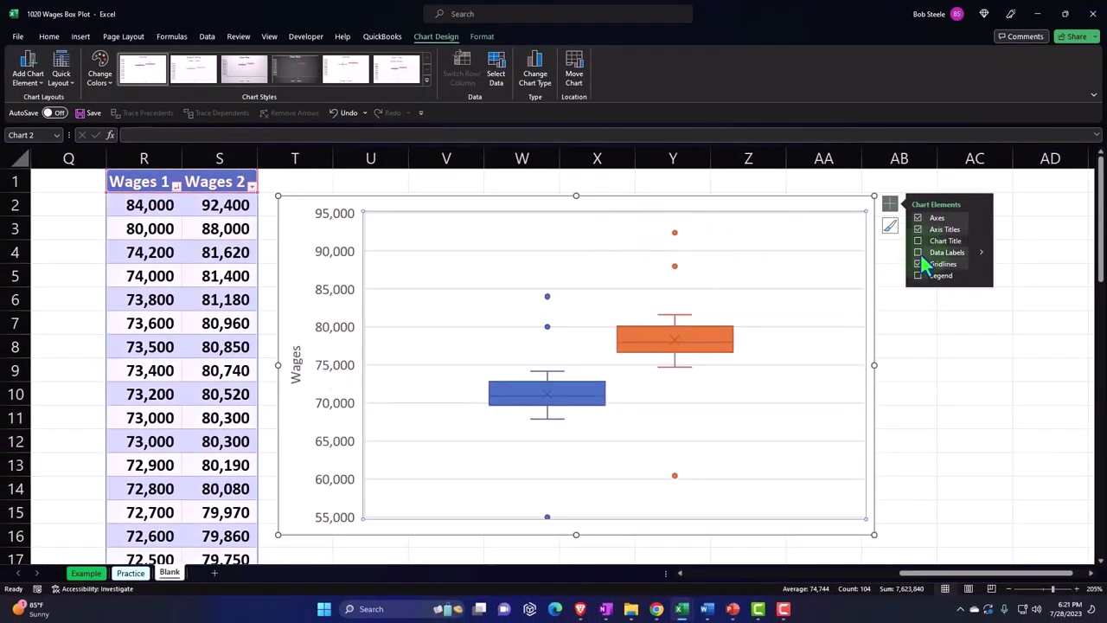
left_click(917, 252)
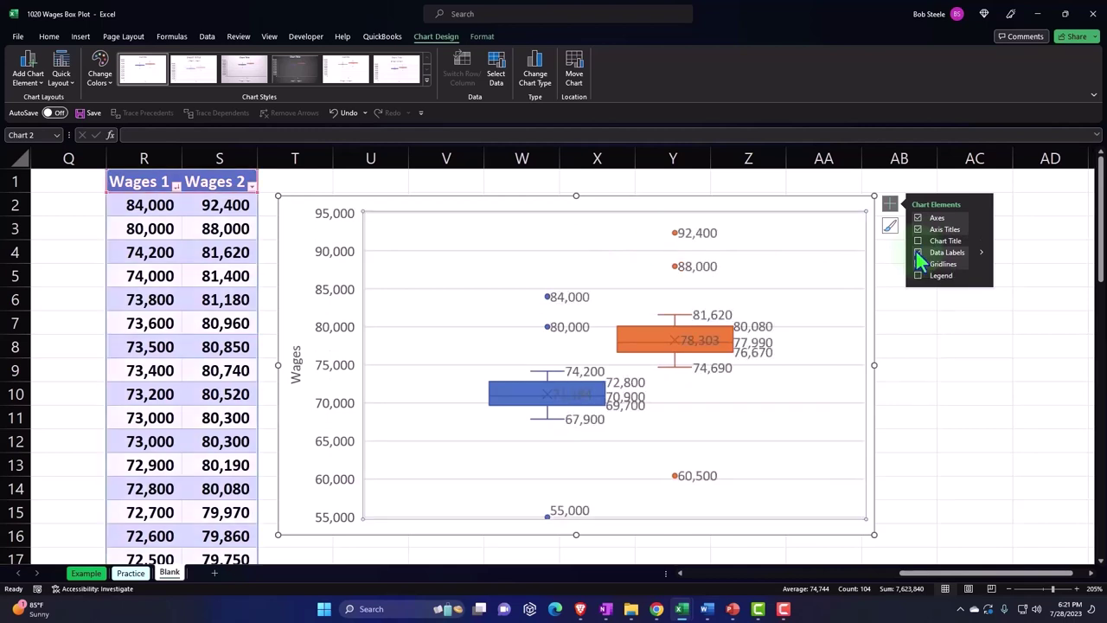
Add a legend to the chart and place it to the right of the plot area
left_click(918, 275)
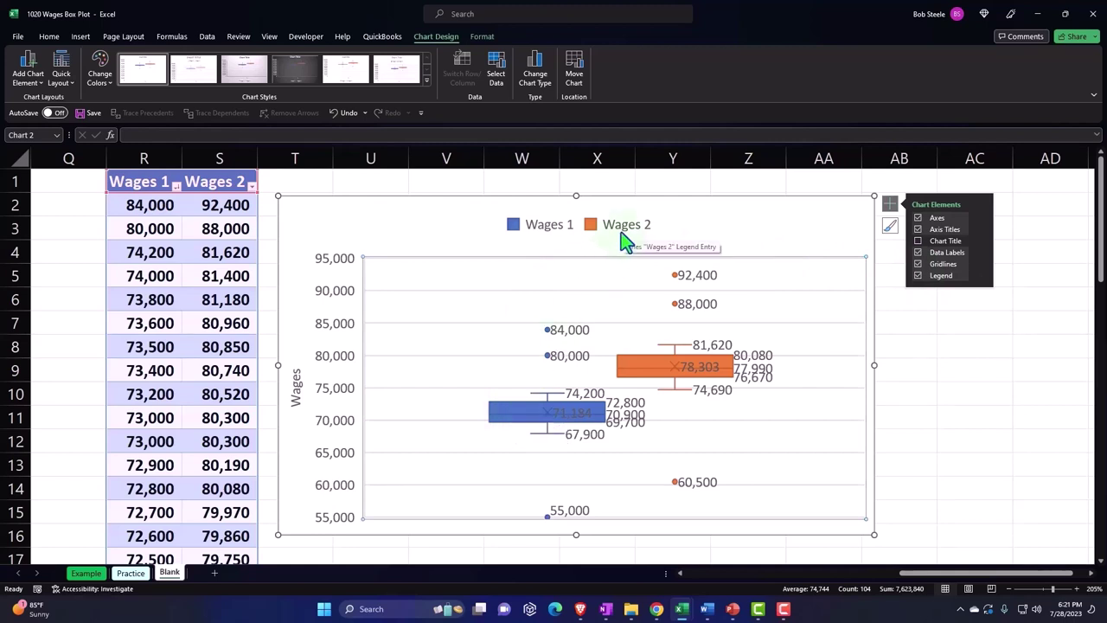
left_click(982, 275)
left_click(1010, 281)
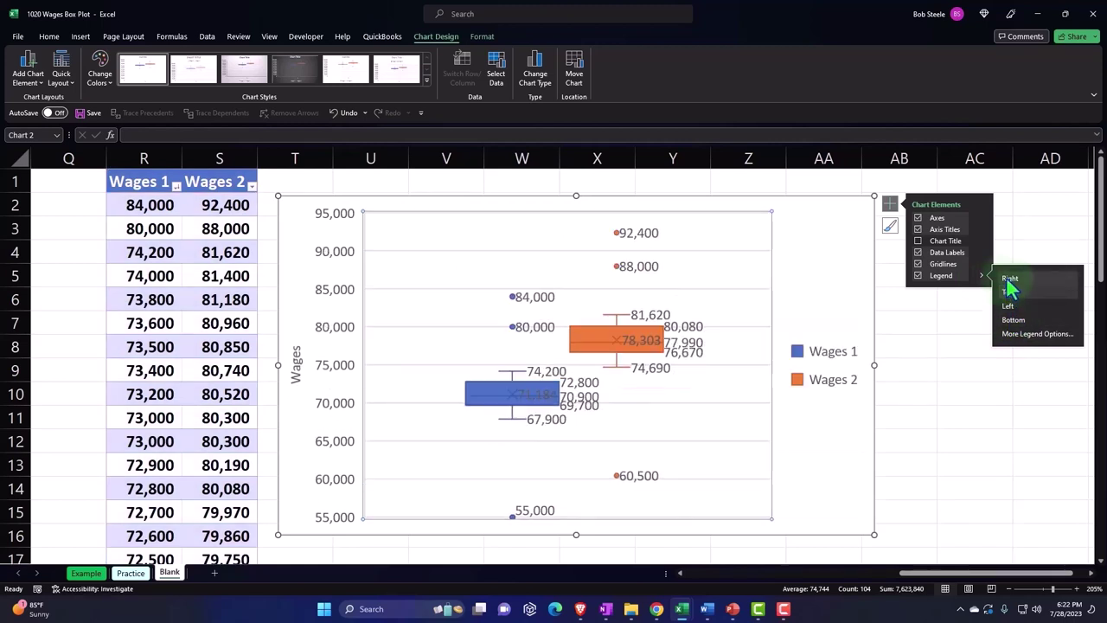
Resize the chart so that its right edge ends near the far side of column AA
left_click(965, 403)
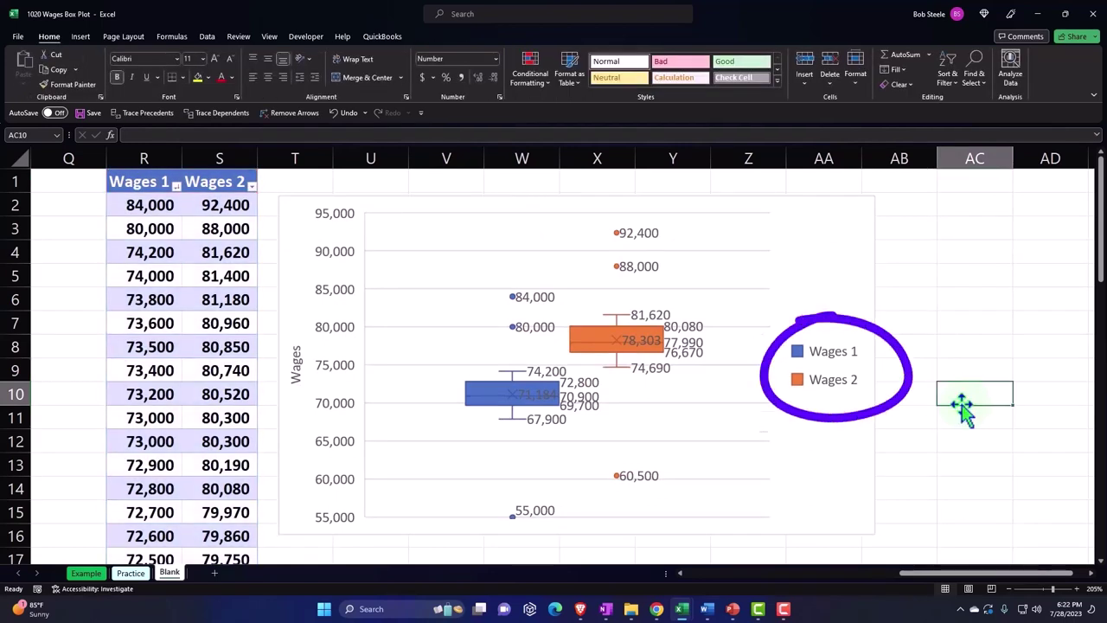
left_click(872, 531)
left_click_drag(871, 532, 1008, 532)
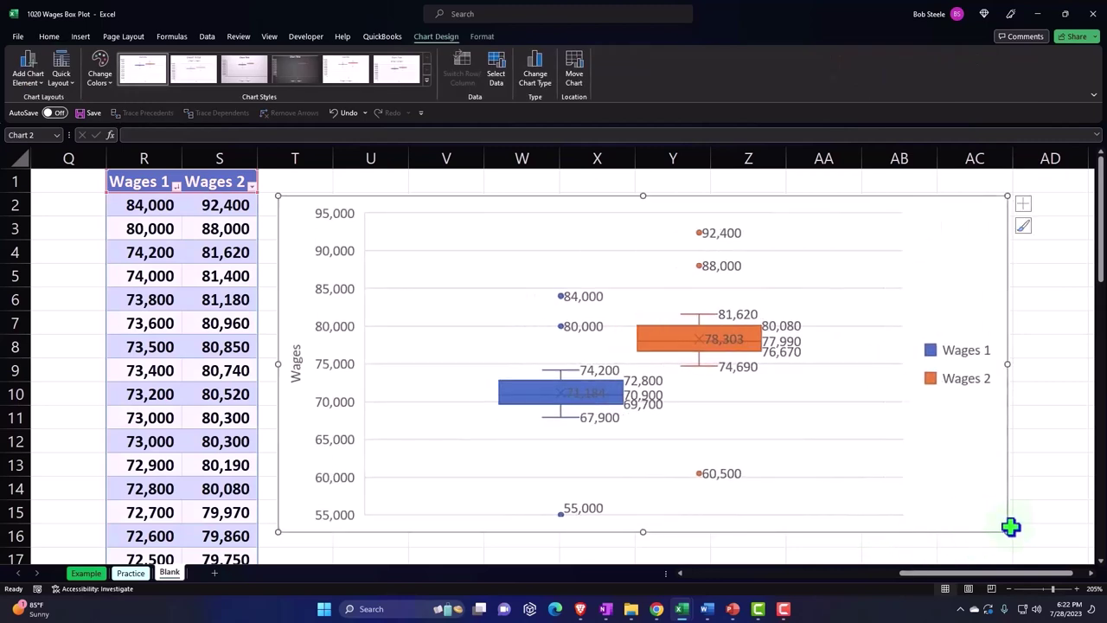
left_click_drag(1006, 534, 845, 537)
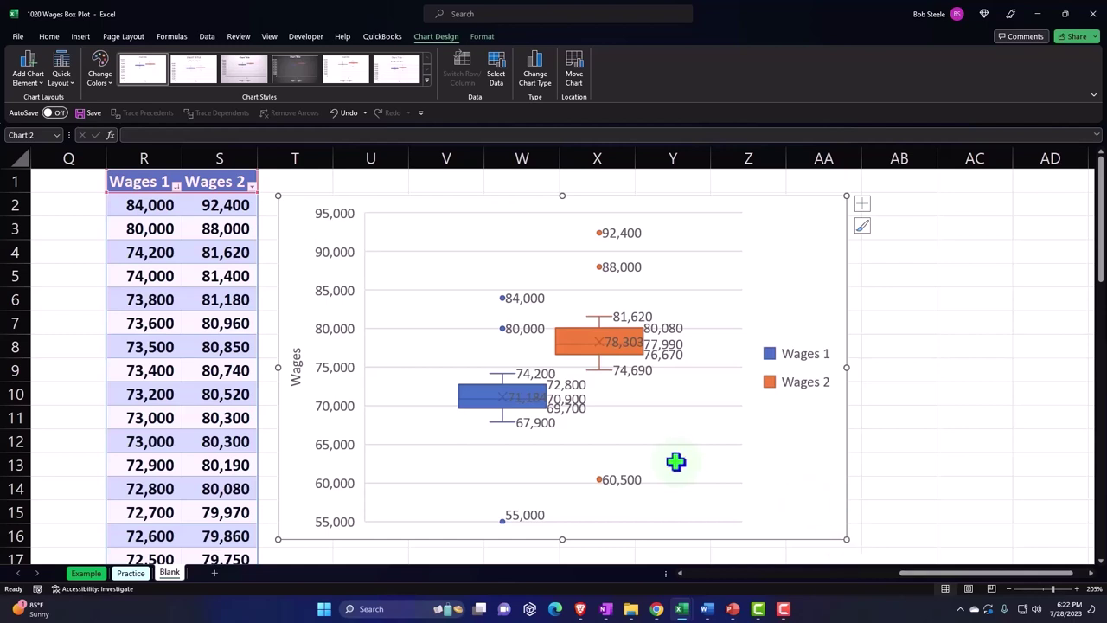
left_click(474, 400)
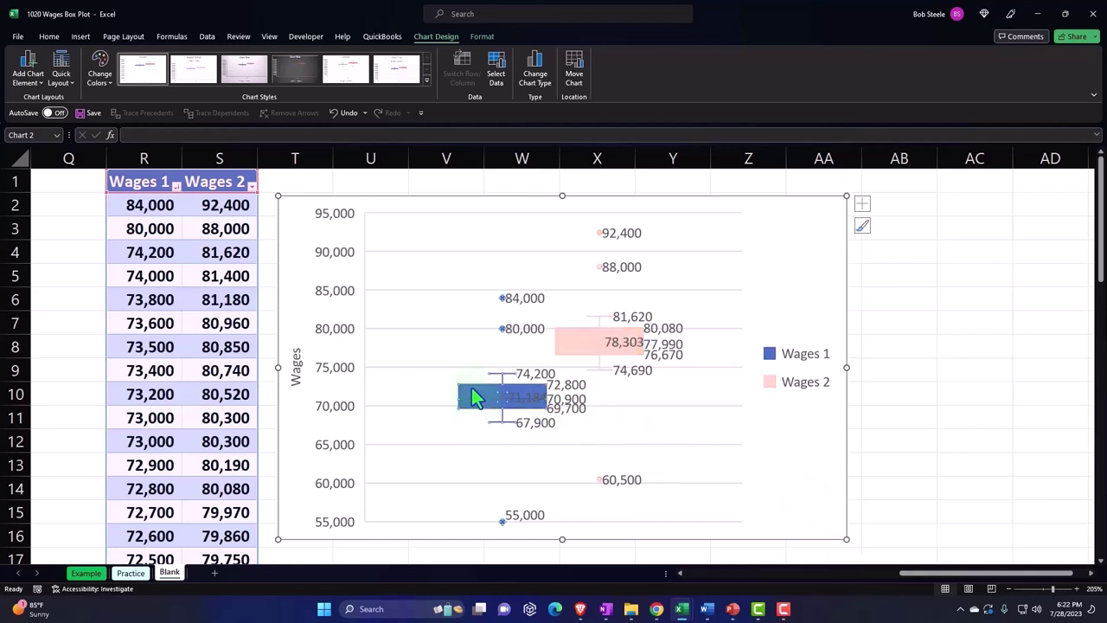
double_click(470, 386)
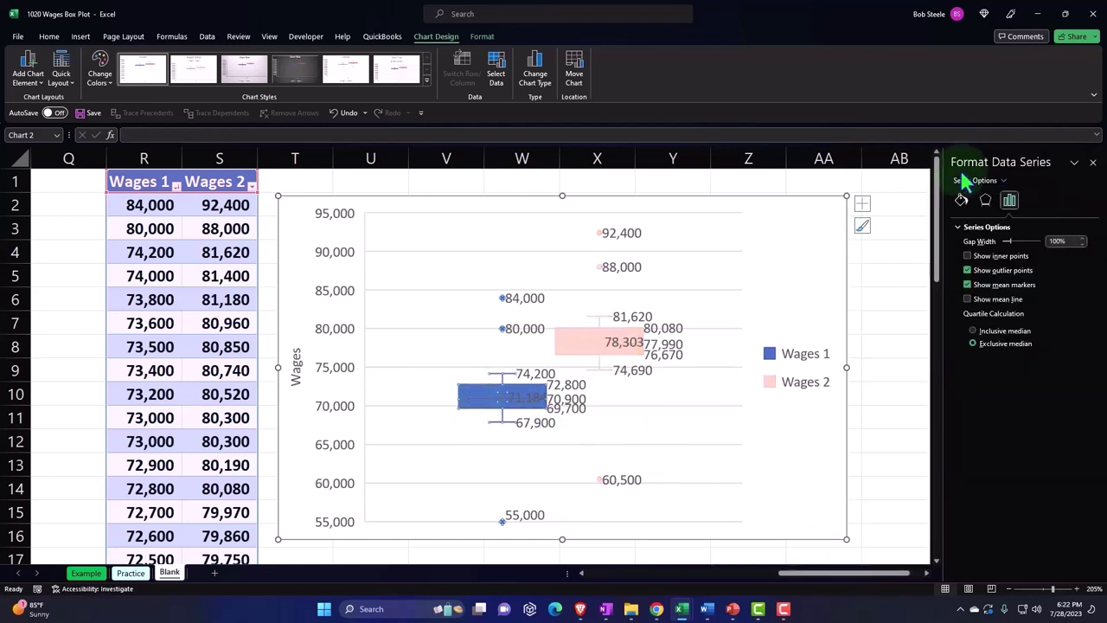
left_click(1093, 161)
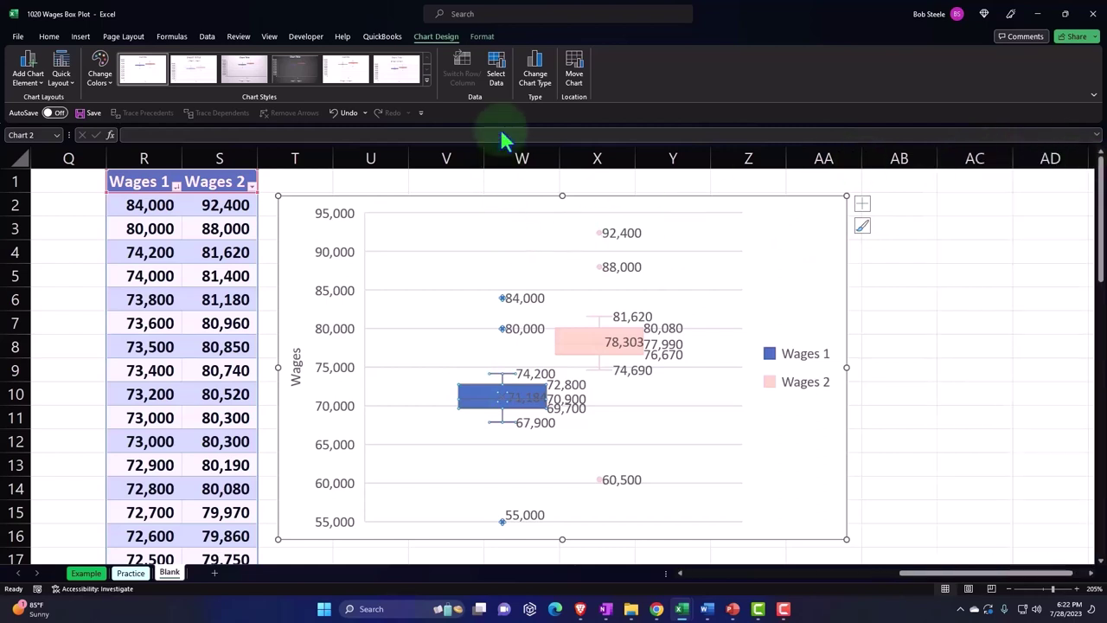
Remove the Wages 2 series from the chart's data source
left_click(495, 82)
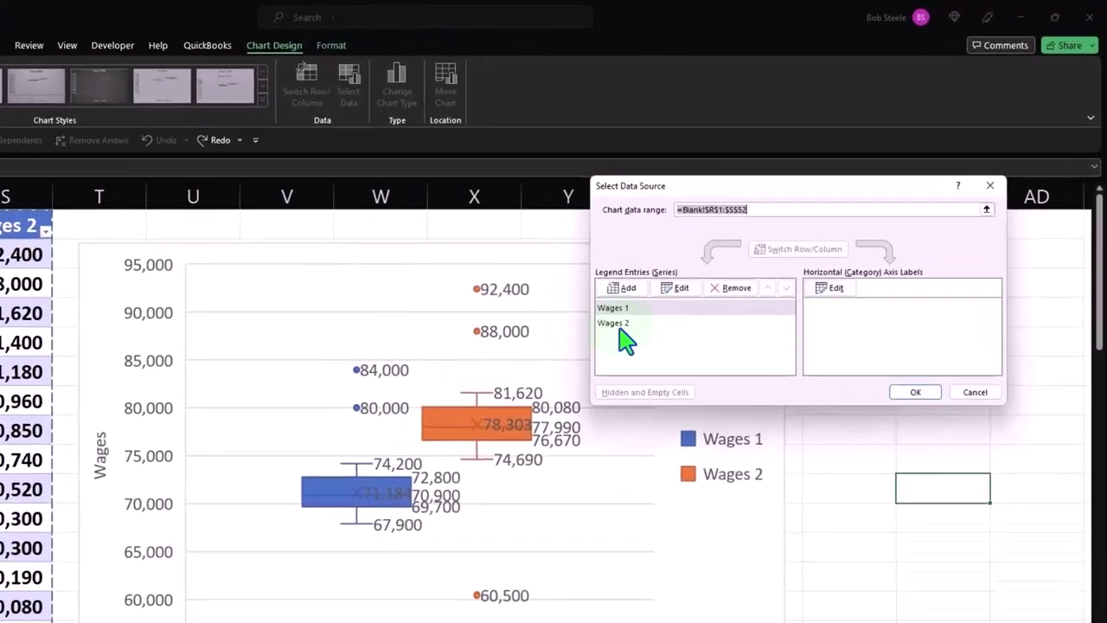
left_click(712, 261)
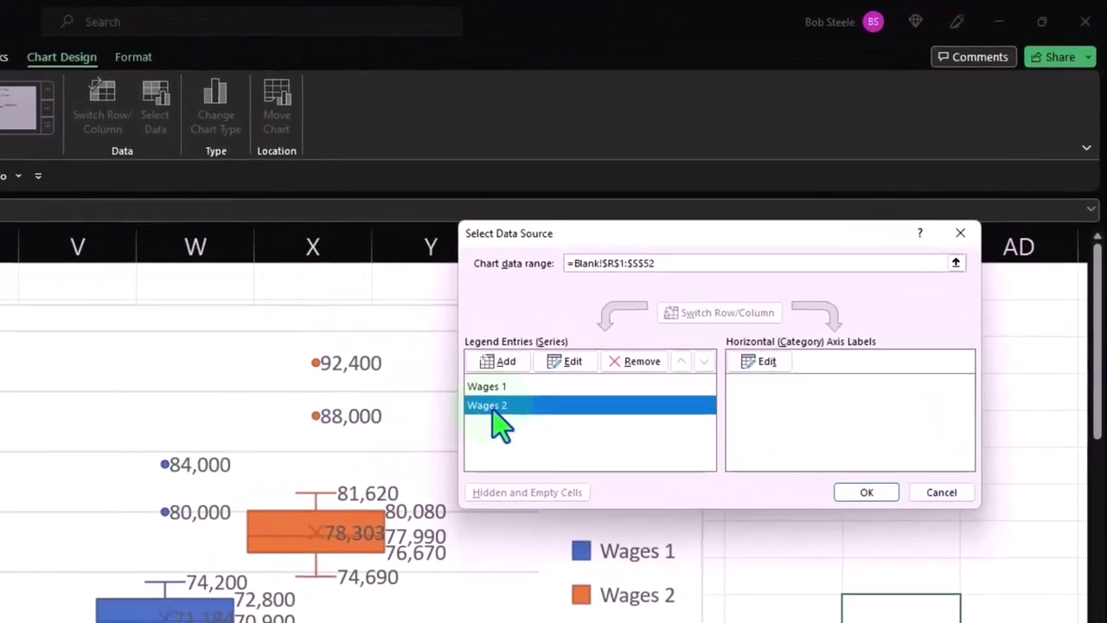
left_click(640, 361)
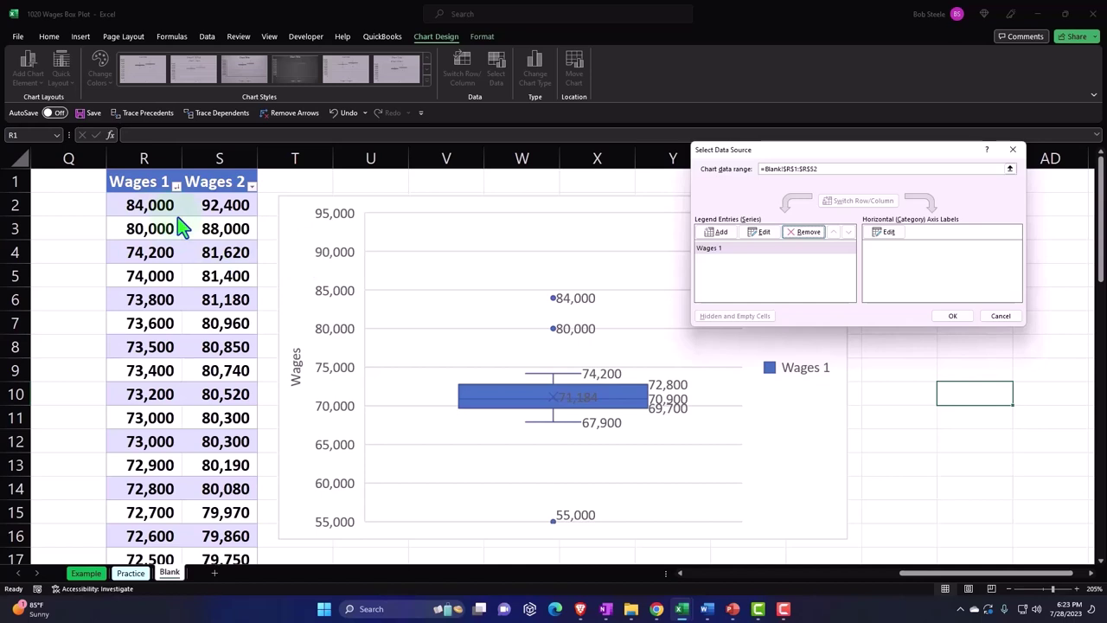
Add a chart series named Wages 2 and begin choosing its values range
left_click(714, 234)
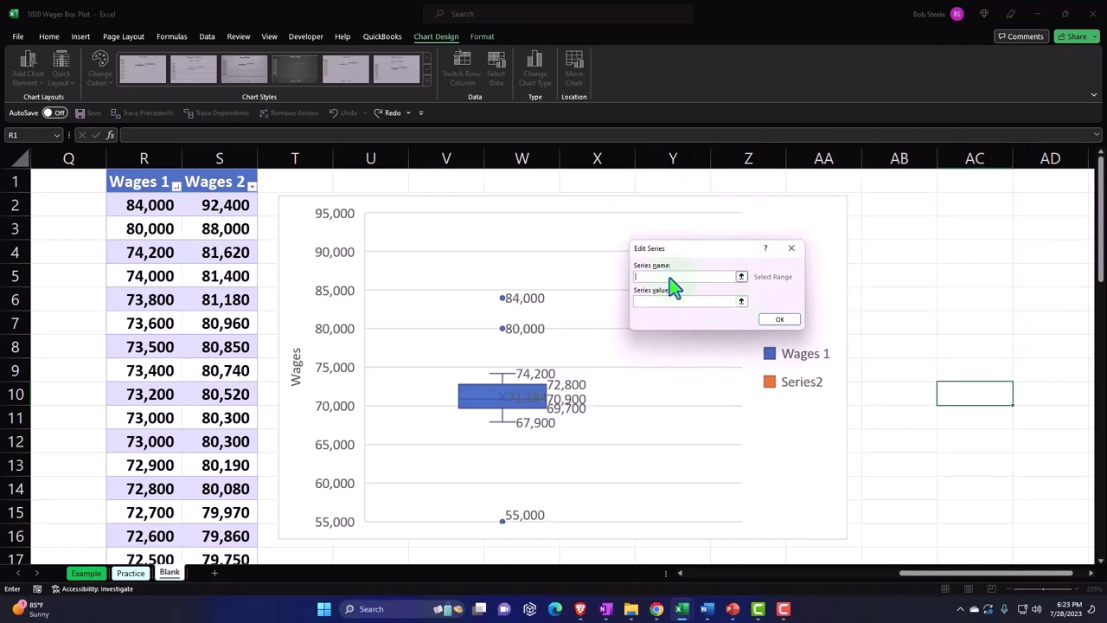
type("Wages")
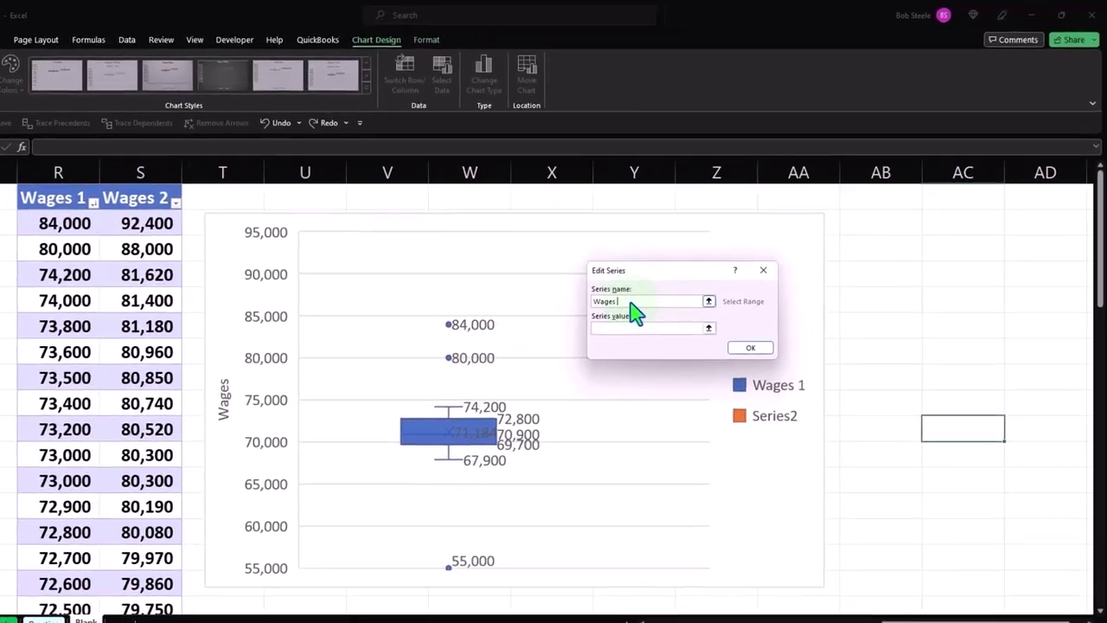
type(" 2")
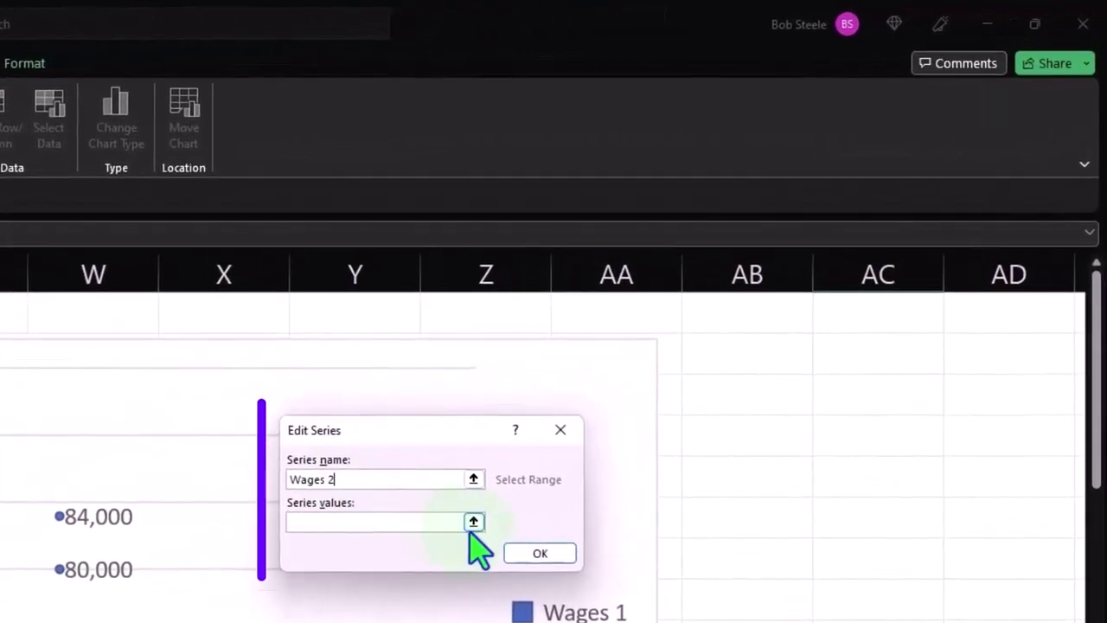
left_click(473, 523)
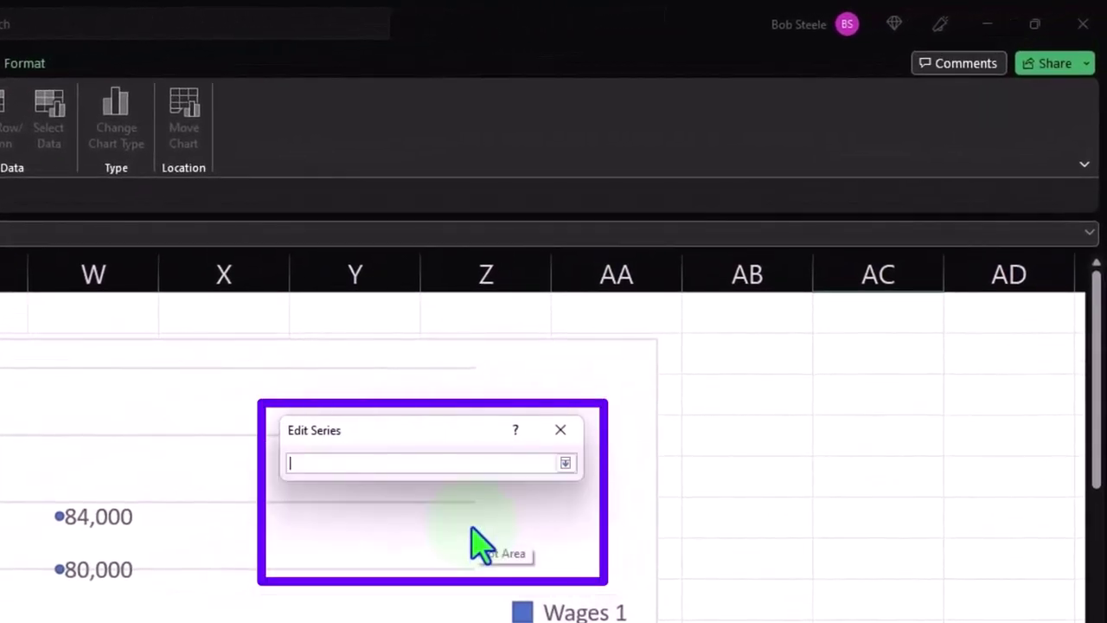
Try selecting the Wages 2 data from S2 down to S52 as the series values, and clear the range
left_click_drag(183, 213, 217, 470)
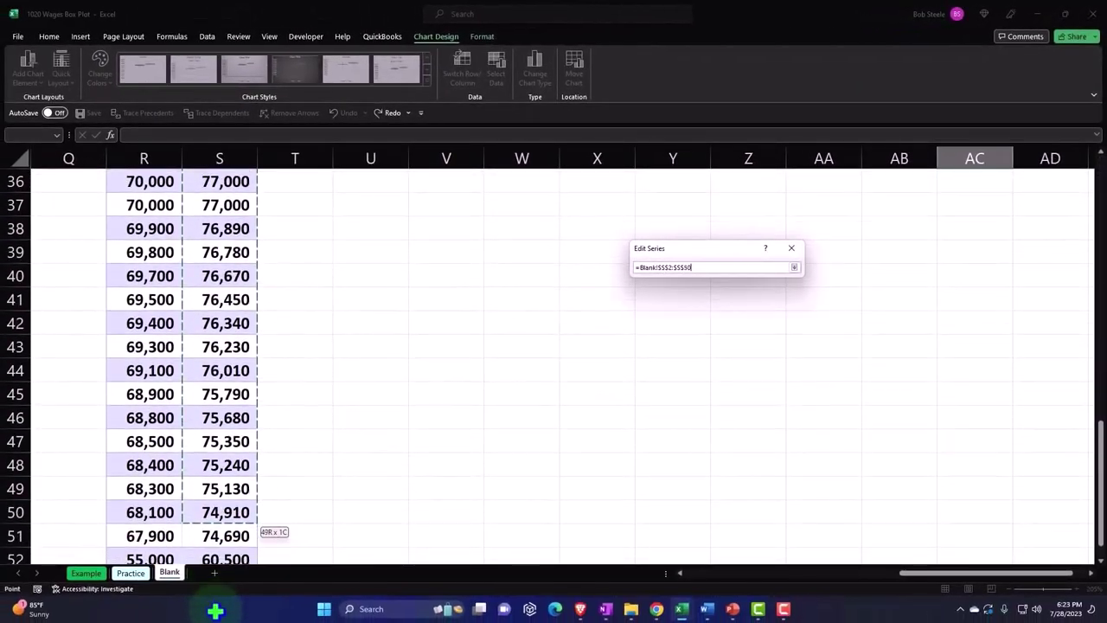
scroll(217, 445, "up", 12)
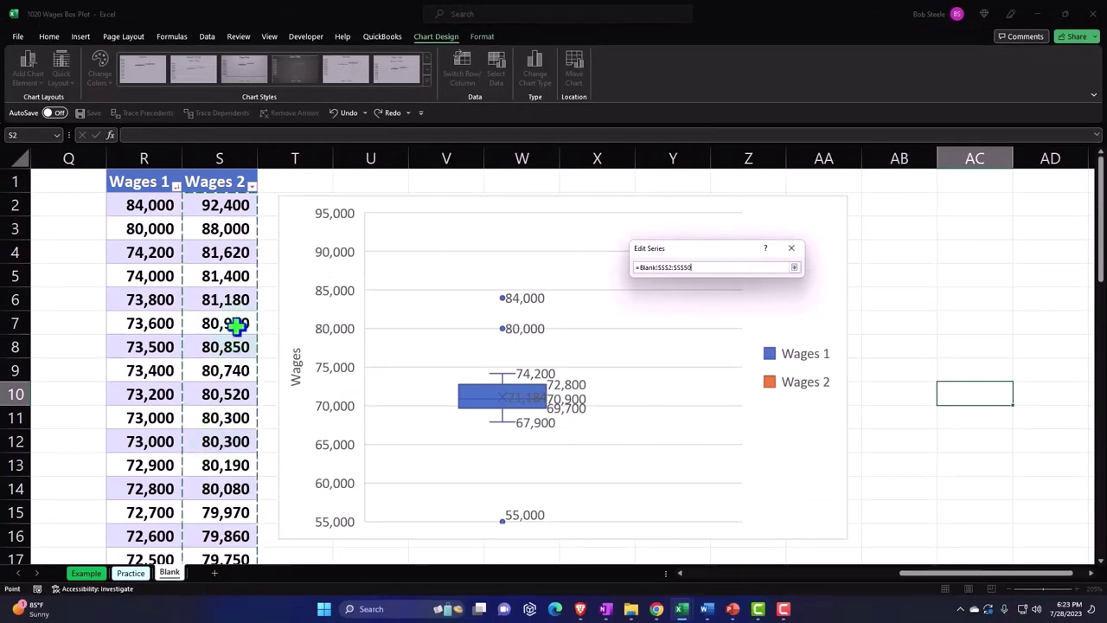
left_click(219, 205)
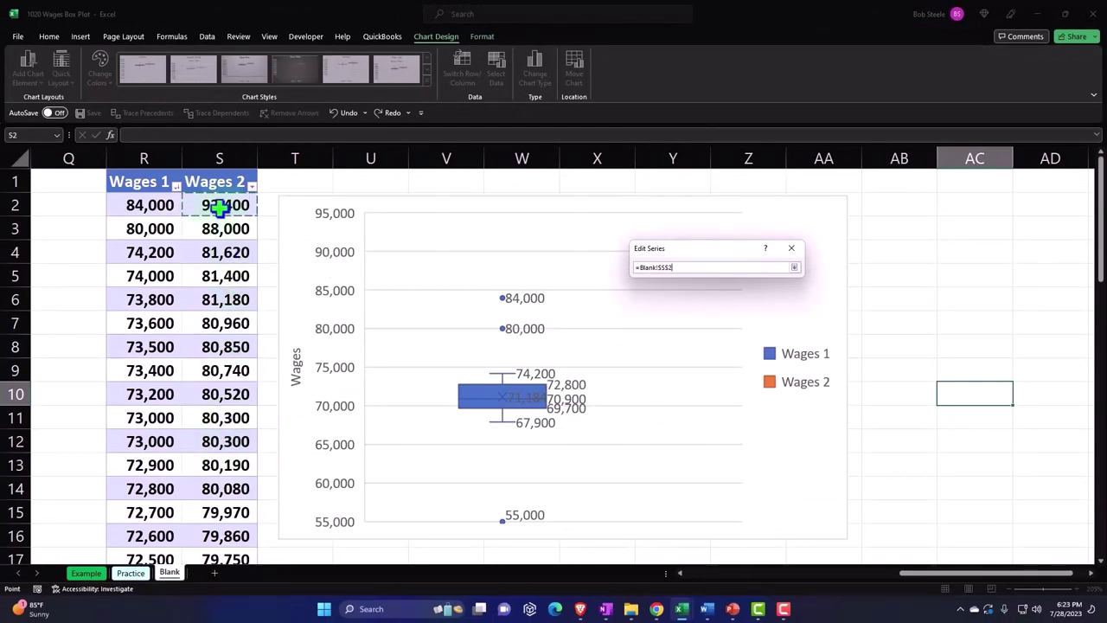
key("ctrl+shift+Down")
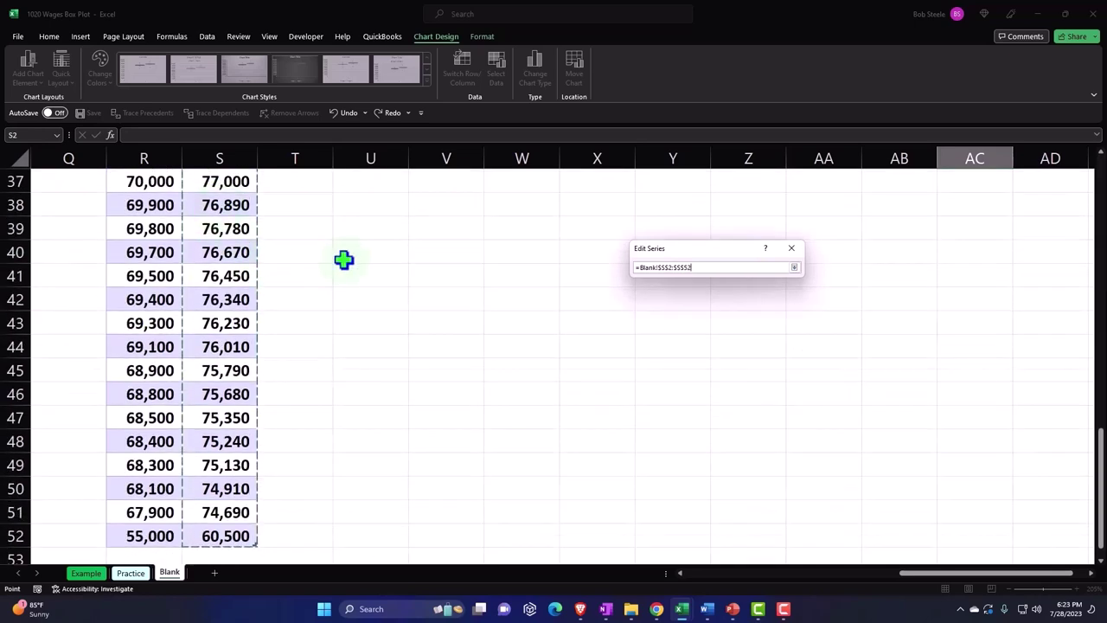
scroll(406, 278, "up", 12)
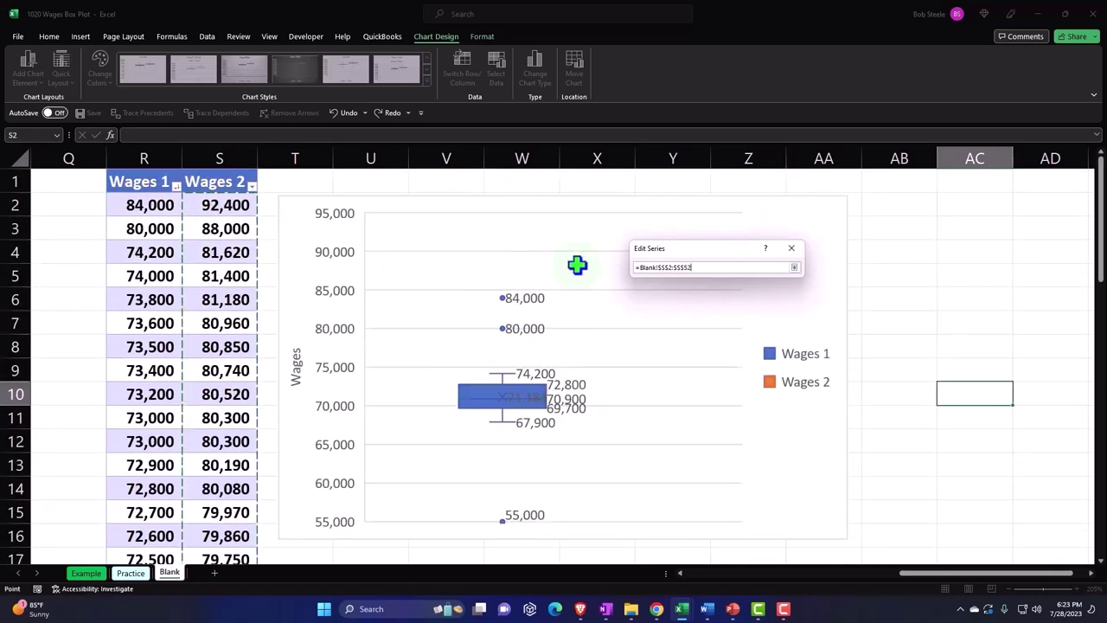
left_click_drag(697, 268, 630, 267)
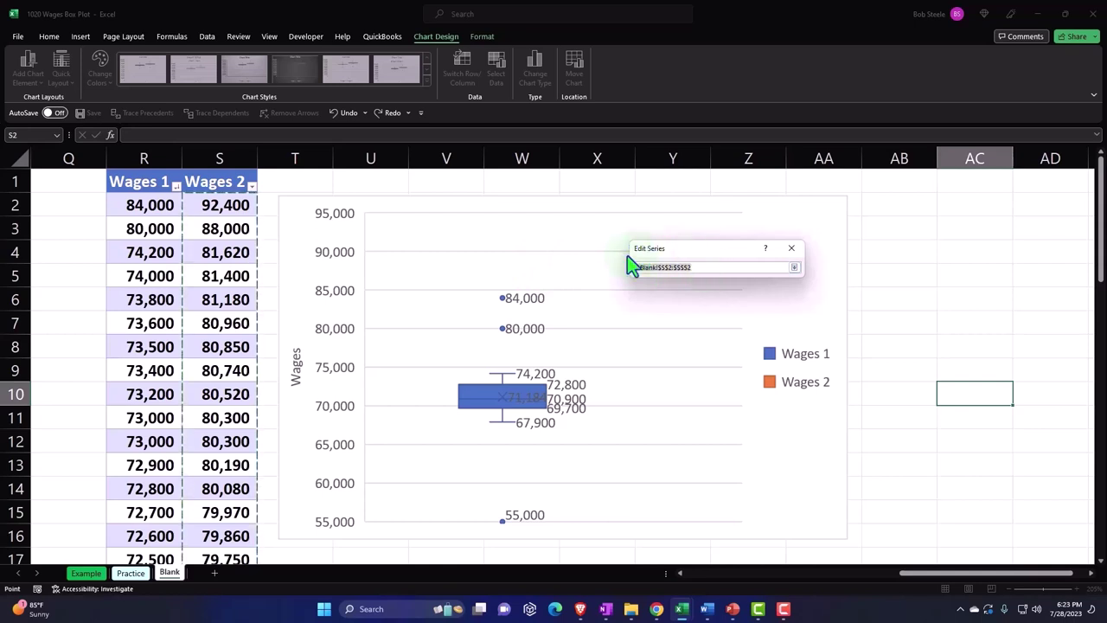
key("BackSpace")
Try reselecting the Wages 2 data from S2 downward, and pick the entire table column S2:S52 as the series values
left_click(216, 204)
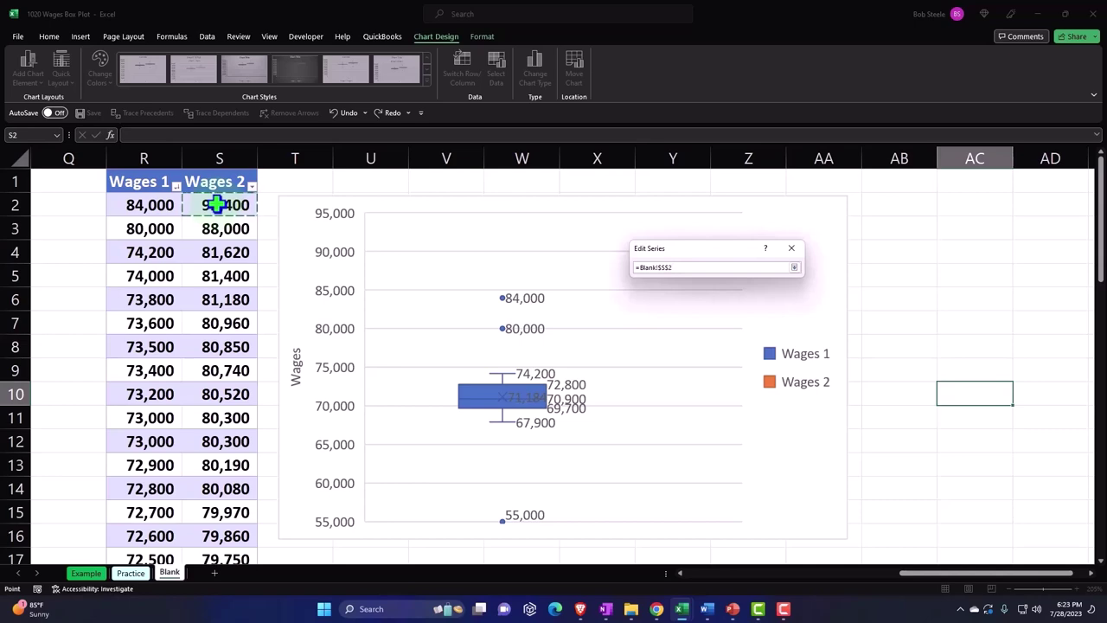
left_click_drag(216, 224, 233, 550)
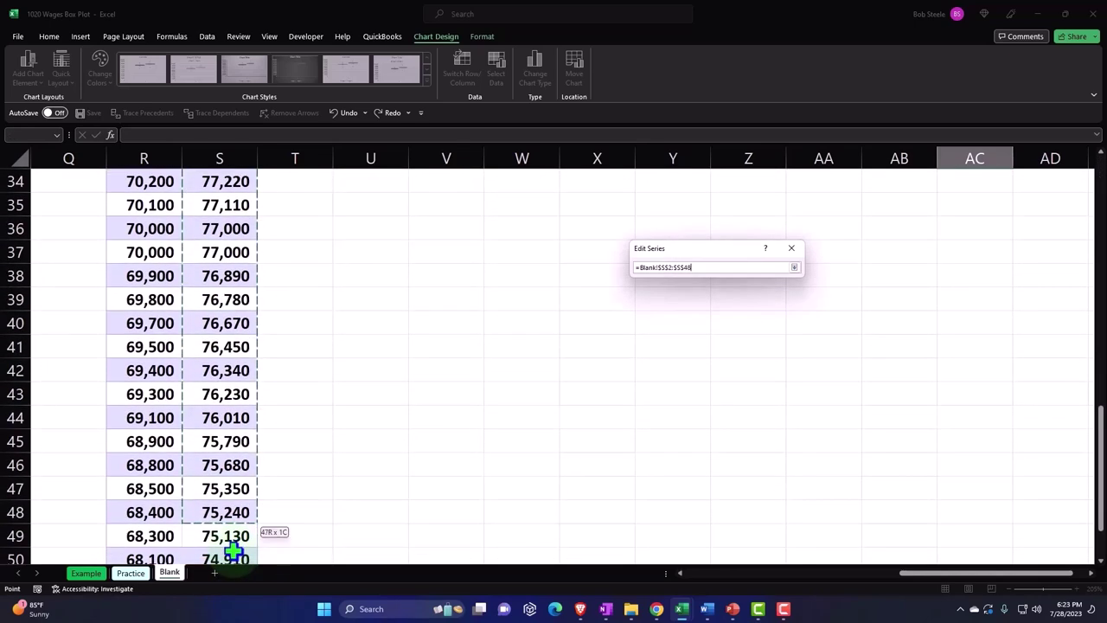
left_click_drag(234, 493, 243, 484)
scroll(242, 484, "up", 11)
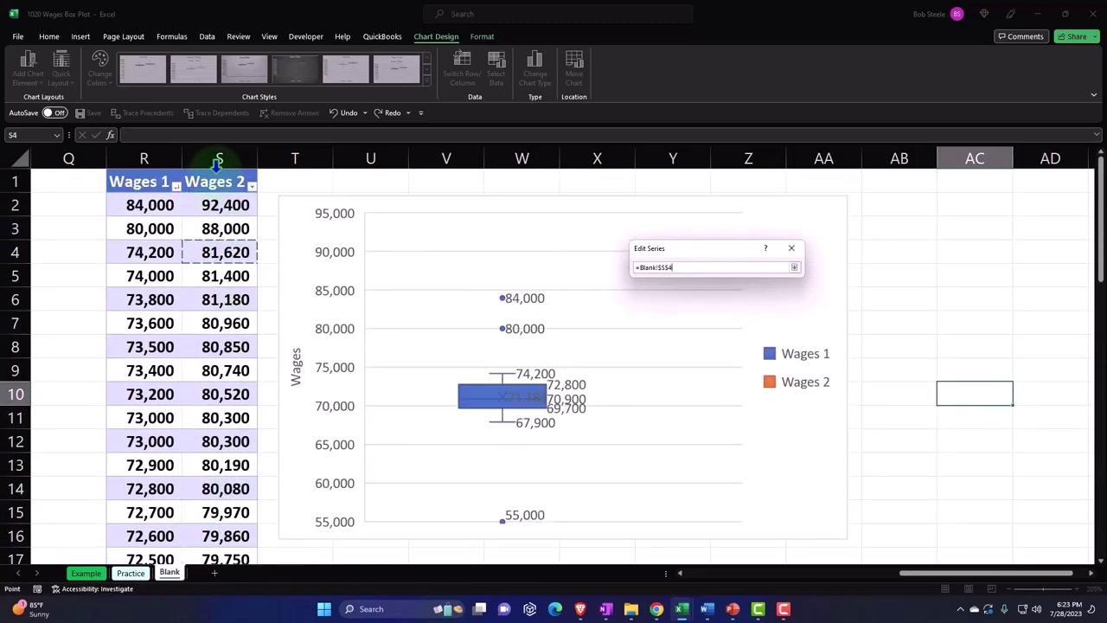
left_click(216, 166)
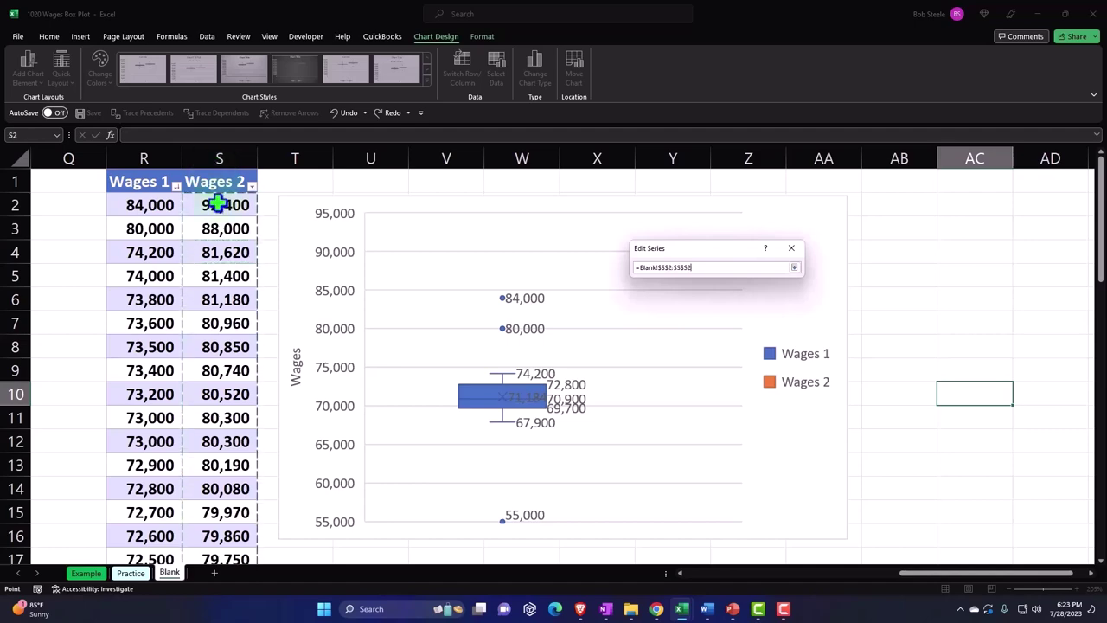
scroll(222, 225, "down", 15)
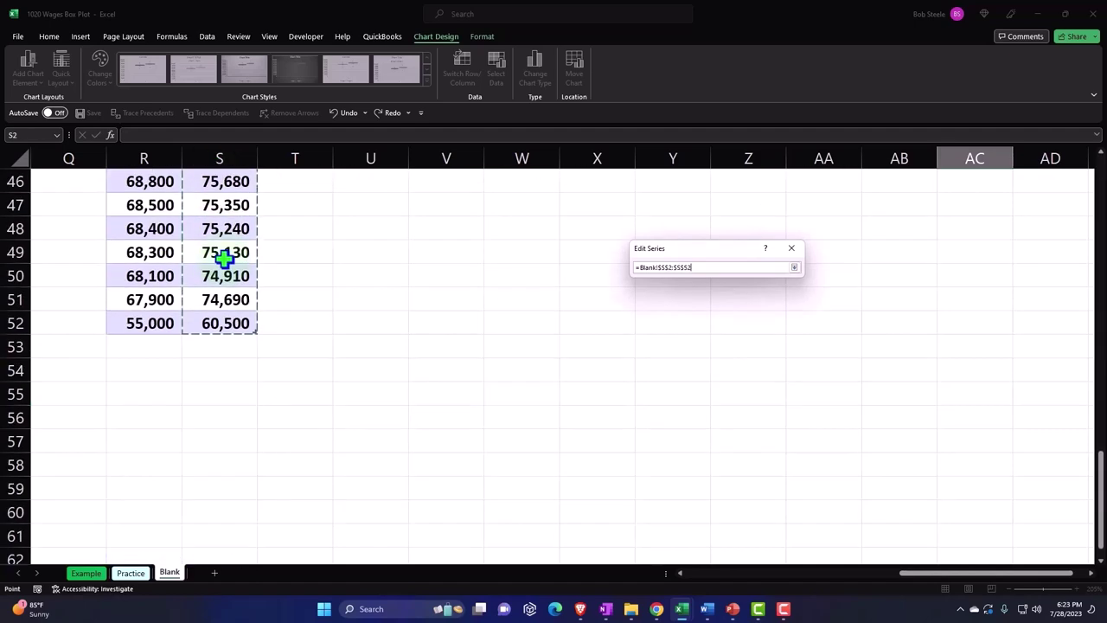
scroll(224, 257, "up", 15)
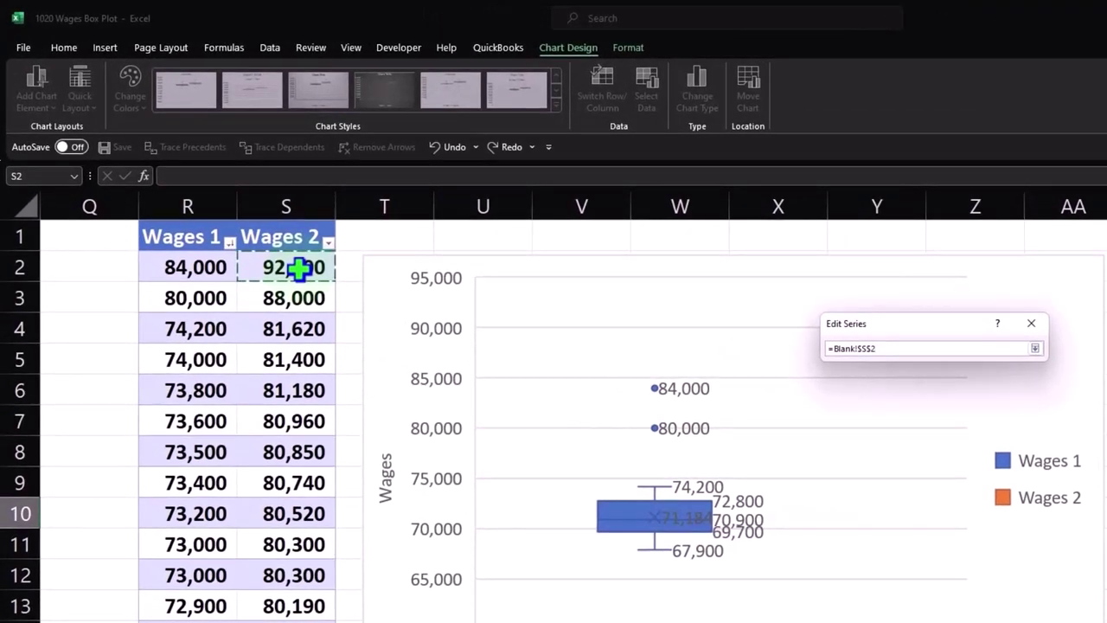
Set the Wages 2 series values to S2:S52 on the Blank sheet and accept the new series
key("ctrl+shift+Down")
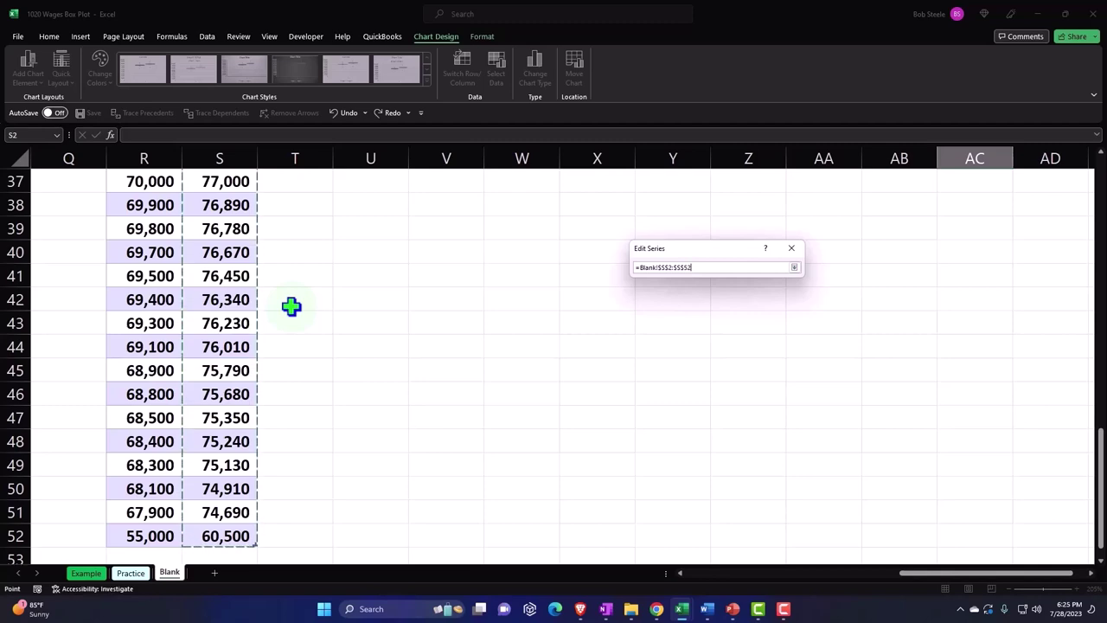
scroll(291, 305, "up", 12)
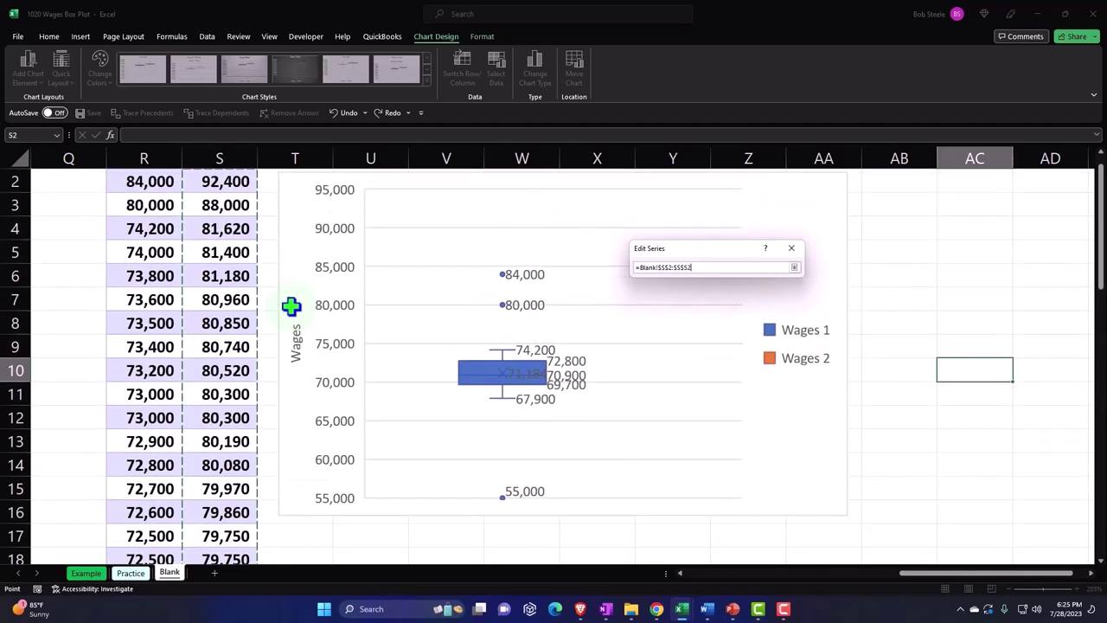
scroll(291, 305, "up", 1)
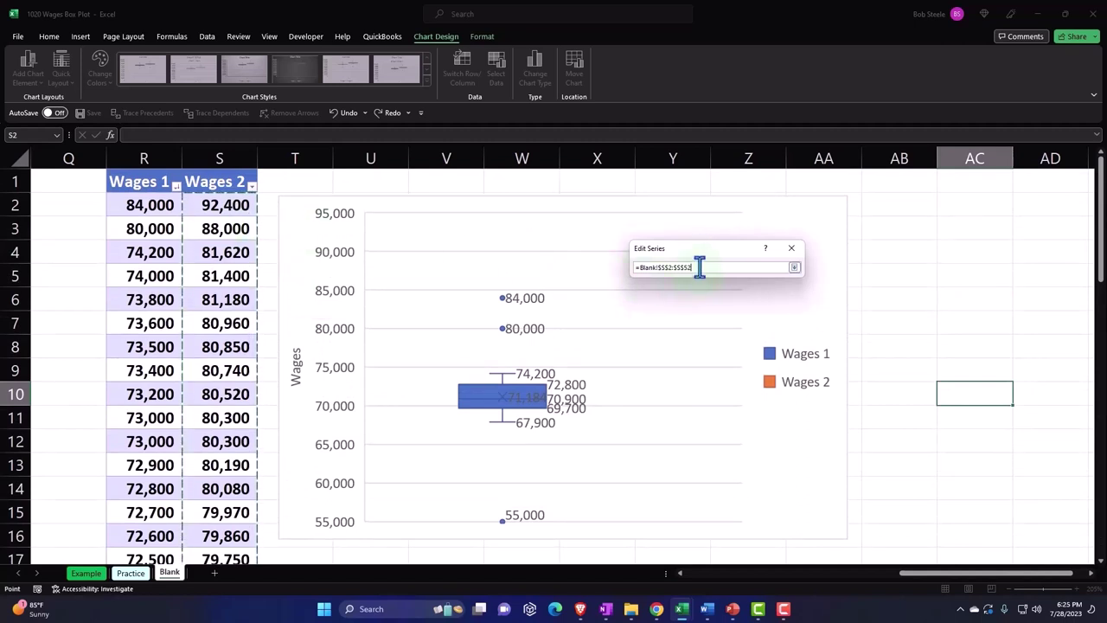
key("Return")
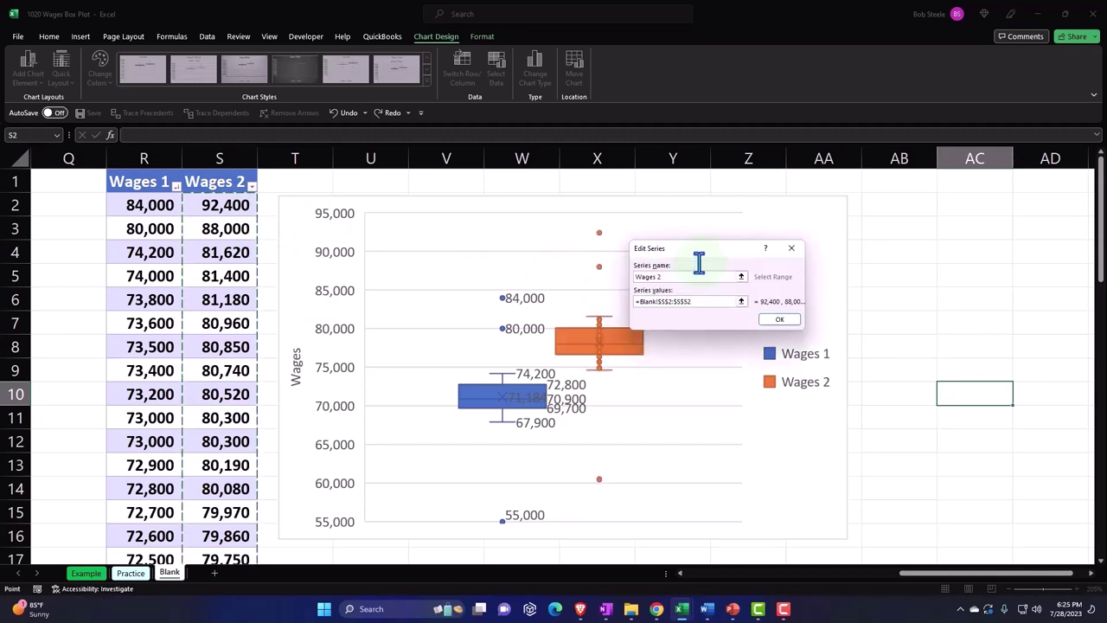
left_click(778, 323)
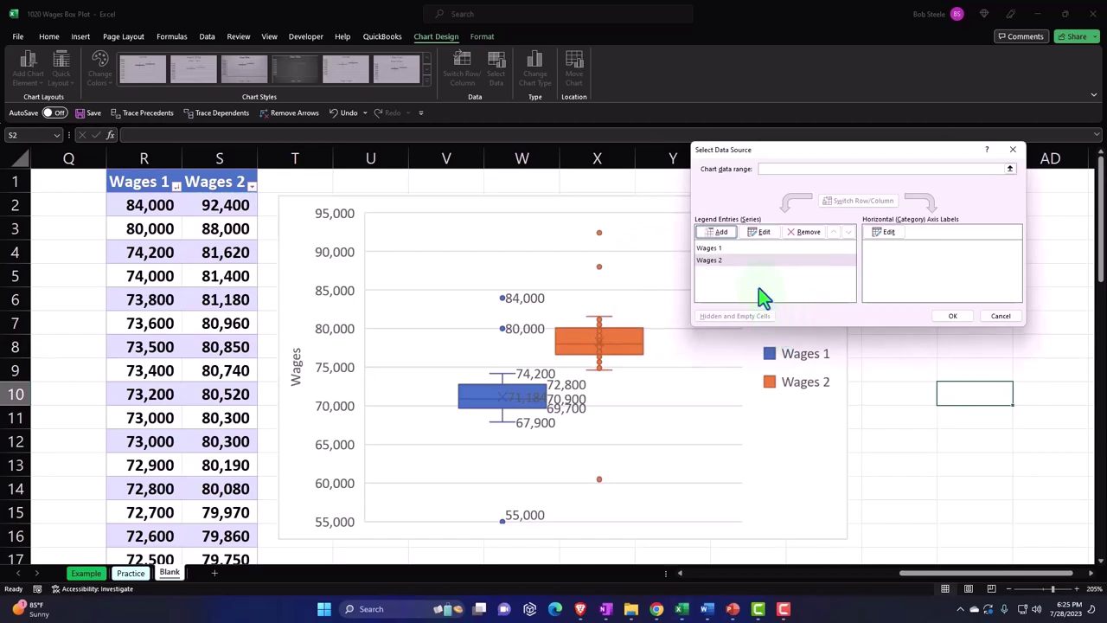